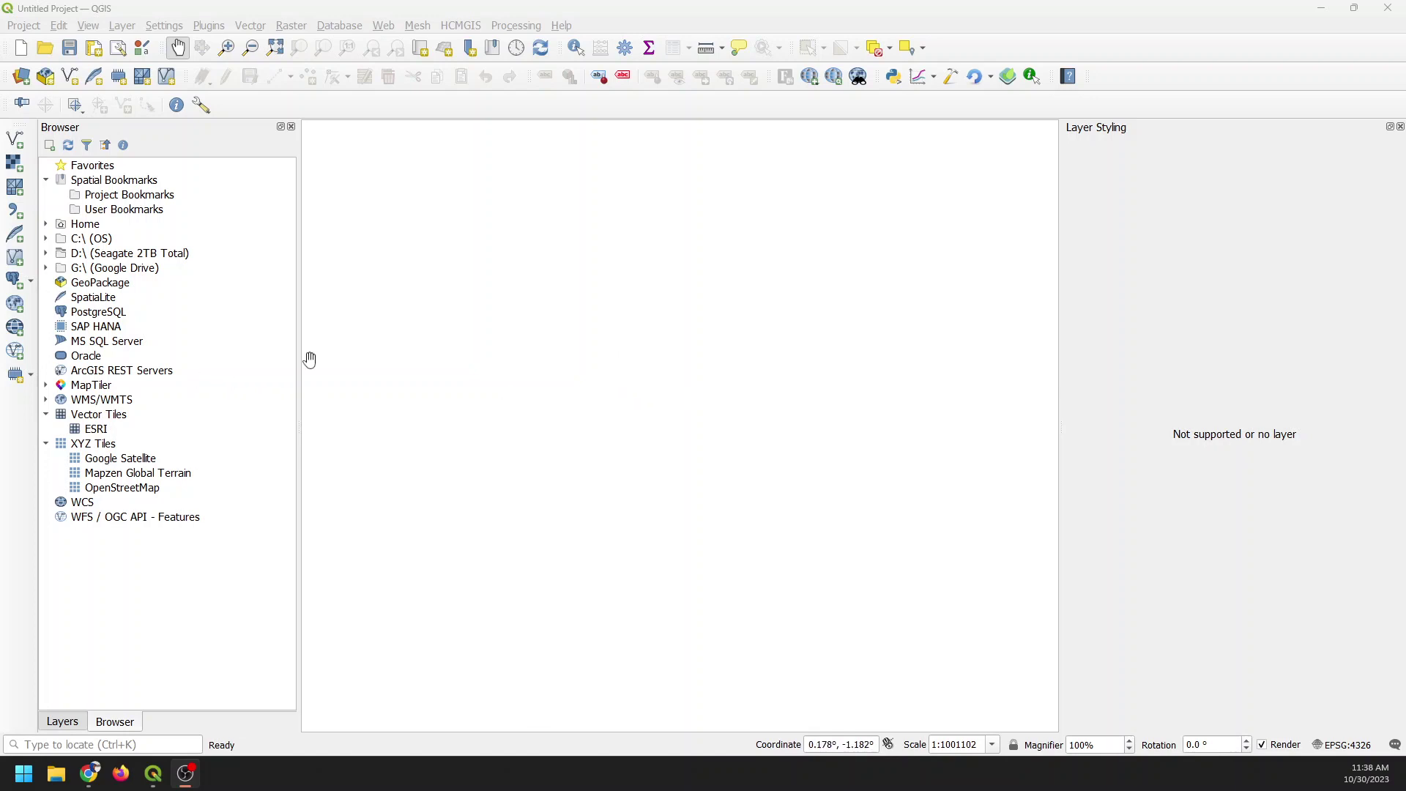
Step: Browse D:\ to landsat > huc10s and add ndvi_2023.gpkg to the map canvas
{"action": "left_click", "coordinate": [46, 252]}
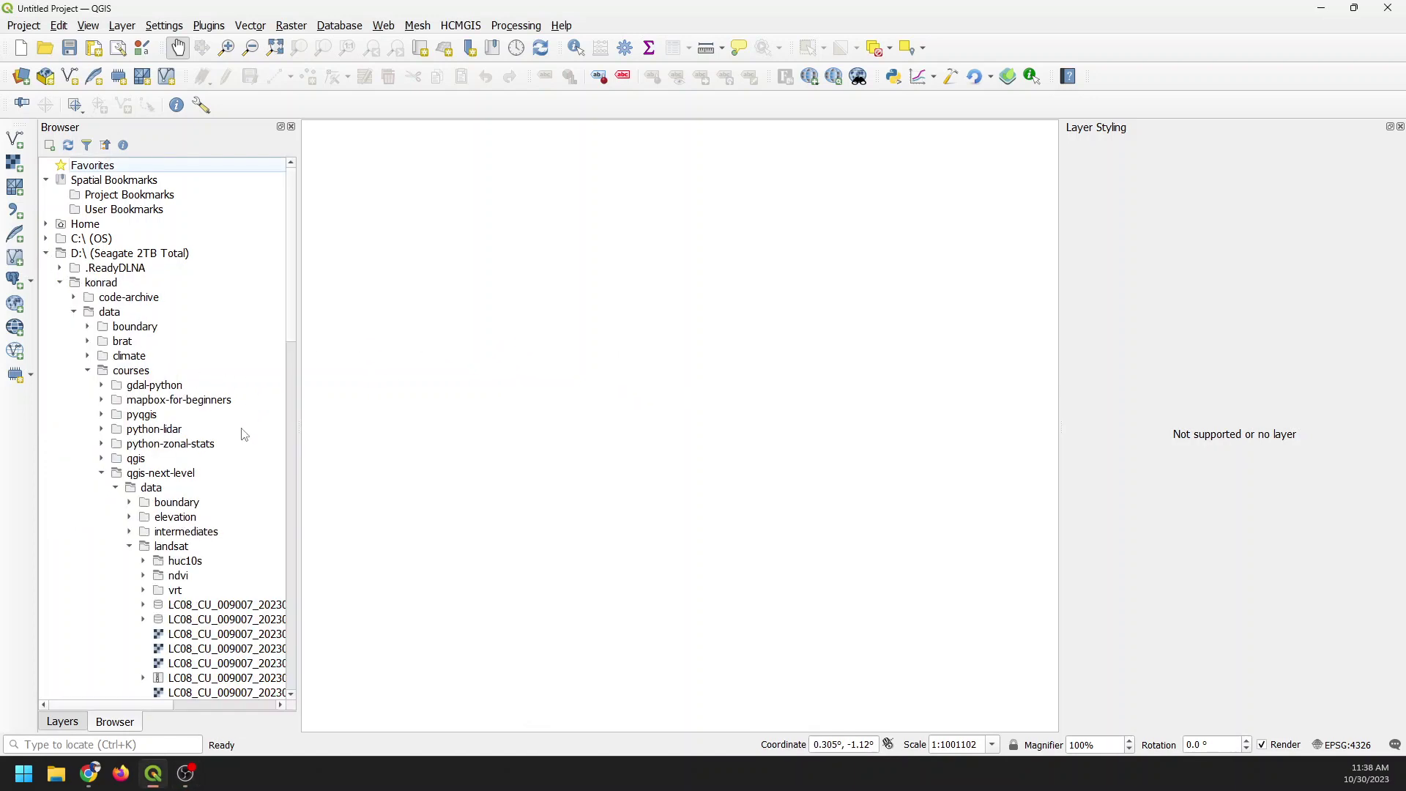
{"action": "scroll", "coordinate": [220, 462], "scroll_direction": "down", "scroll_amount": 3}
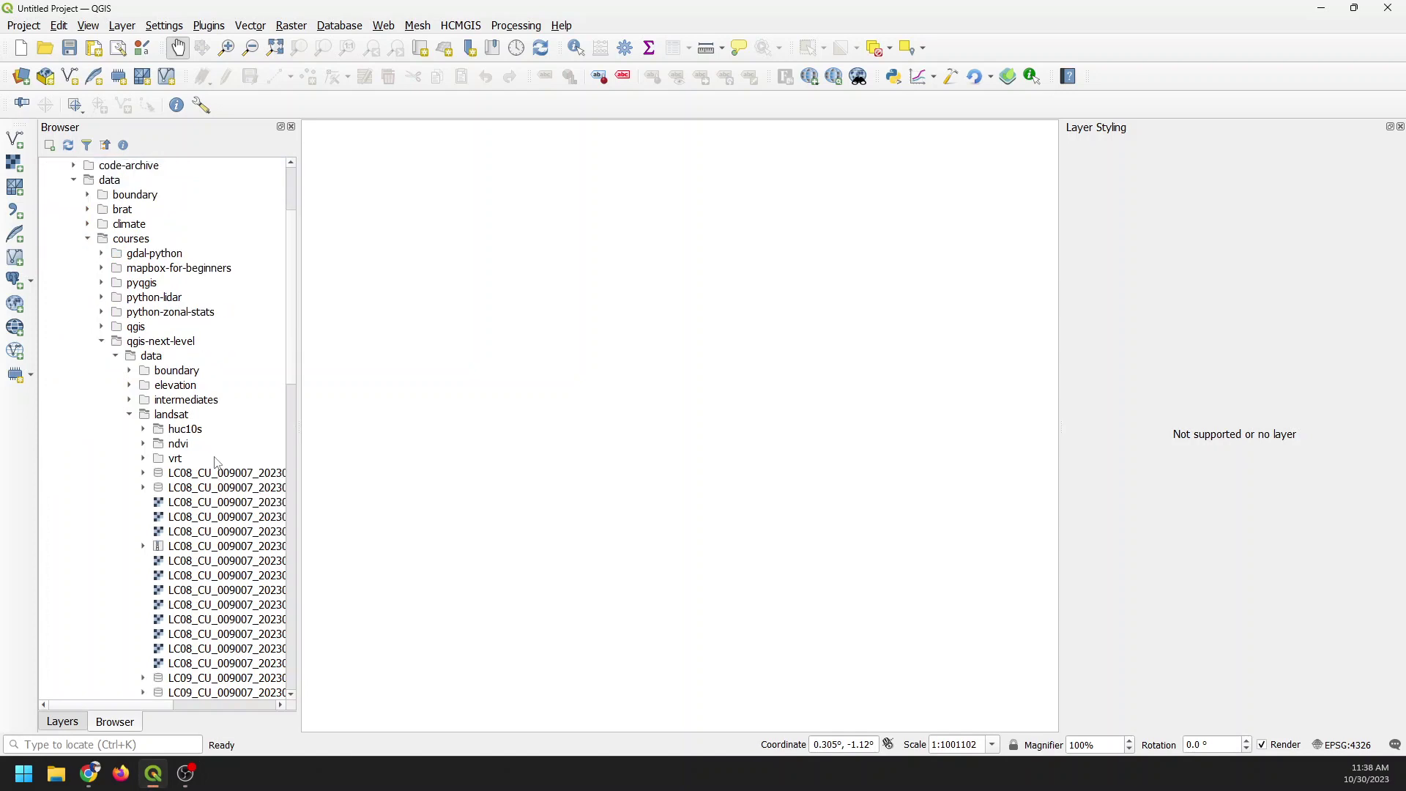
{"action": "scroll", "coordinate": [215, 463], "scroll_direction": "down", "scroll_amount": 1}
{"action": "left_click", "coordinate": [144, 401]}
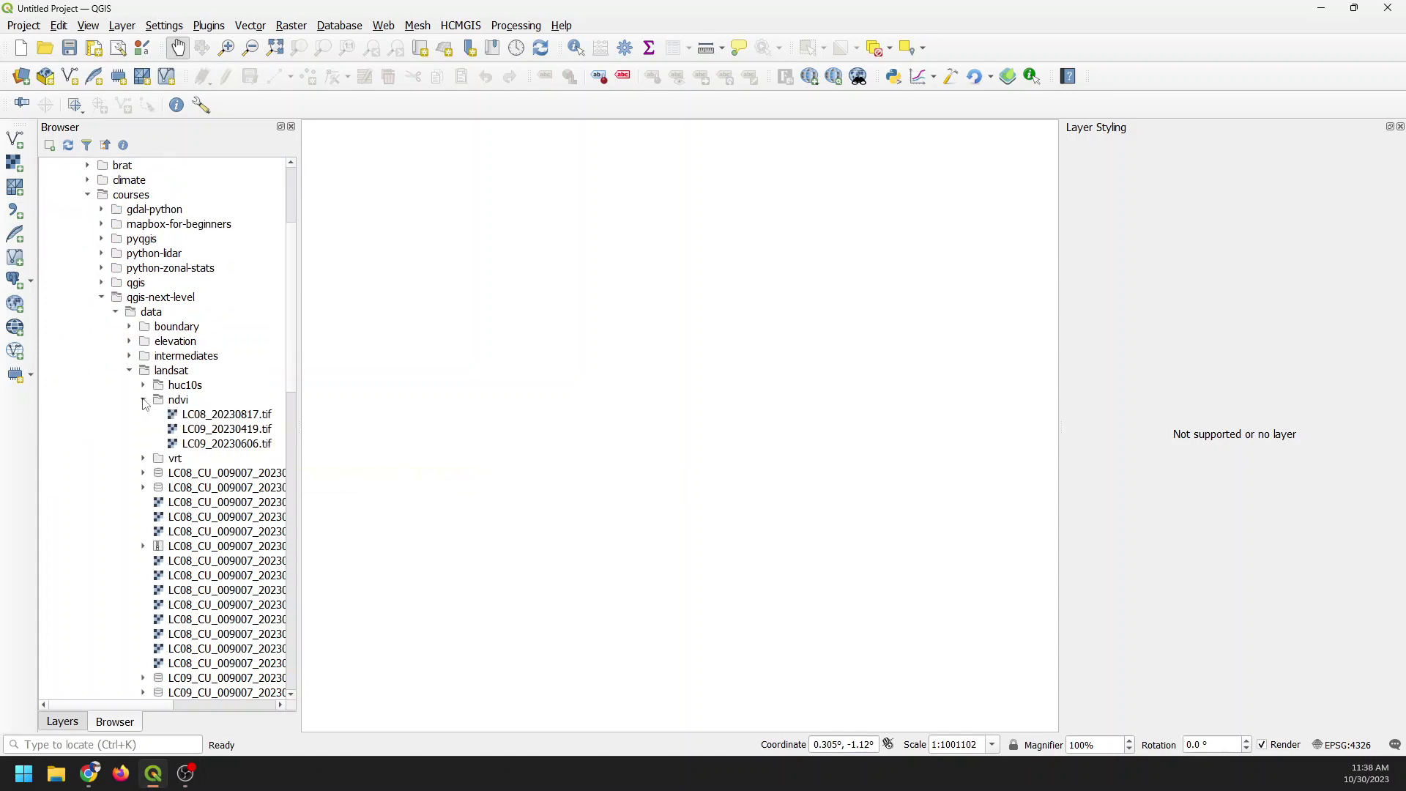
{"action": "left_click", "coordinate": [144, 401]}
{"action": "left_click", "coordinate": [143, 386]}
{"action": "mouse_move", "coordinate": [208, 401]}
{"action": "left_mouse_down"}
{"action": "mouse_move", "coordinate": [517, 396]}
{"action": "mouse_move", "coordinate": [592, 412]}
{"action": "mouse_move", "coordinate": [575, 399]}
{"action": "left_mouse_up"}
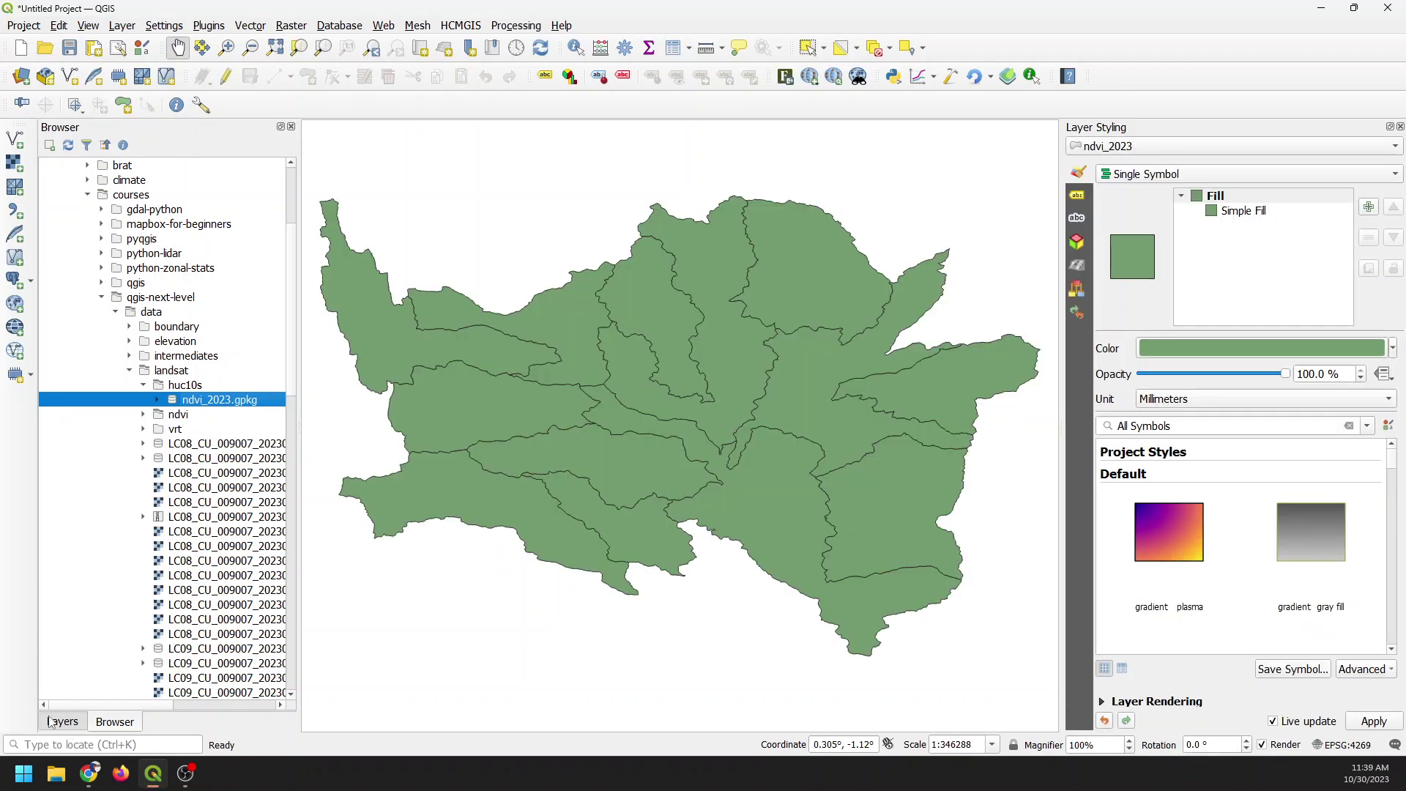
Step: Show the Layers panel and bring up the ndvi_2023 layer's context menu
{"action": "left_click", "coordinate": [61, 722]}
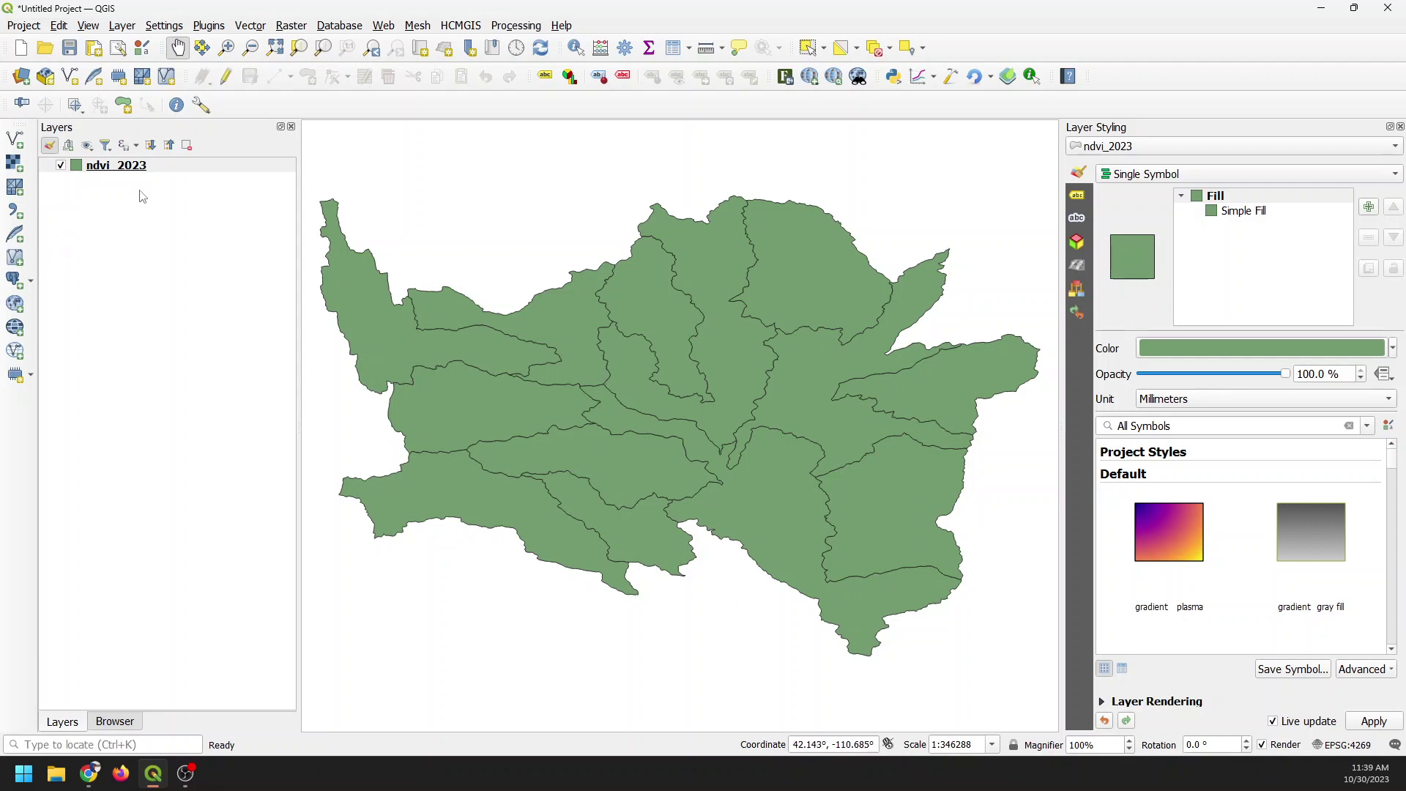
{"action": "right_click", "coordinate": [109, 166]}
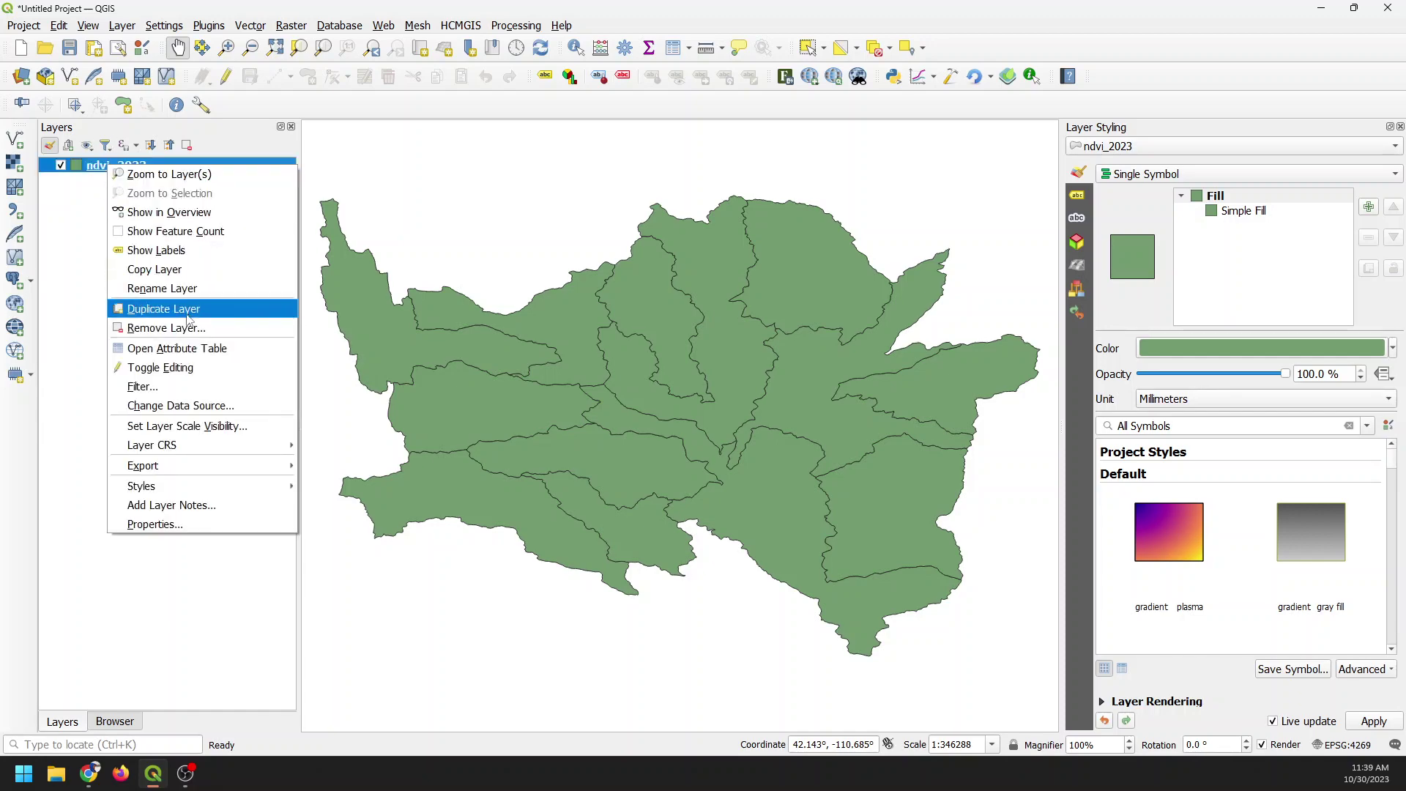
{"action": "left_click", "coordinate": [179, 348]}
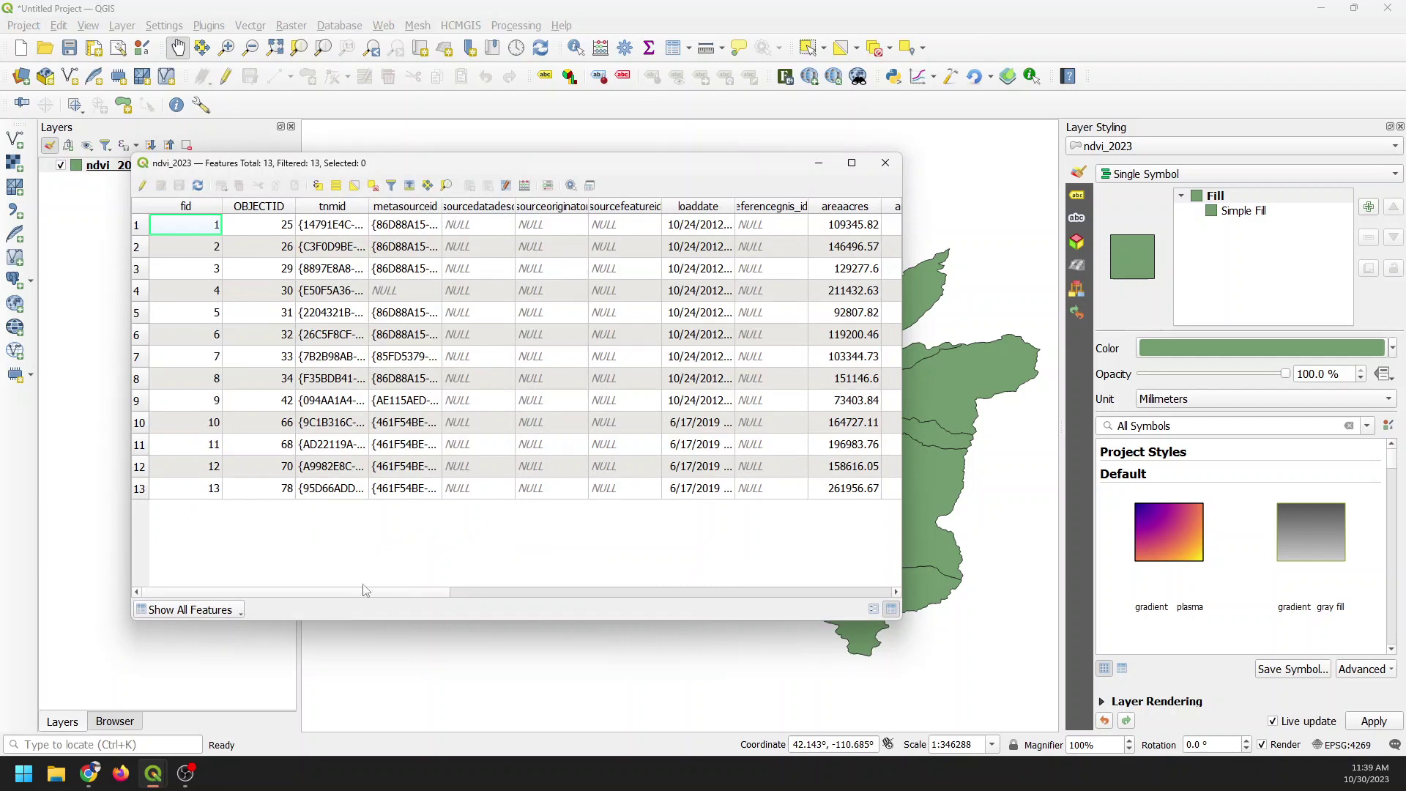
{"action": "left_click_drag", "start_coordinate": [387, 590], "coordinate": [788, 592]}
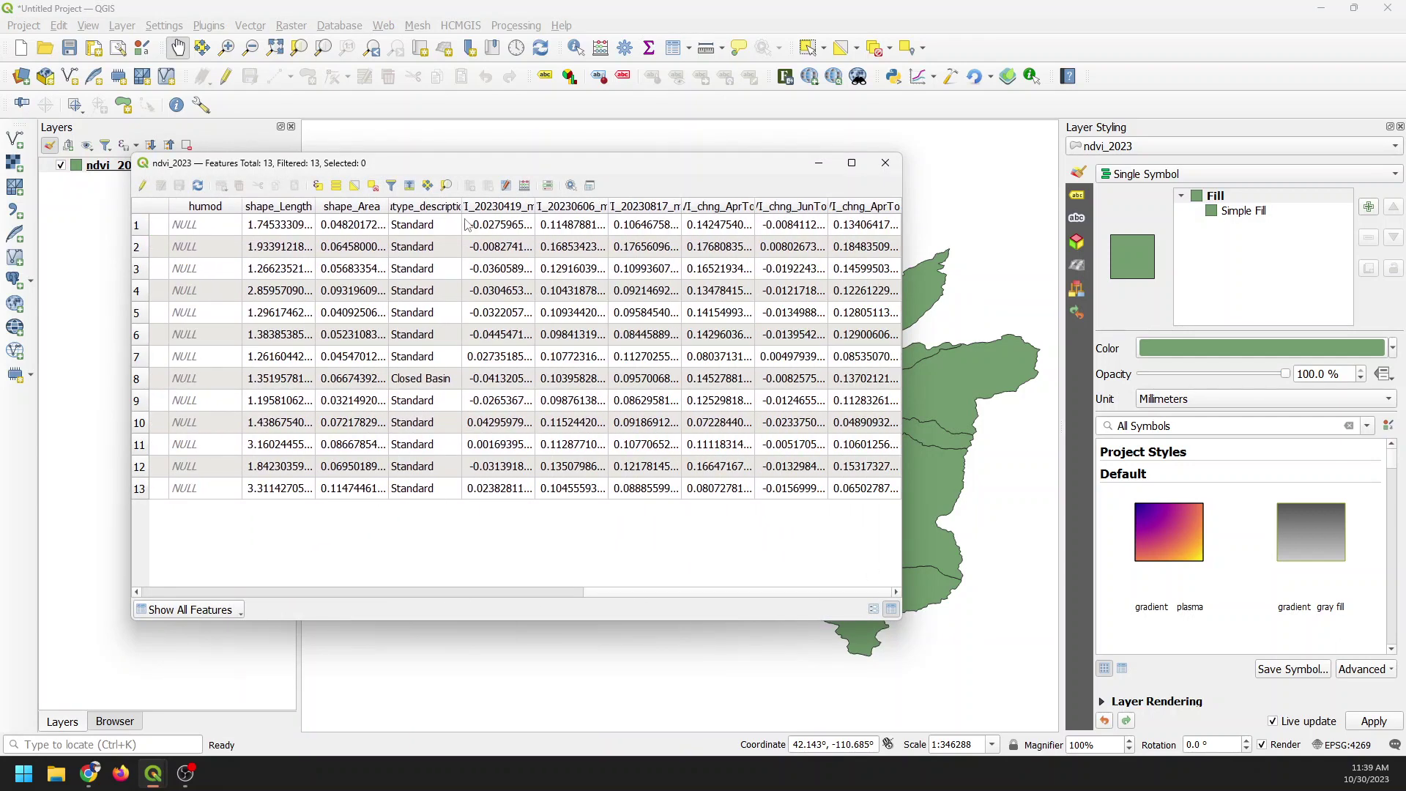
{"action": "left_click_drag", "start_coordinate": [537, 206], "coordinate": [858, 208]}
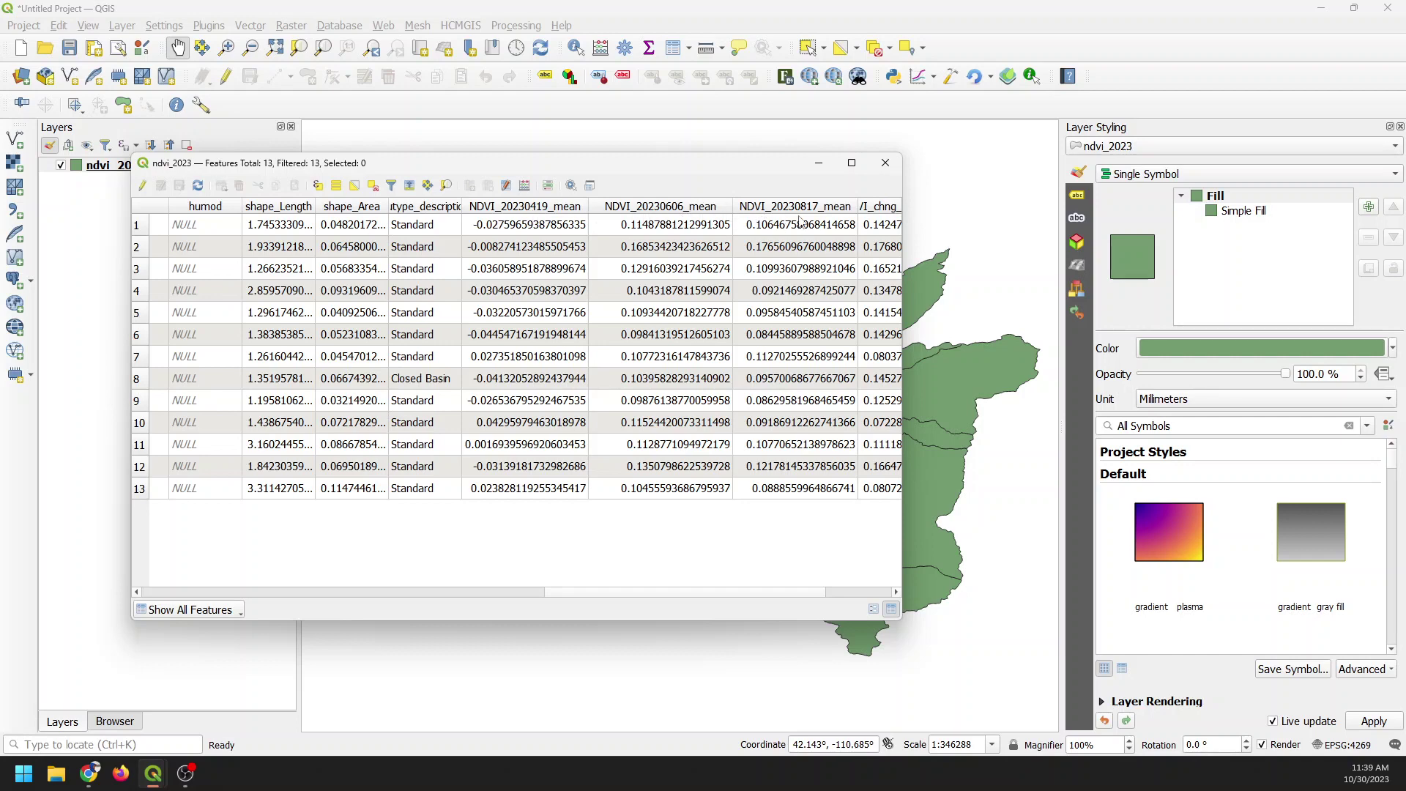
{"action": "left_click_drag", "start_coordinate": [693, 592], "coordinate": [799, 592]}
{"action": "left_click_drag", "start_coordinate": [757, 206], "coordinate": [815, 211]}
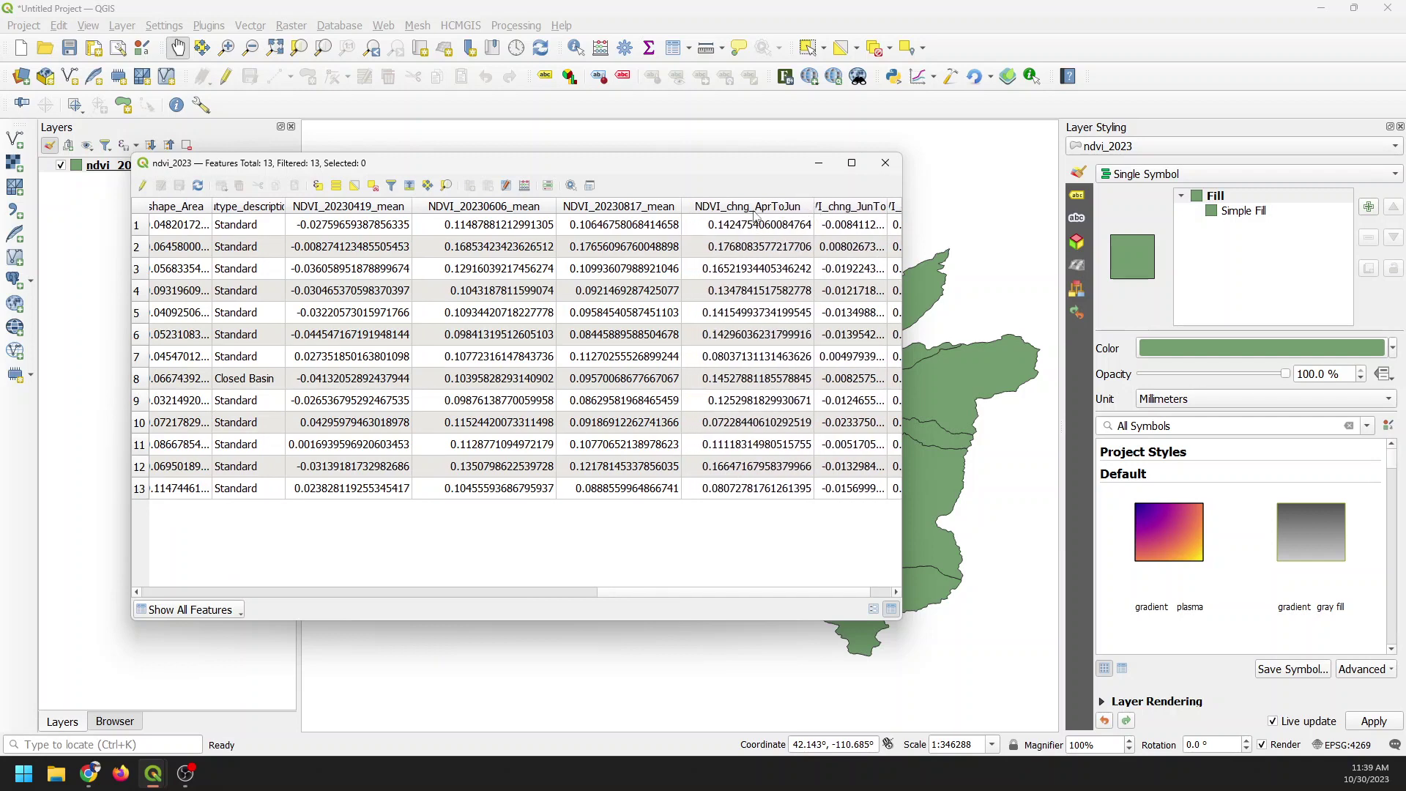
{"action": "scroll", "coordinate": [773, 597], "scroll_direction": "right", "scroll_amount": 1}
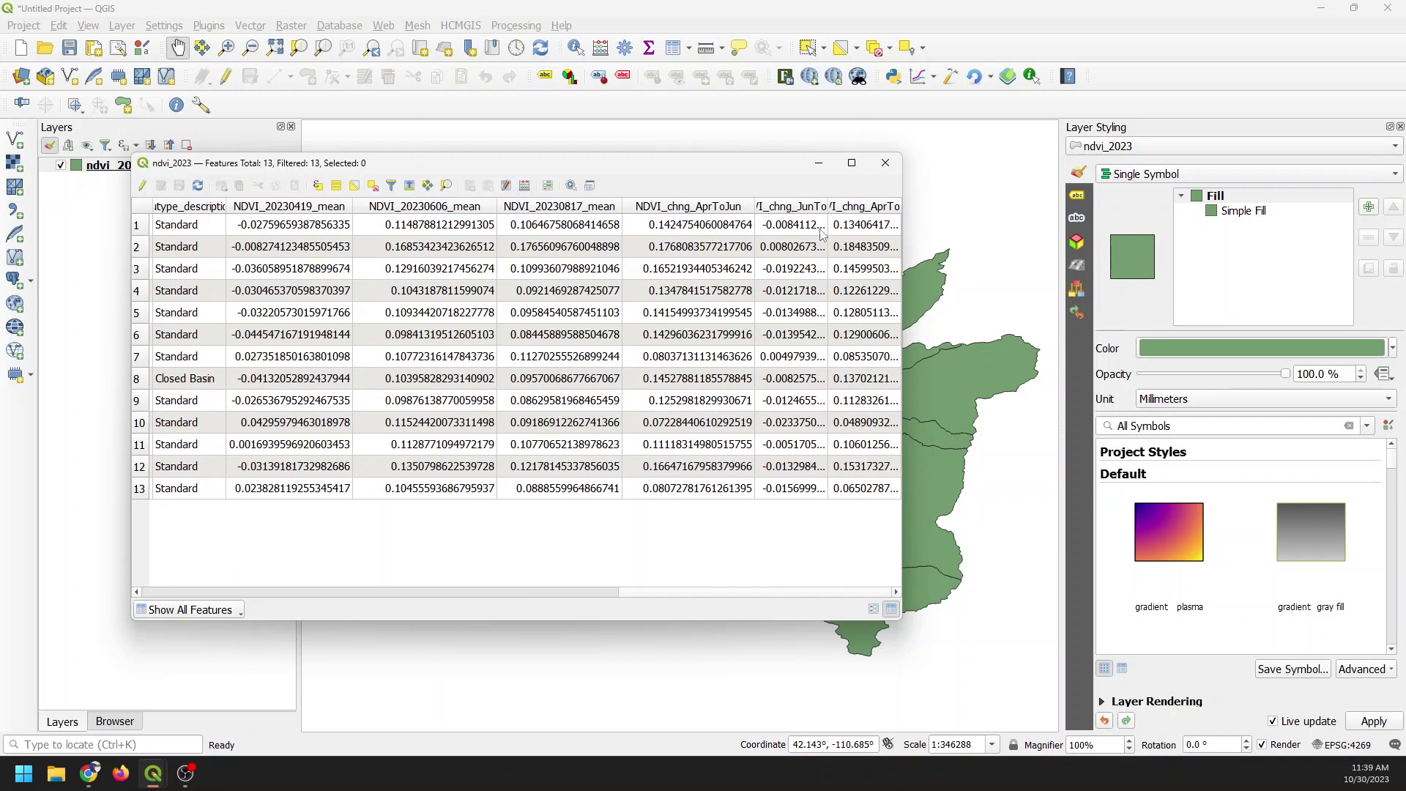
{"action": "left_click_drag", "start_coordinate": [828, 208], "coordinate": [882, 208]}
{"action": "scroll", "coordinate": [824, 589], "scroll_direction": "right", "scroll_amount": 1}
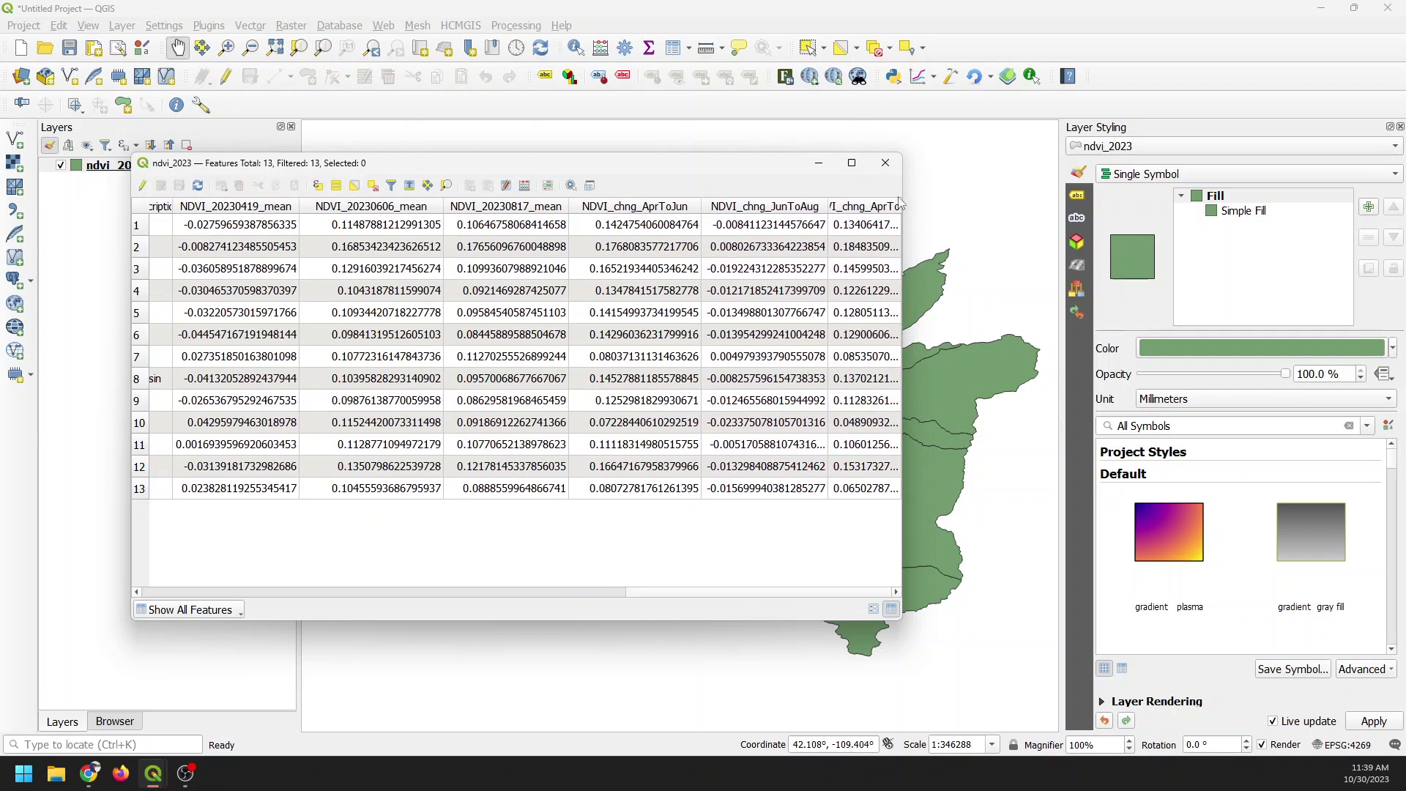
{"action": "left_click_drag", "start_coordinate": [902, 206], "coordinate": [974, 207]}
{"action": "scroll", "coordinate": [806, 584], "scroll_direction": "right", "scroll_amount": 1}
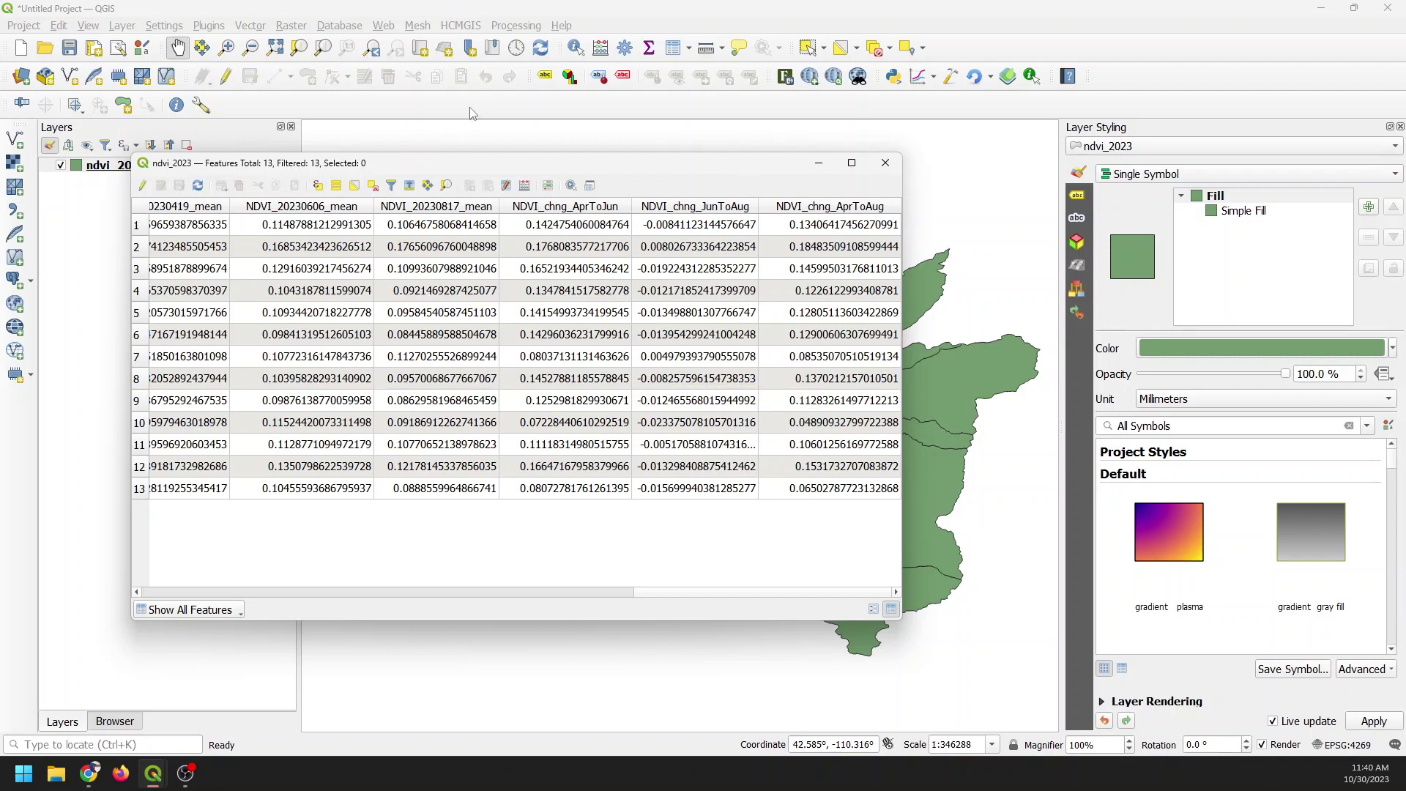
{"action": "left_click", "coordinate": [886, 162]}
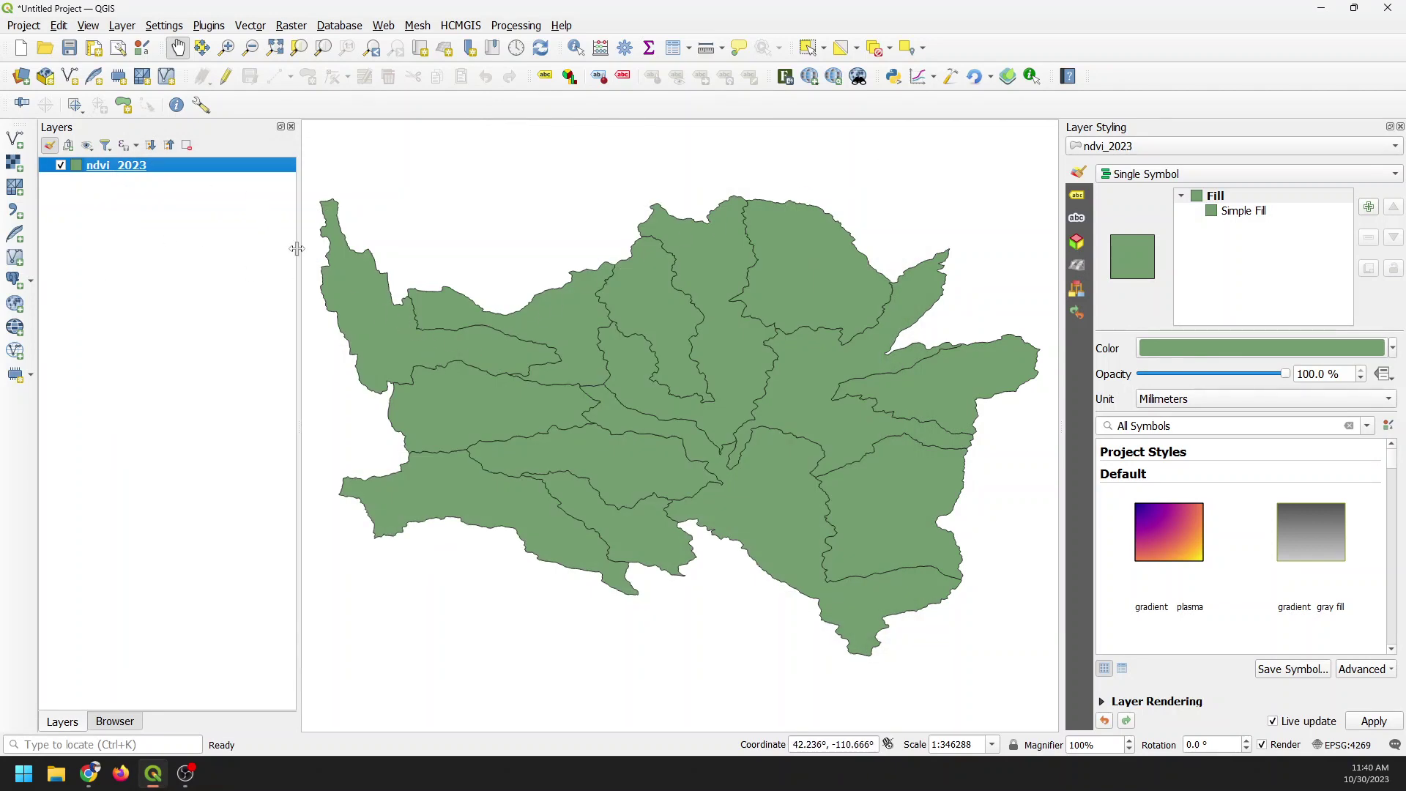
Step: In ndvi_2023 Layer Properties, set the diagram type to Histogram and show its Attributes section
{"action": "left_click_drag", "start_coordinate": [299, 247], "coordinate": [211, 243]}
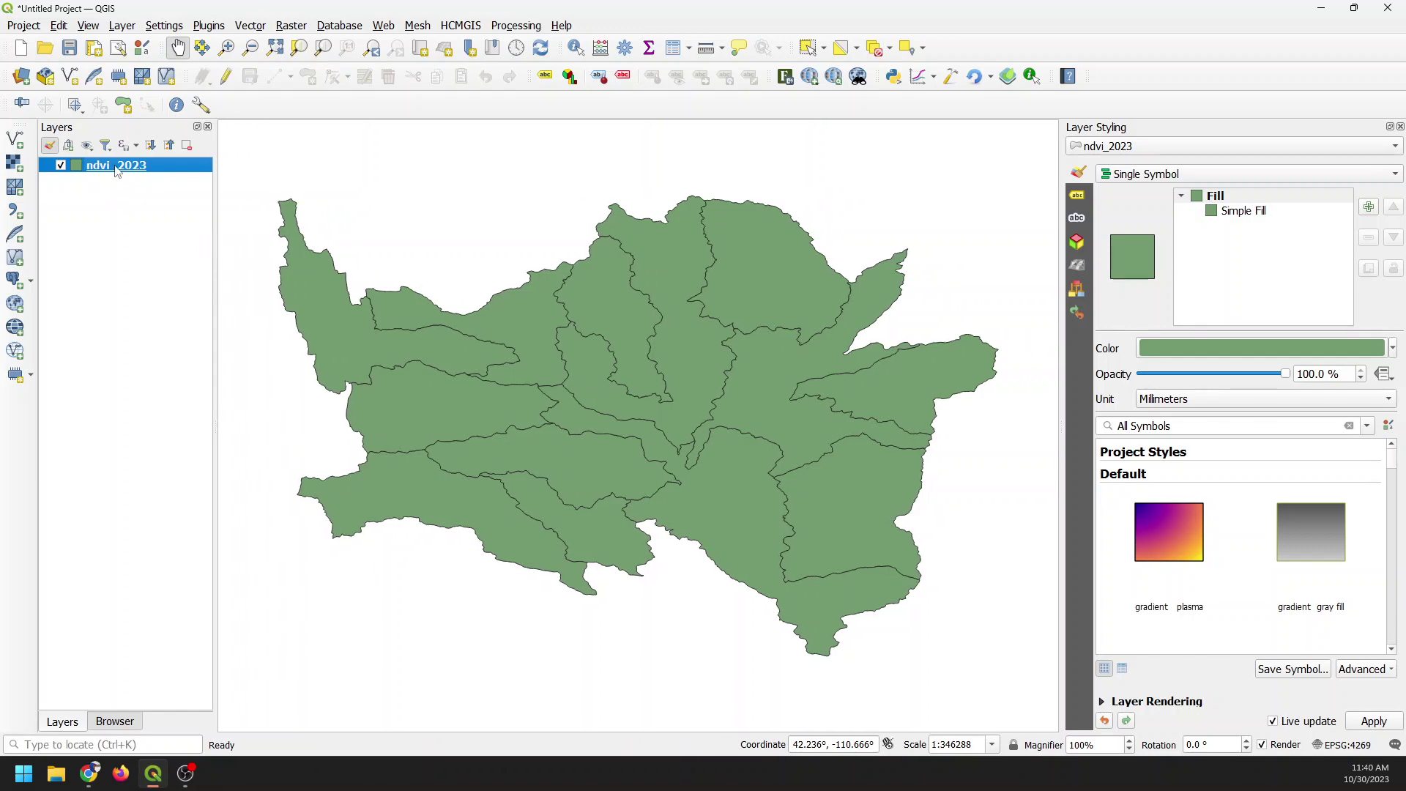
{"action": "double_click", "coordinate": [116, 166]}
{"action": "key", "text": "Escape"}
{"action": "right_click", "coordinate": [97, 164]}
{"action": "left_click", "coordinate": [144, 523]}
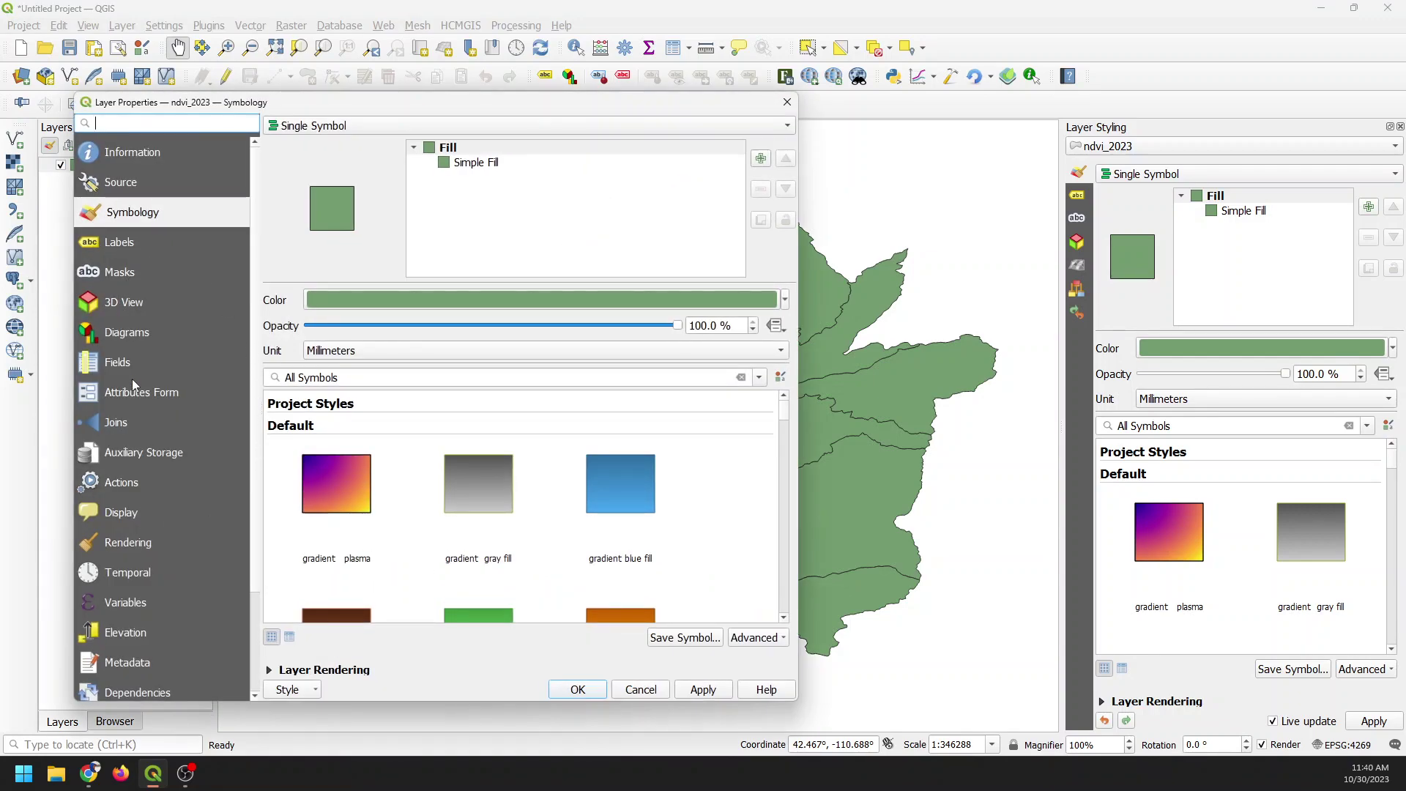
{"action": "left_click", "coordinate": [134, 331]}
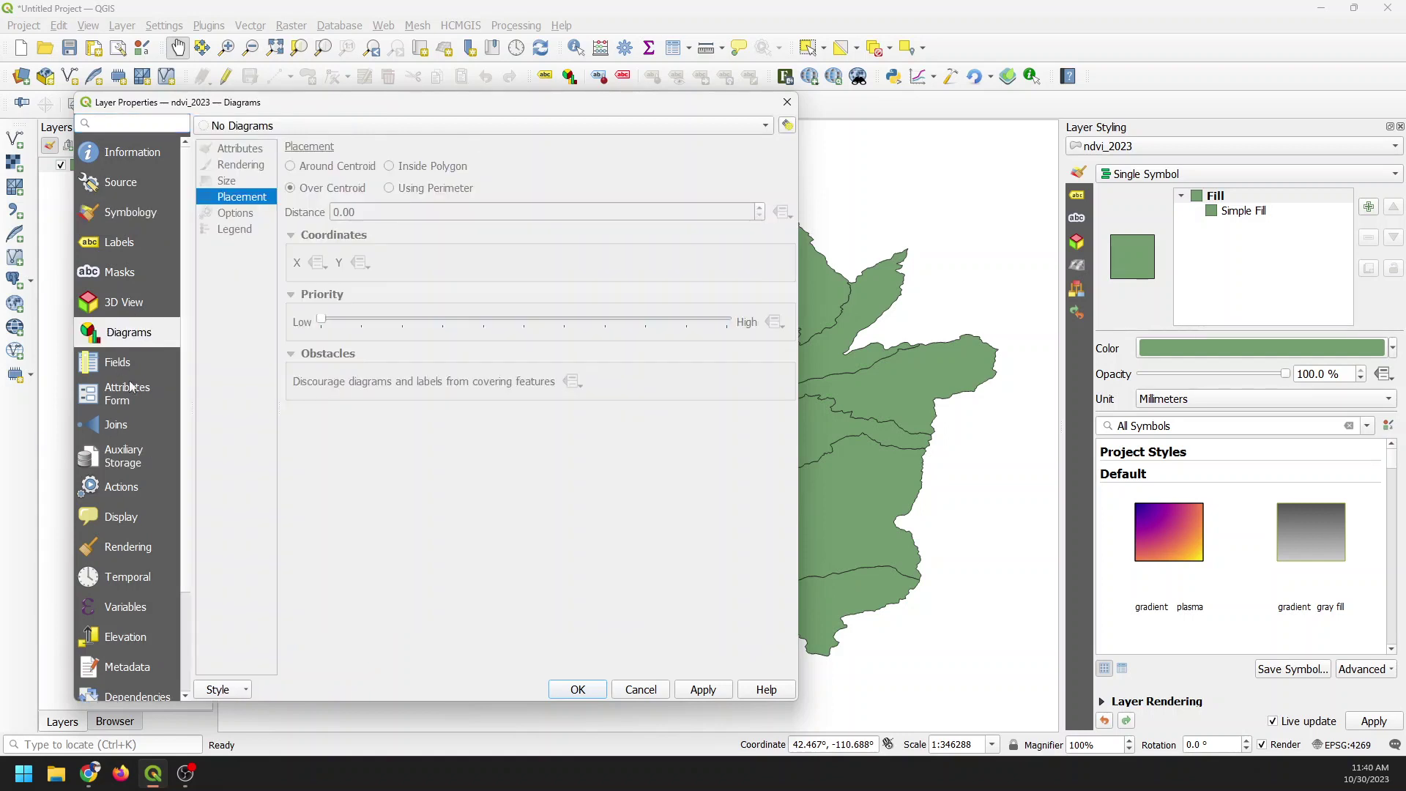
{"action": "left_click", "coordinate": [276, 127]}
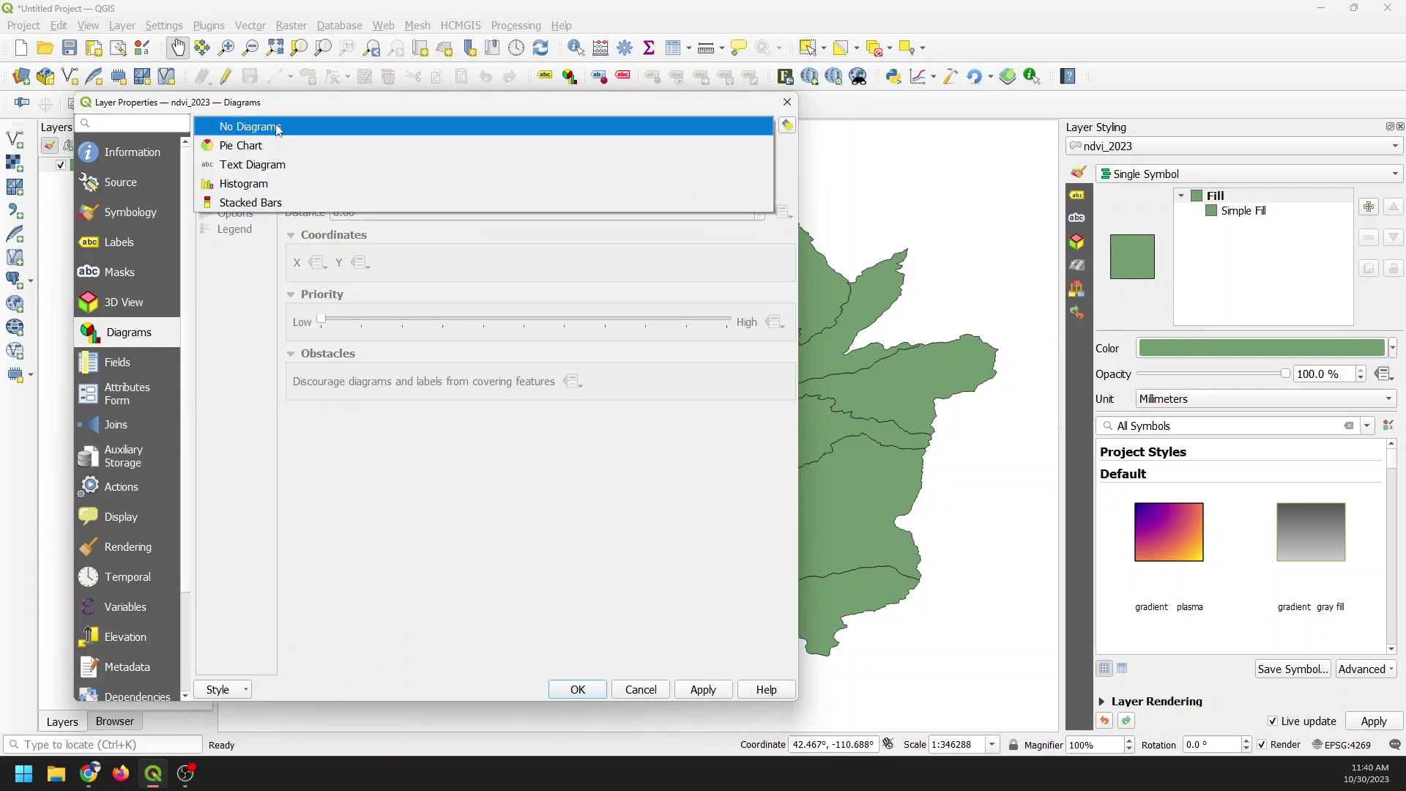
{"action": "left_click", "coordinate": [242, 185]}
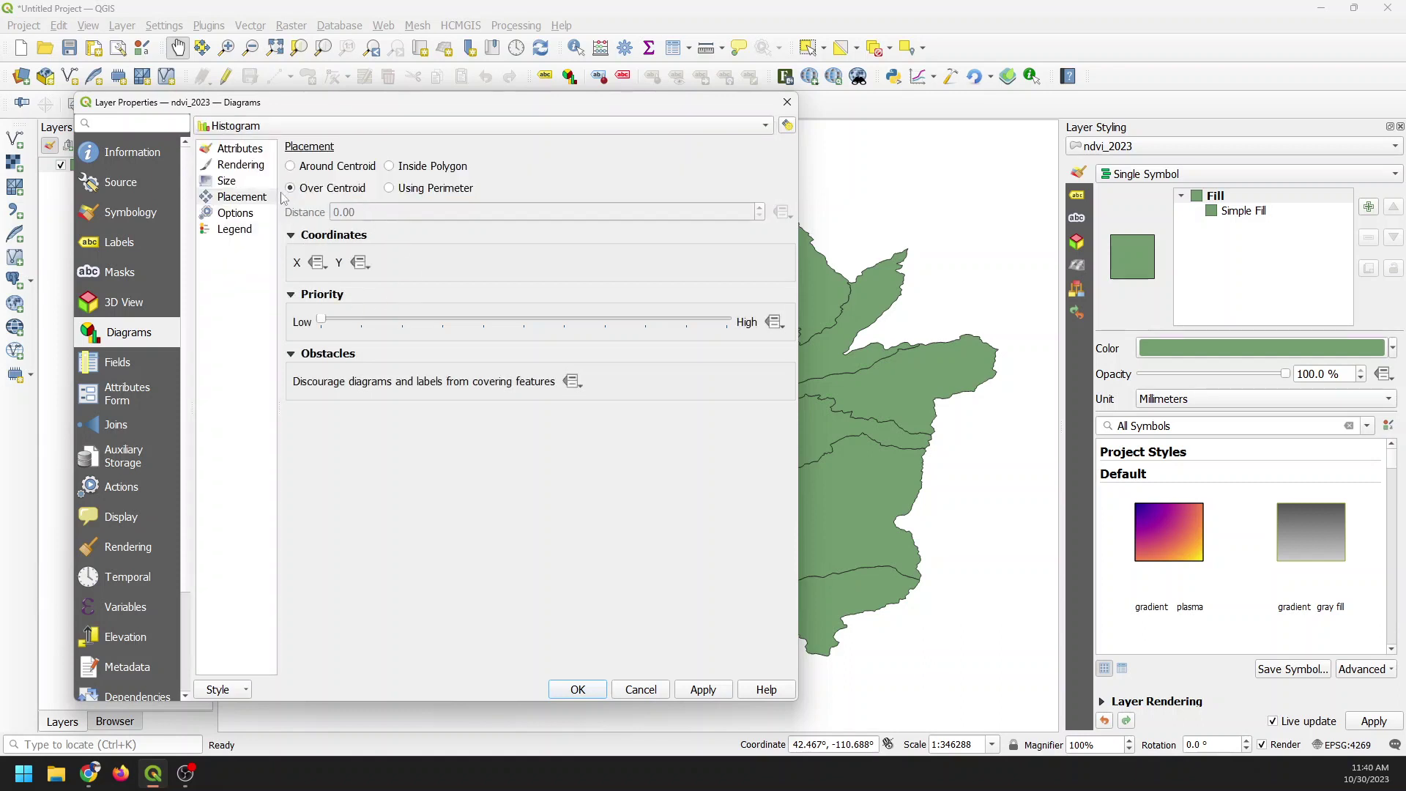
{"action": "left_click", "coordinate": [239, 149]}
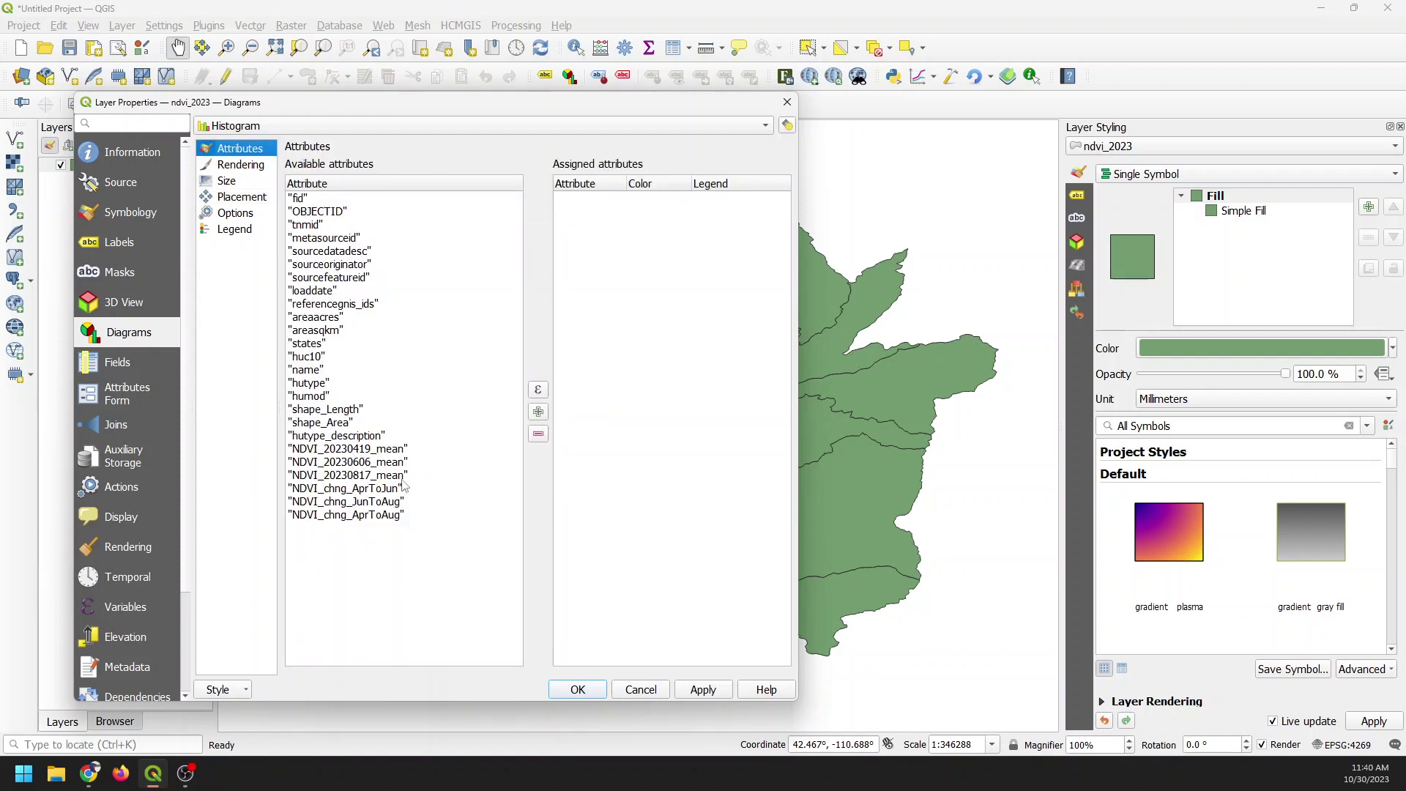
Step: Add the April, June and August NDVI mean fields as histogram bars
{"action": "left_click", "coordinate": [369, 451]}
{"action": "left_click", "coordinate": [380, 477], "text": "shift"}
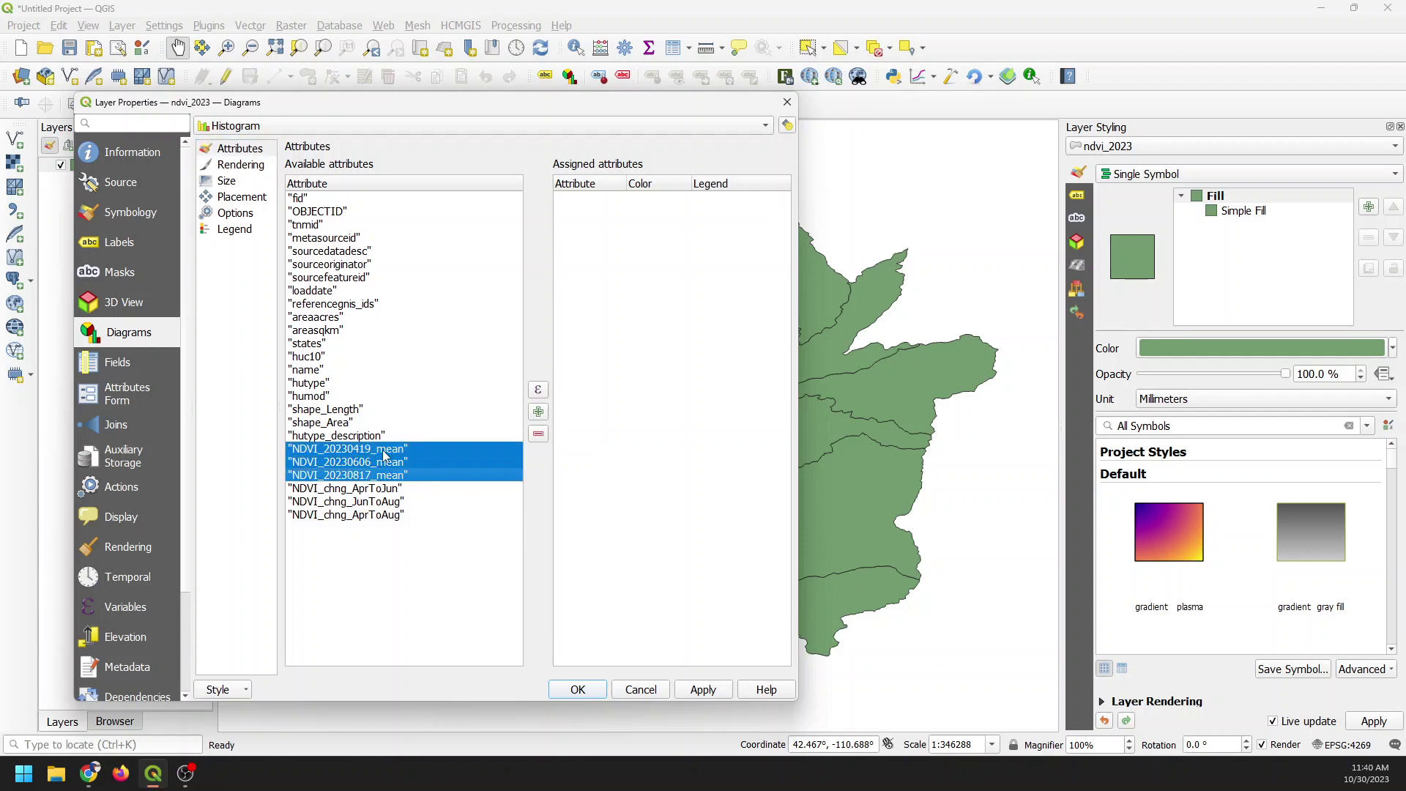
{"action": "left_click_drag", "start_coordinate": [383, 451], "coordinate": [545, 435]}
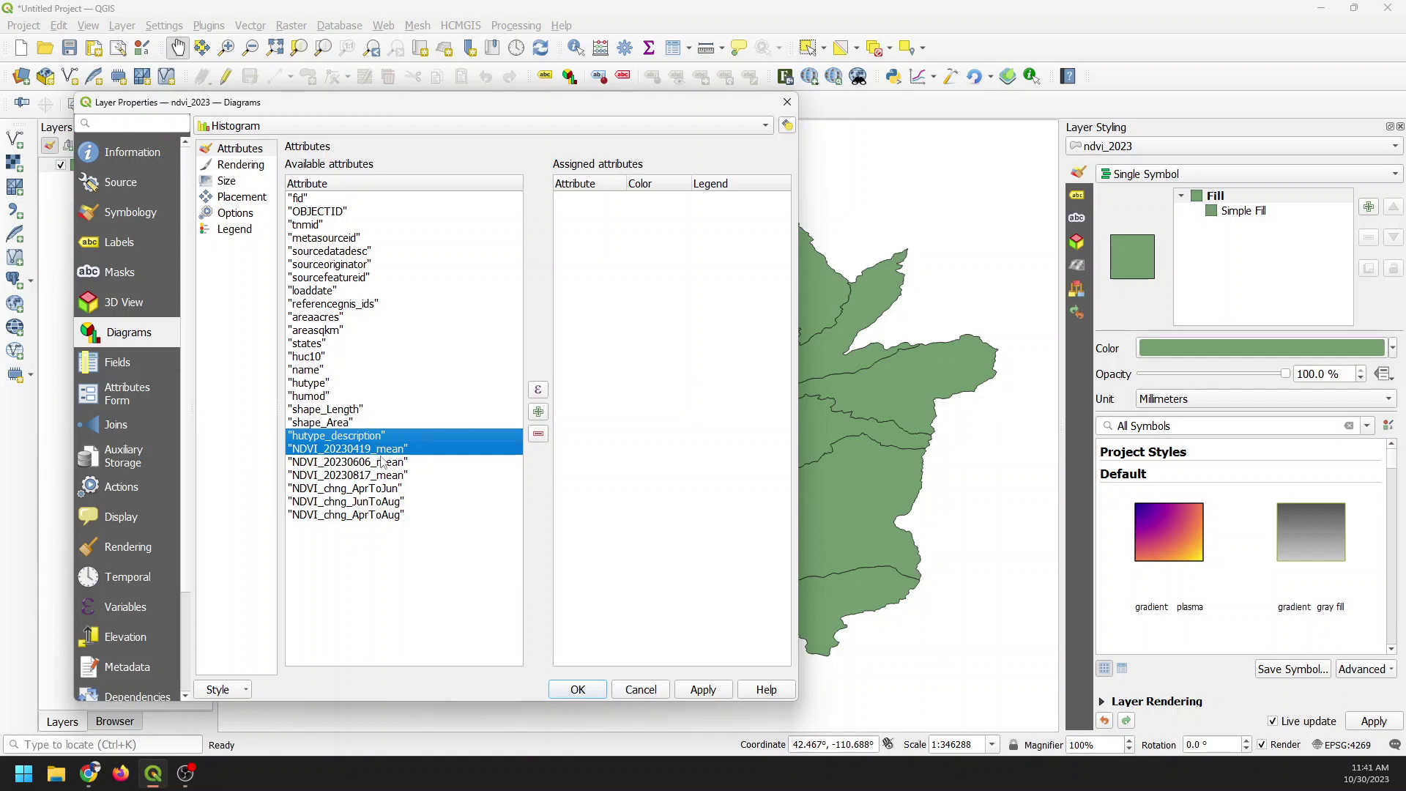
{"action": "left_click_drag", "start_coordinate": [382, 450], "coordinate": [406, 483]}
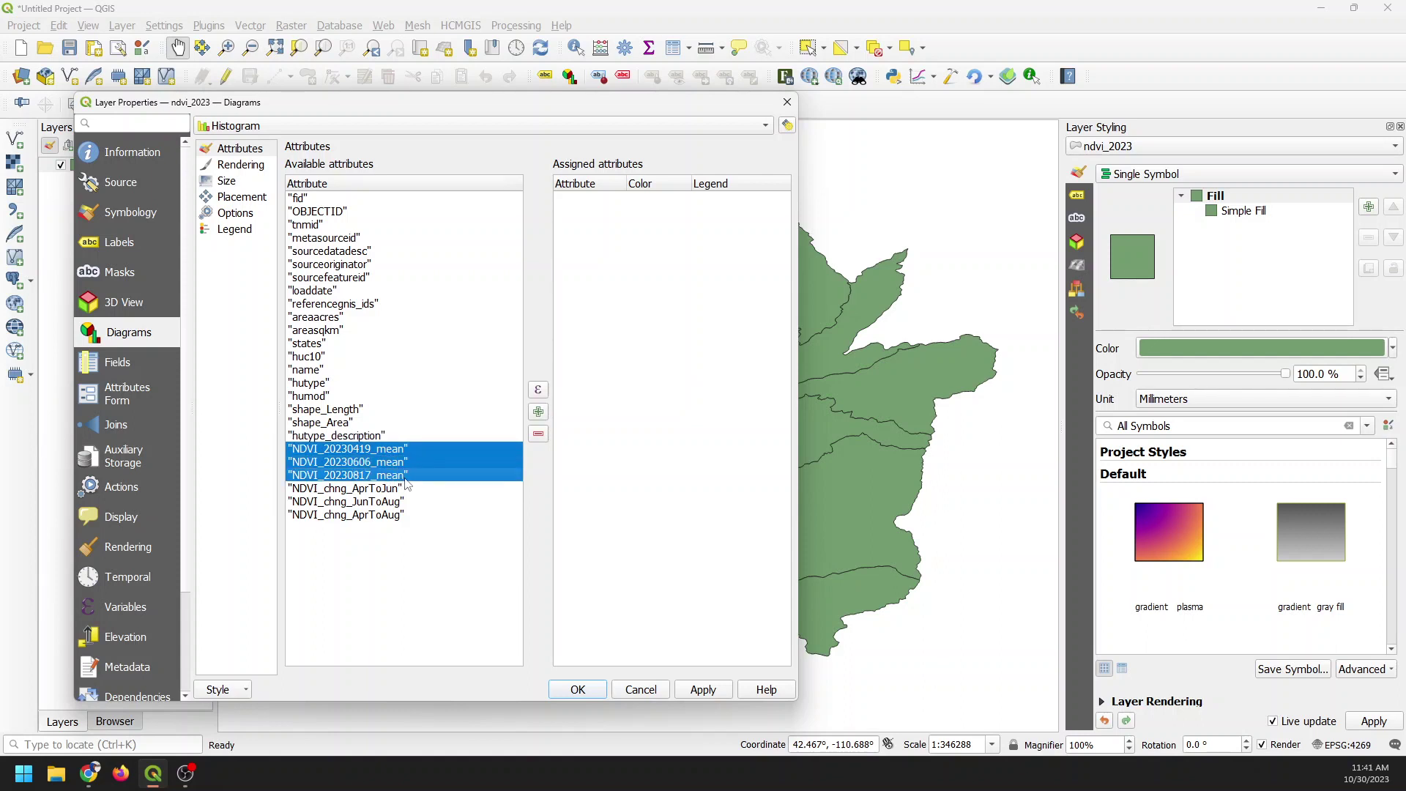
{"action": "left_click", "coordinate": [539, 413]}
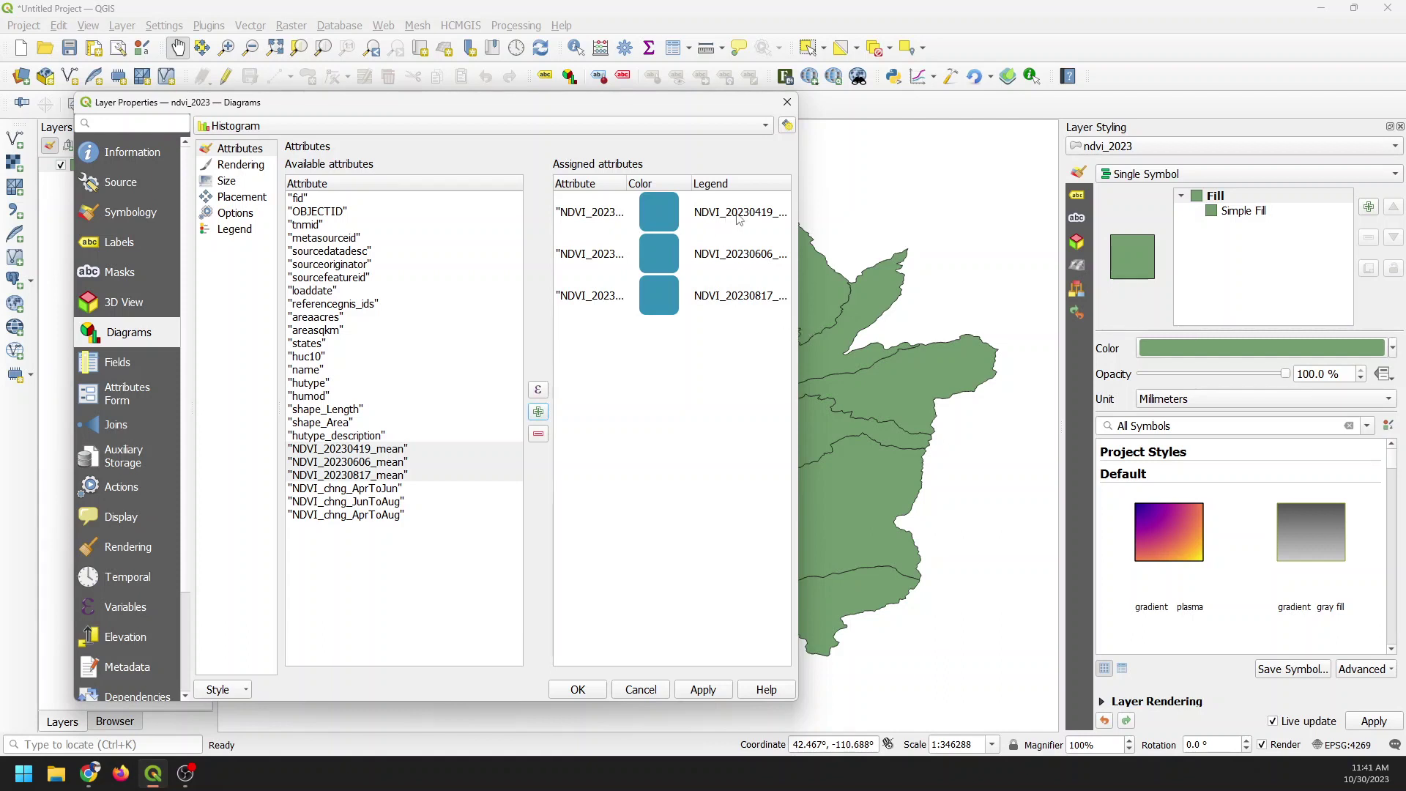
Step: Replace the April and June bars' legend text with short month labels
{"action": "mouse_move", "coordinate": [627, 189]}
{"action": "left_mouse_down"}
{"action": "mouse_move", "coordinate": [669, 189]}
{"action": "mouse_move", "coordinate": [604, 189]}
{"action": "left_mouse_up"}
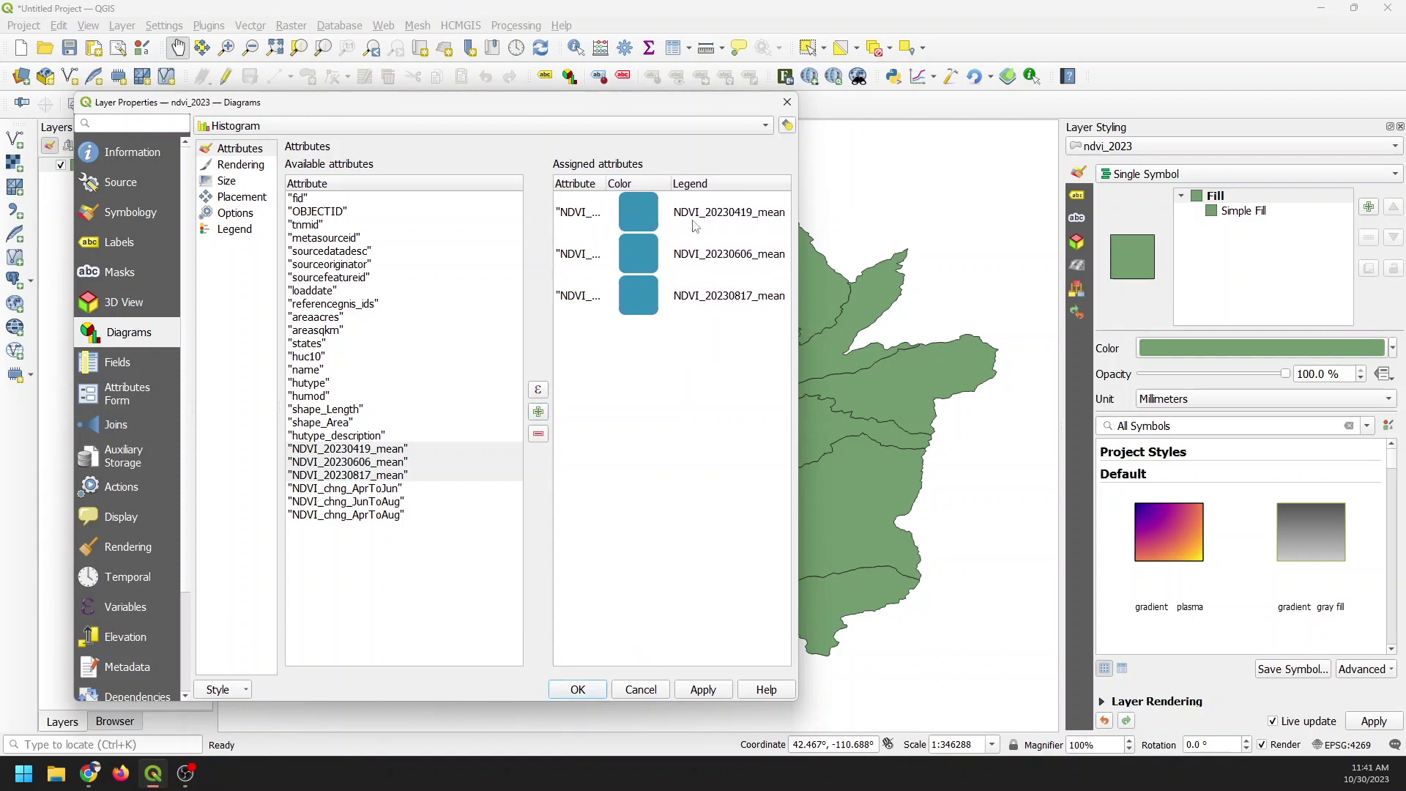
{"action": "double_click", "coordinate": [732, 214]}
{"action": "left_click", "coordinate": [749, 213]}
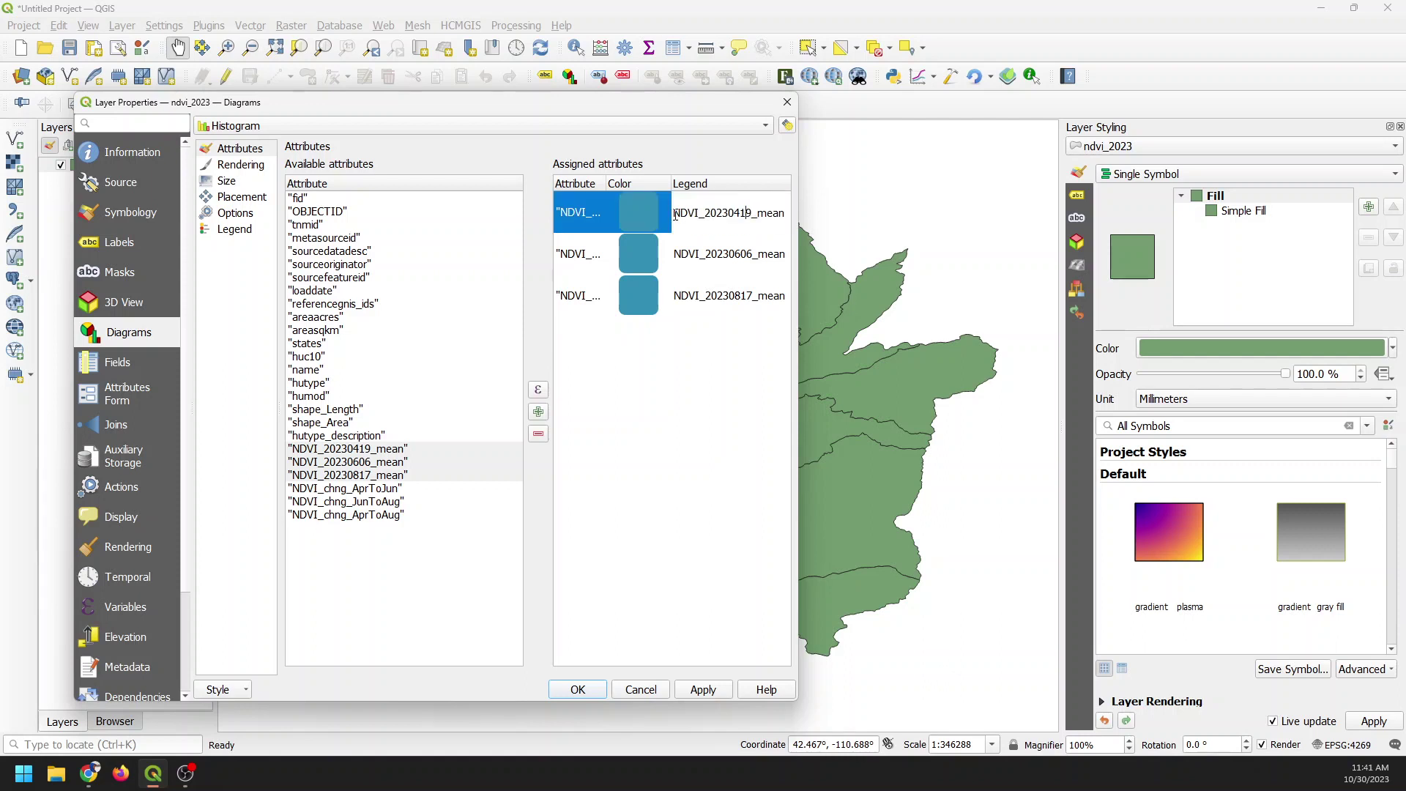
{"action": "left_click_drag", "start_coordinate": [675, 213], "coordinate": [803, 210]}
{"action": "type", "text": "April"}
{"action": "left_click", "coordinate": [681, 255]}
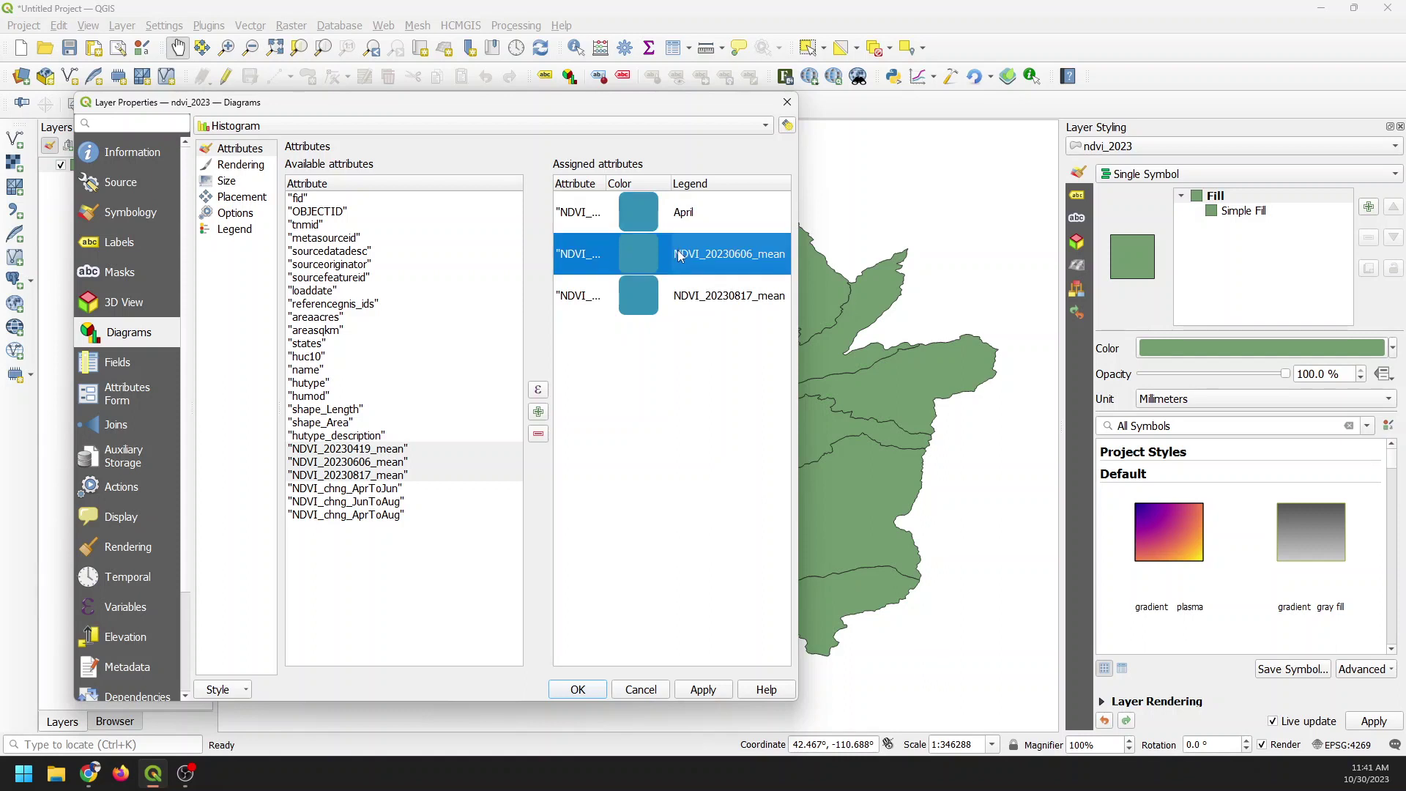
{"action": "left_click_drag", "start_coordinate": [675, 251], "coordinate": [793, 251]}
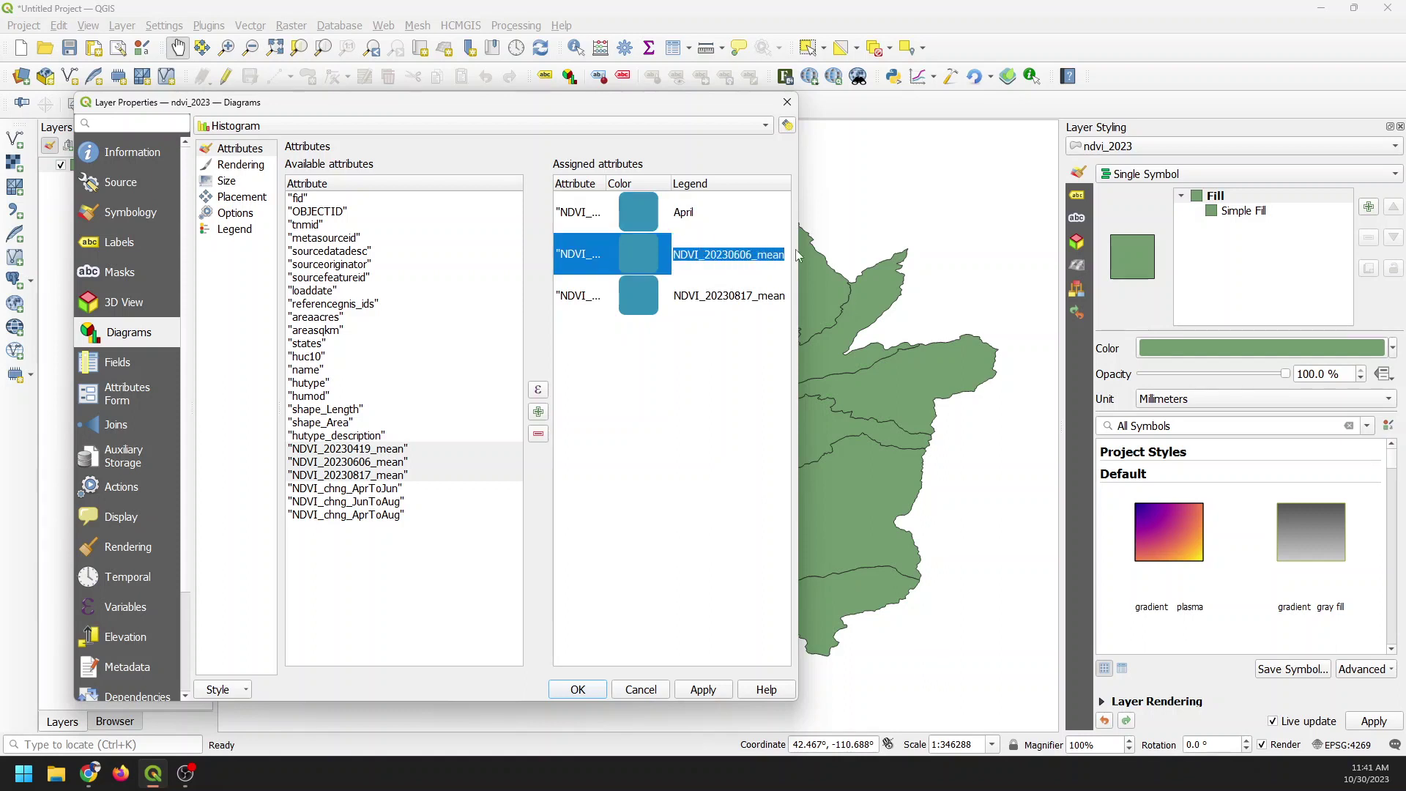
{"action": "type", "text": "June"}
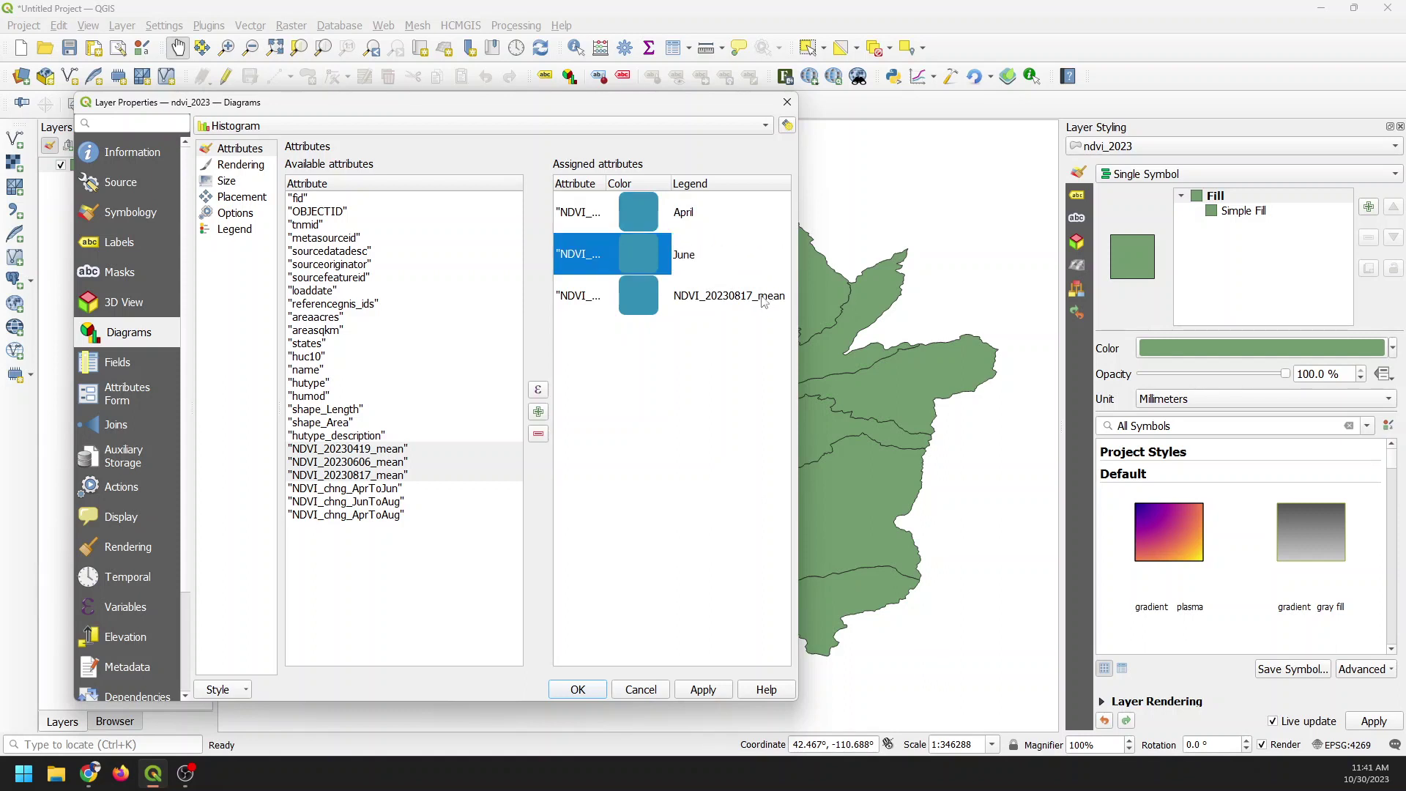
Step: Label the August bar Aug, finalize the Apr and Jun labels, and open Apr's colour
{"action": "left_click", "coordinate": [748, 297]}
{"action": "left_click", "coordinate": [749, 297]}
{"action": "left_click_drag", "start_coordinate": [673, 296], "coordinate": [824, 293]}
{"action": "type", "text": "Aug"}
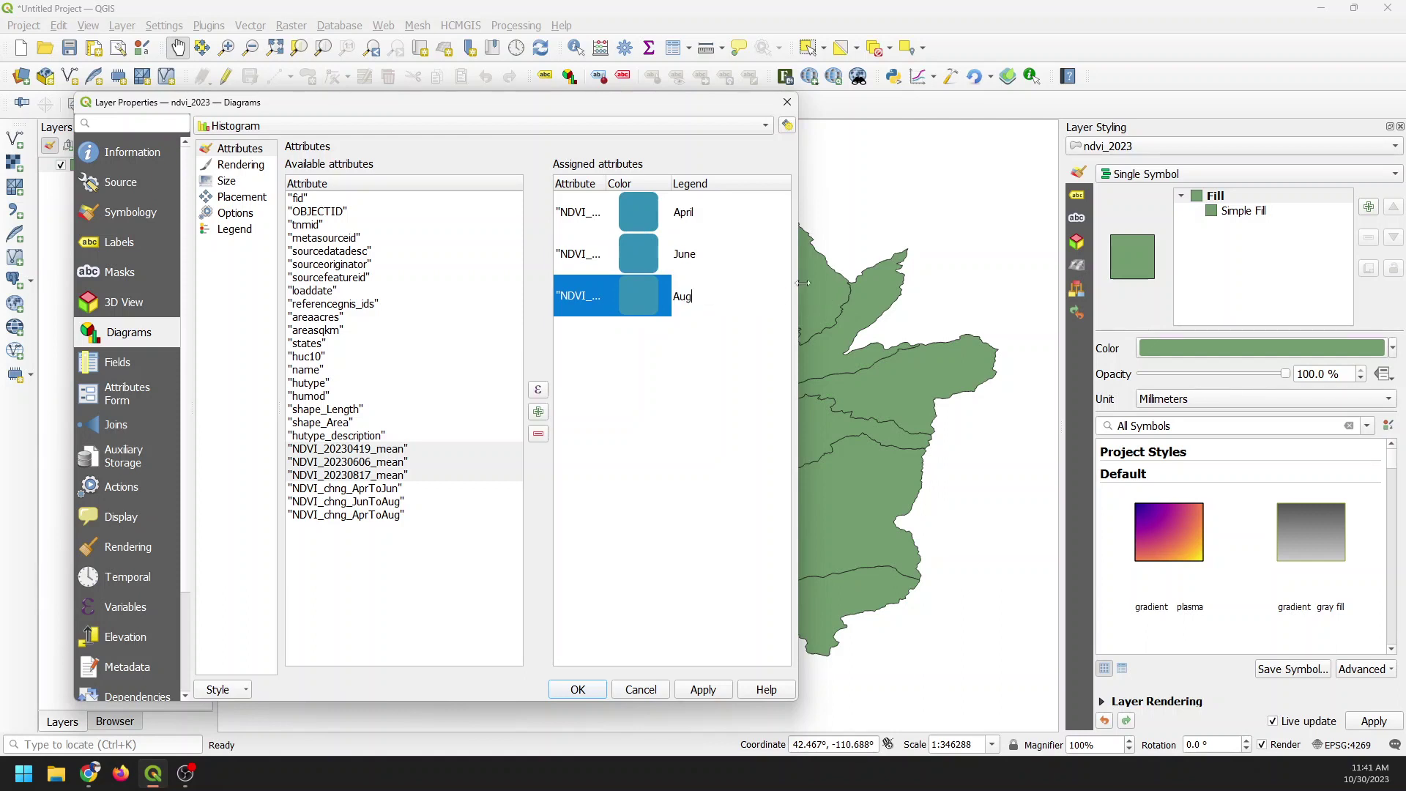
{"action": "left_click", "coordinate": [693, 253]}
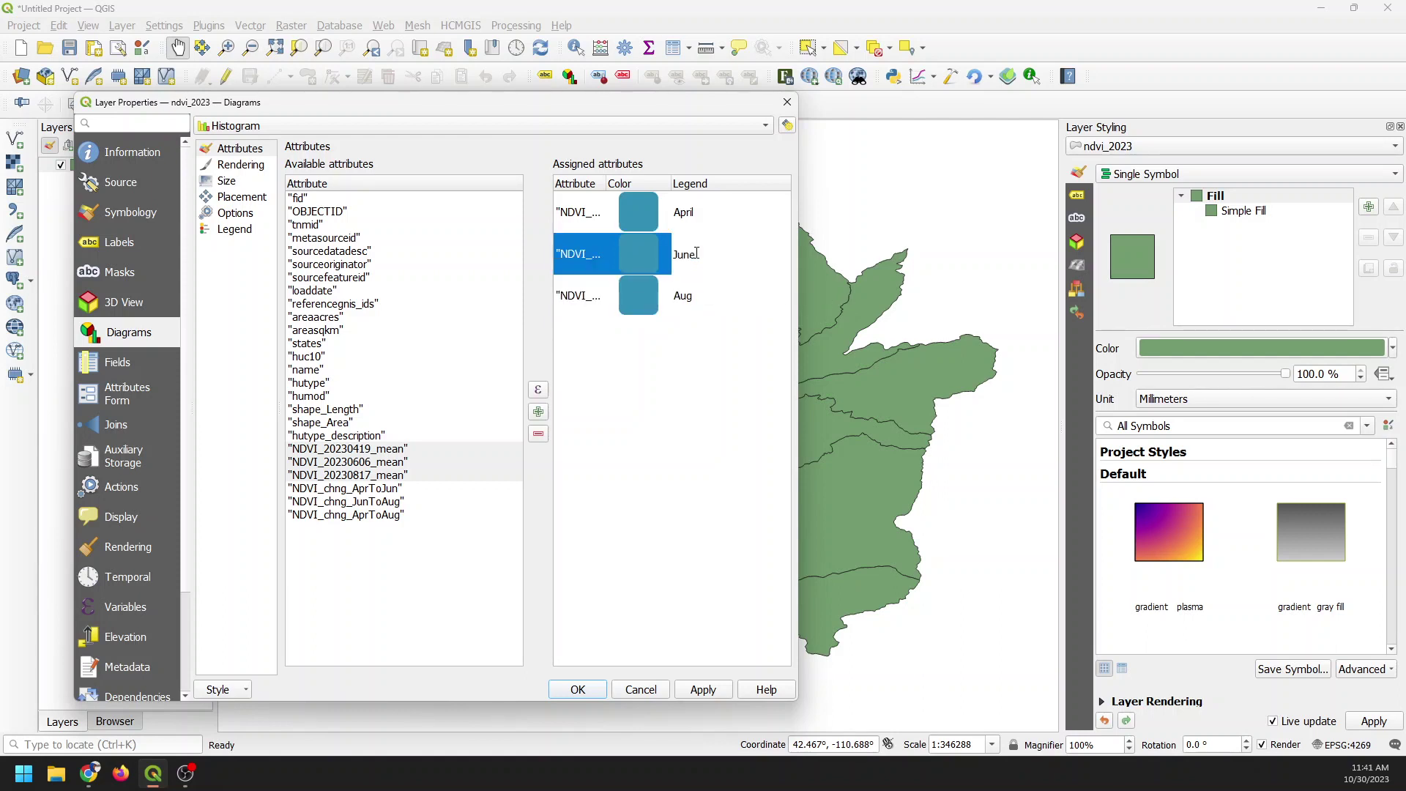
{"action": "left_click", "coordinate": [694, 213]}
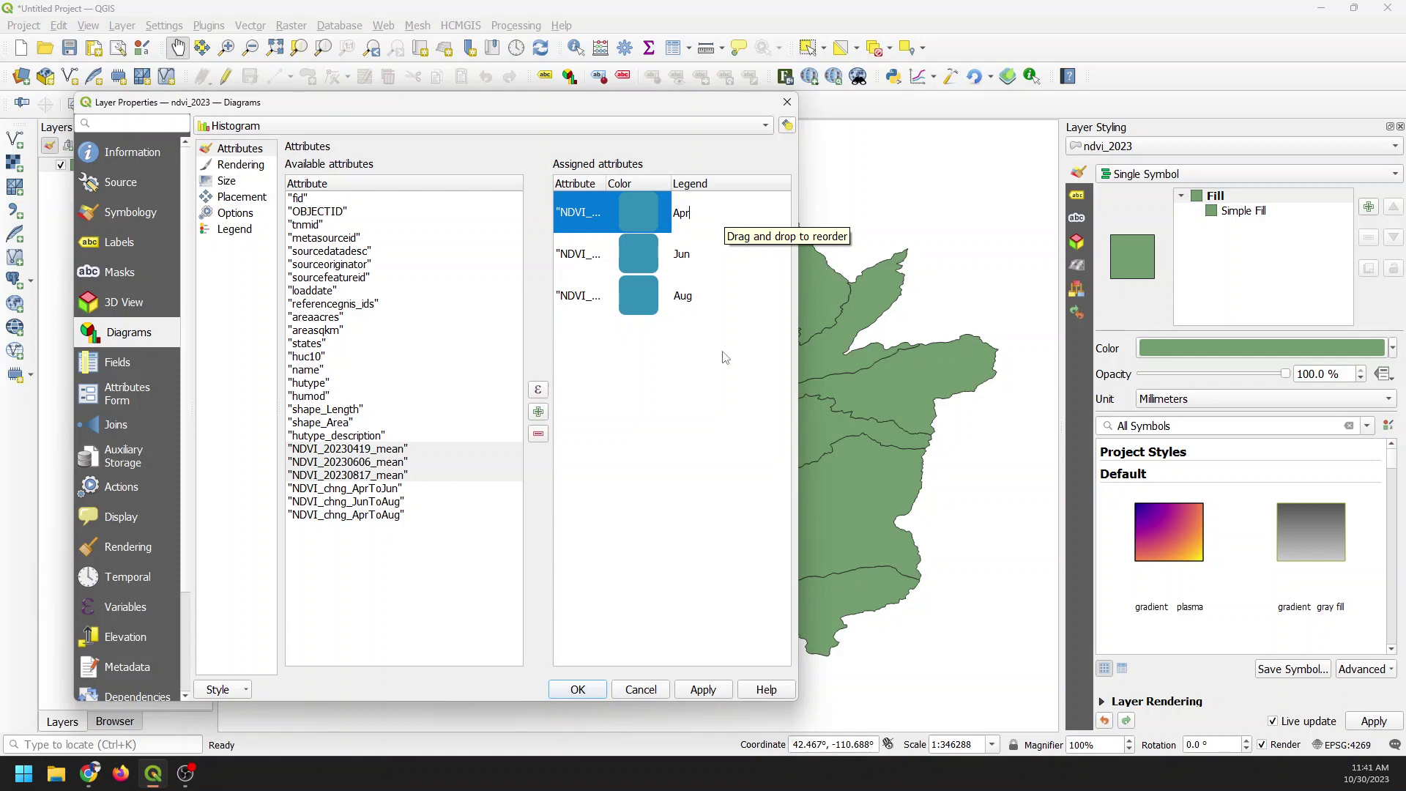
{"action": "left_click", "coordinate": [636, 251]}
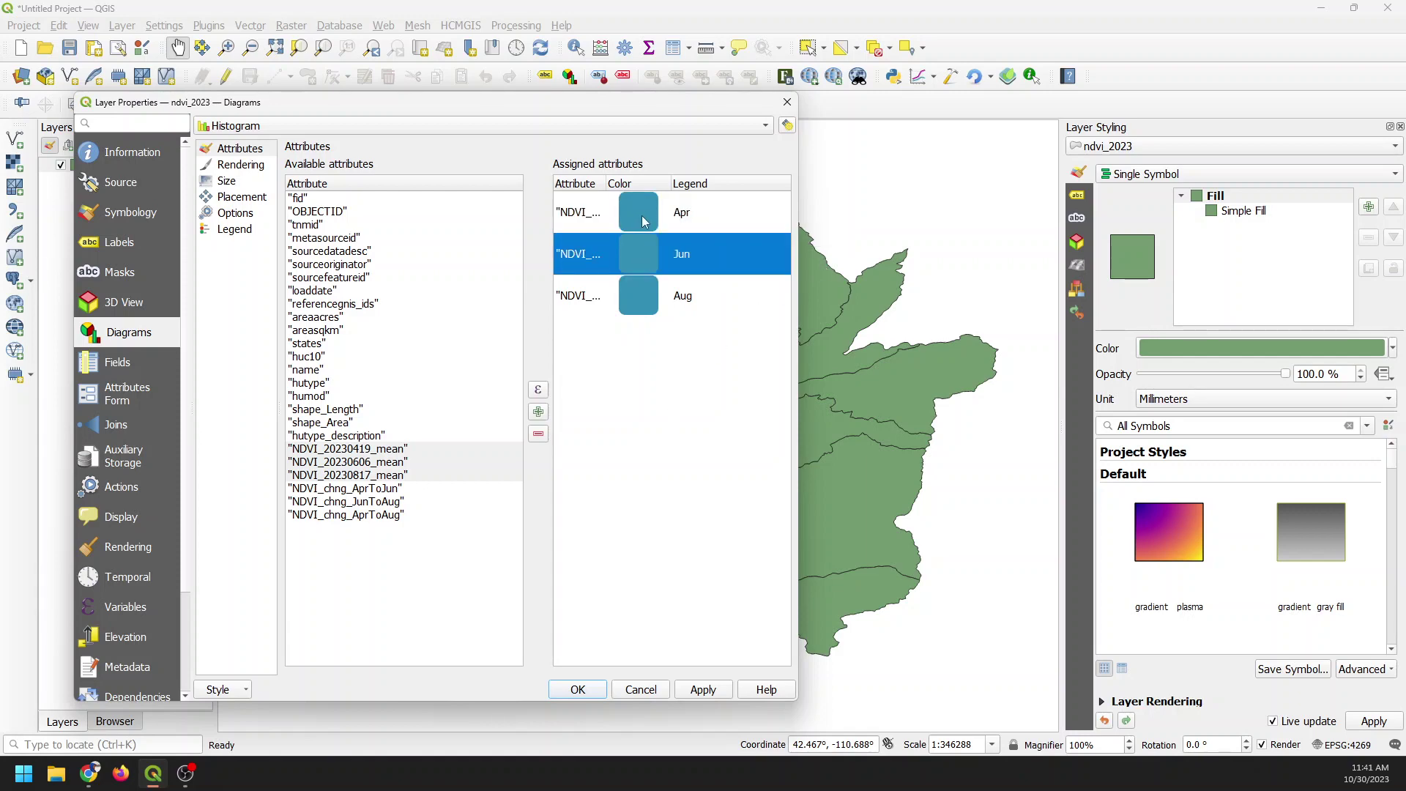
{"action": "double_click", "coordinate": [643, 217]}
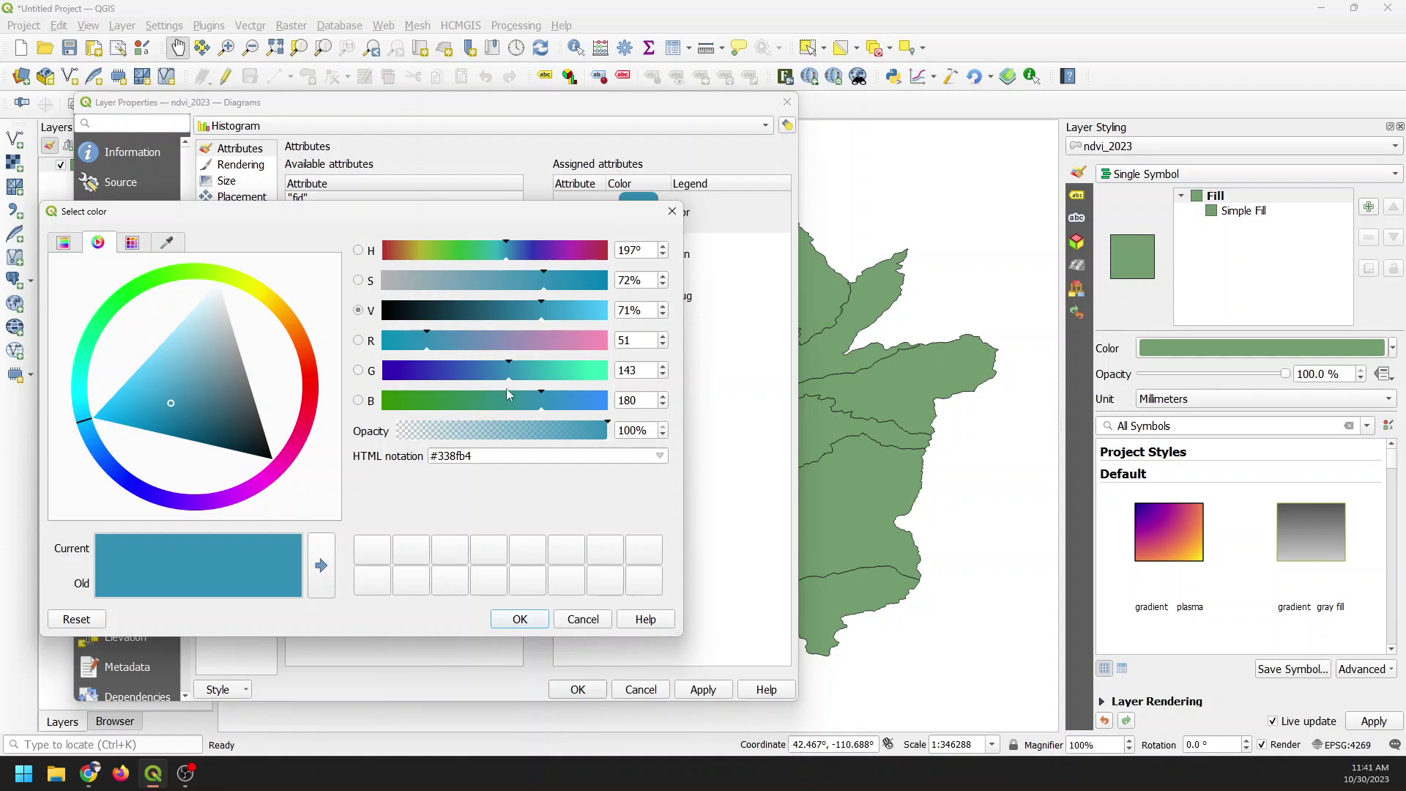
Step: Keep the Apr bar teal and make the Jun bar light green
{"action": "left_click", "coordinate": [523, 623]}
{"action": "double_click", "coordinate": [629, 259]}
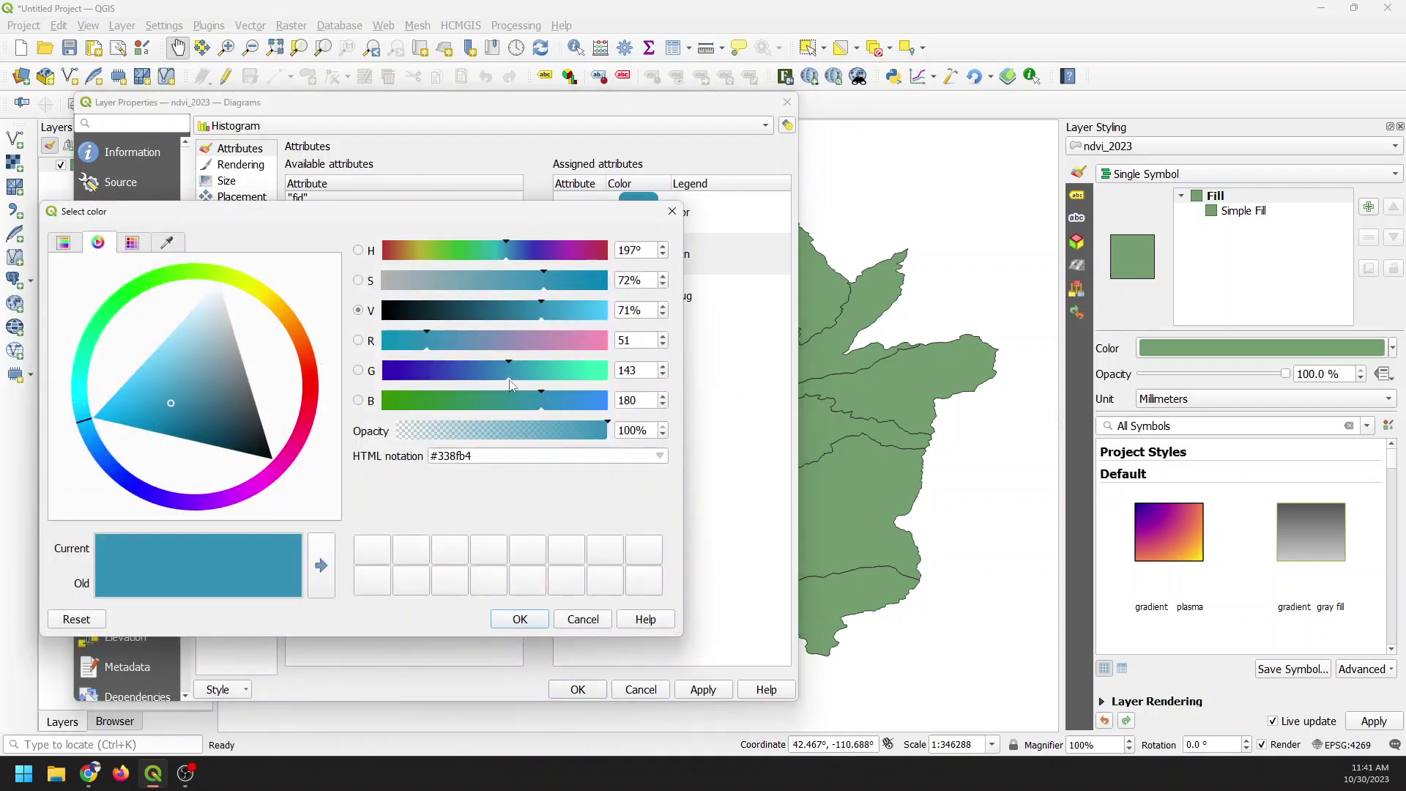
{"action": "left_click_drag", "start_coordinate": [512, 378], "coordinate": [581, 376]}
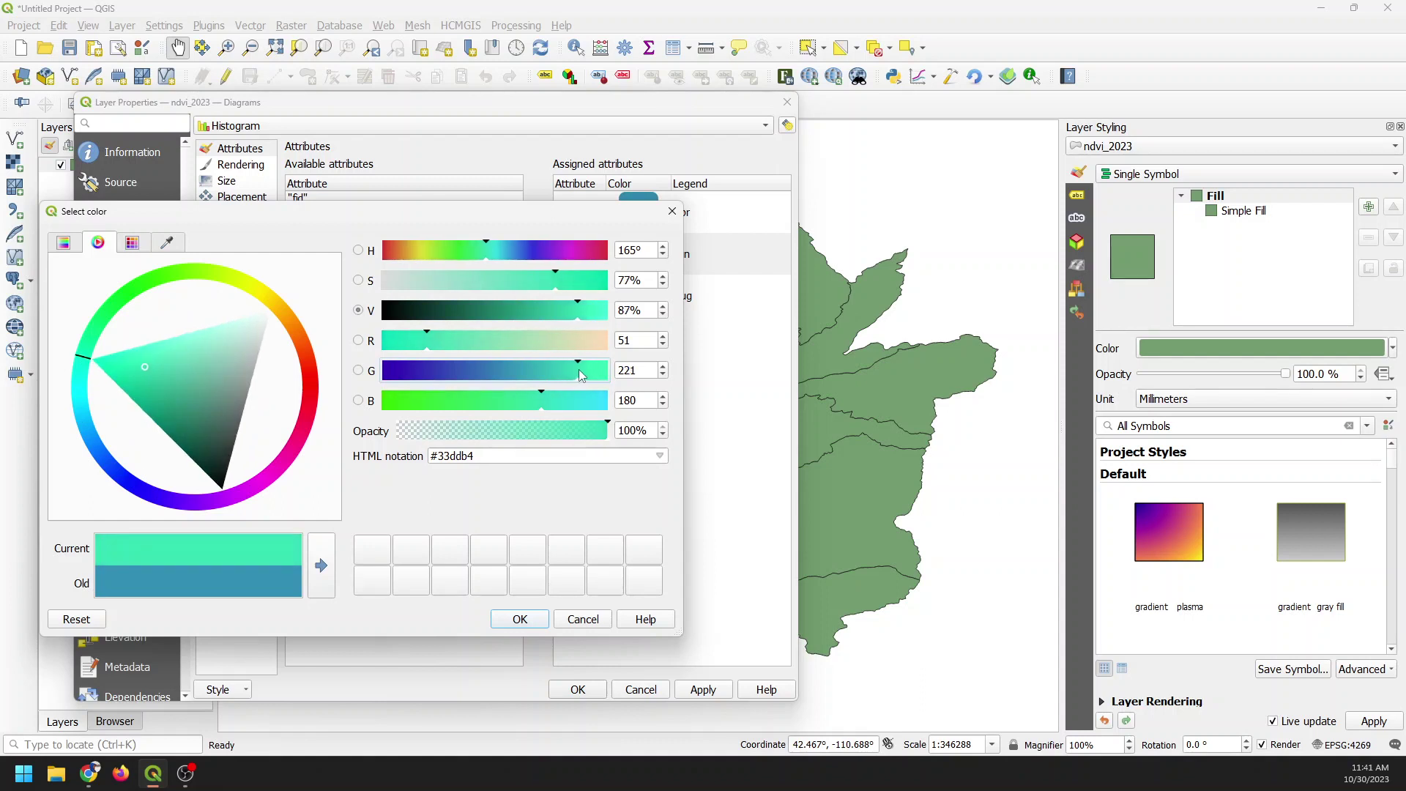
{"action": "left_click_drag", "start_coordinate": [582, 375], "coordinate": [592, 416]}
{"action": "left_click", "coordinate": [528, 620]}
Step: Make the Aug bar pink by raising its red component
{"action": "double_click", "coordinate": [635, 308]}
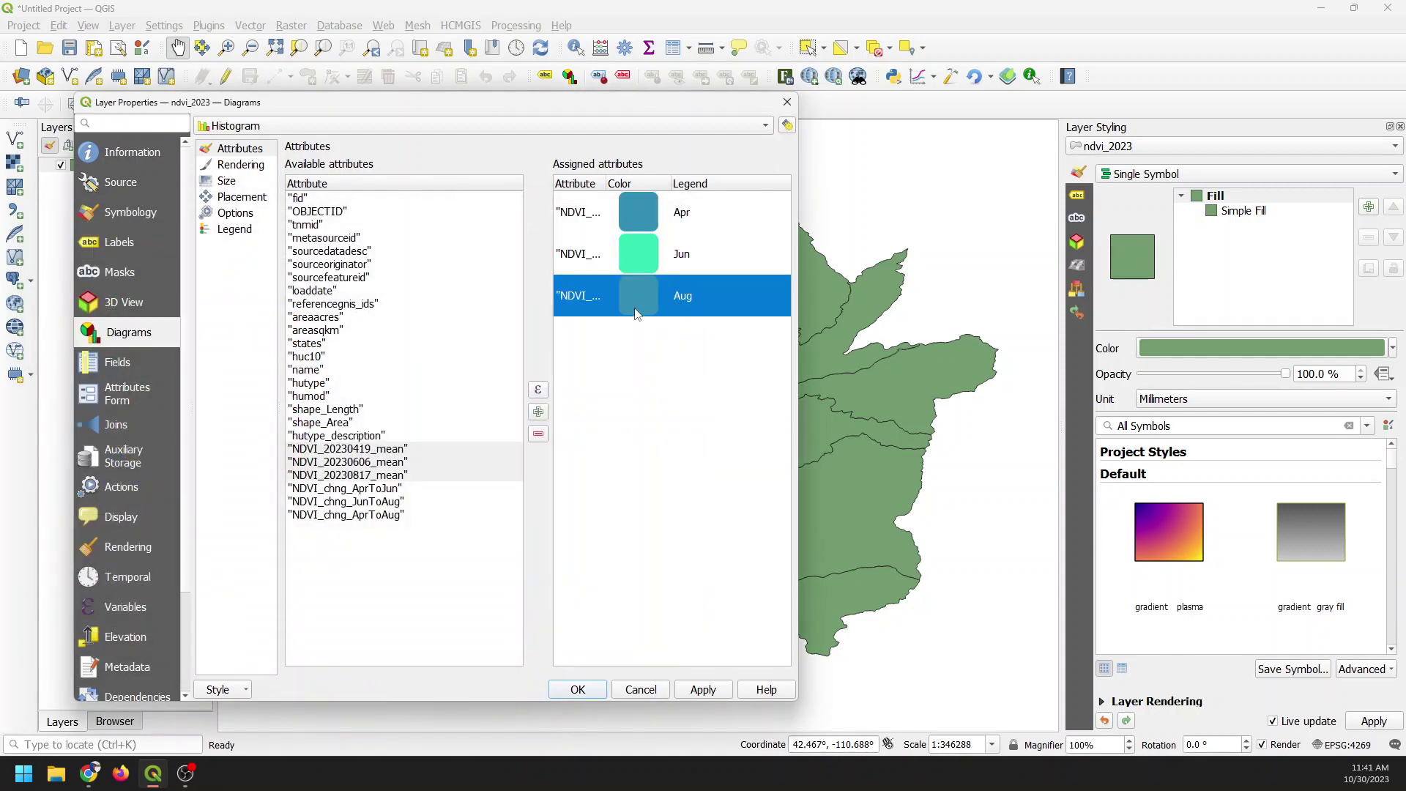
{"action": "left_click_drag", "start_coordinate": [427, 341], "coordinate": [571, 352]}
{"action": "left_click", "coordinate": [520, 620]}
Step: Apply the diagram settings and set the watershed Simple Fill style to No Brush
{"action": "left_click", "coordinate": [593, 690]}
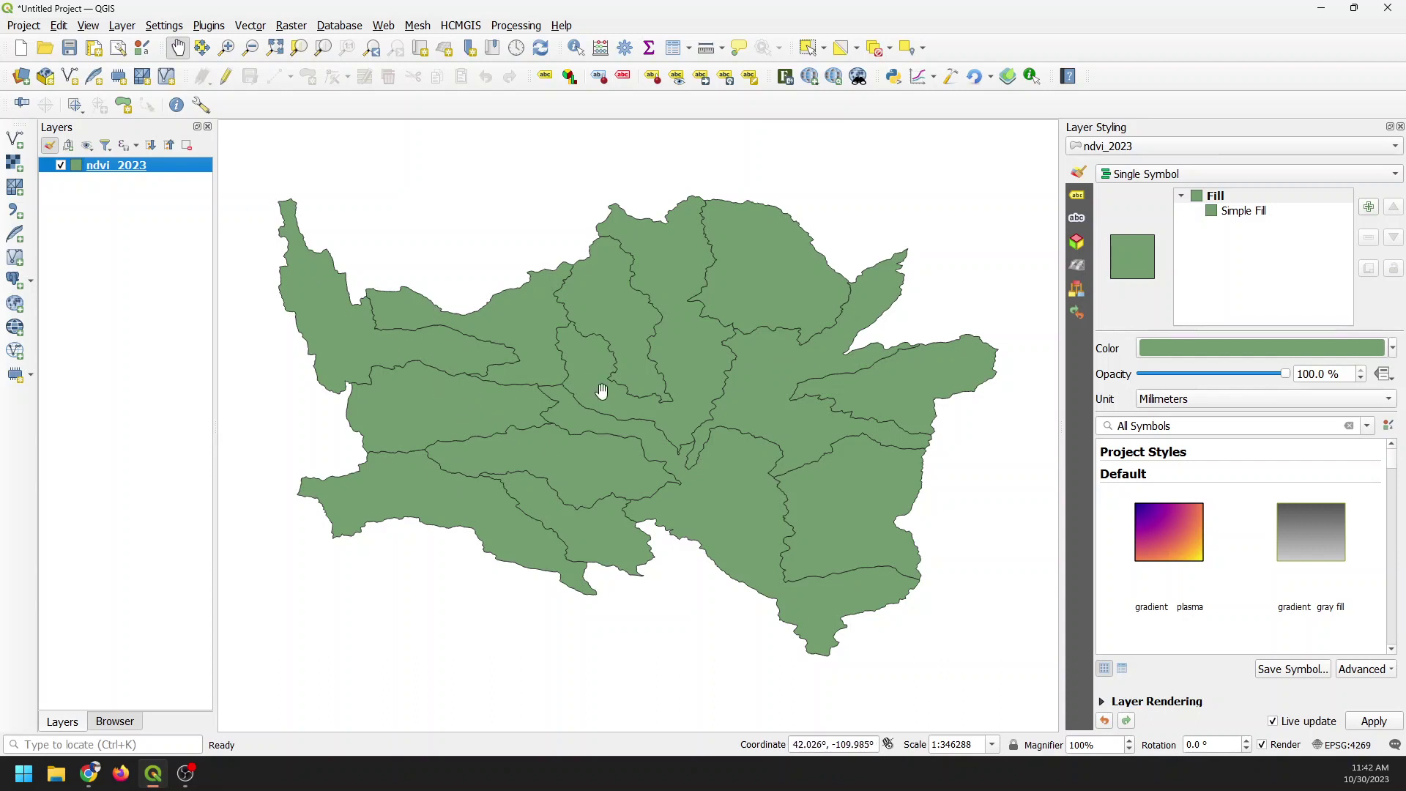
{"action": "left_click", "coordinate": [1238, 214]}
{"action": "left_click", "coordinate": [1352, 403]}
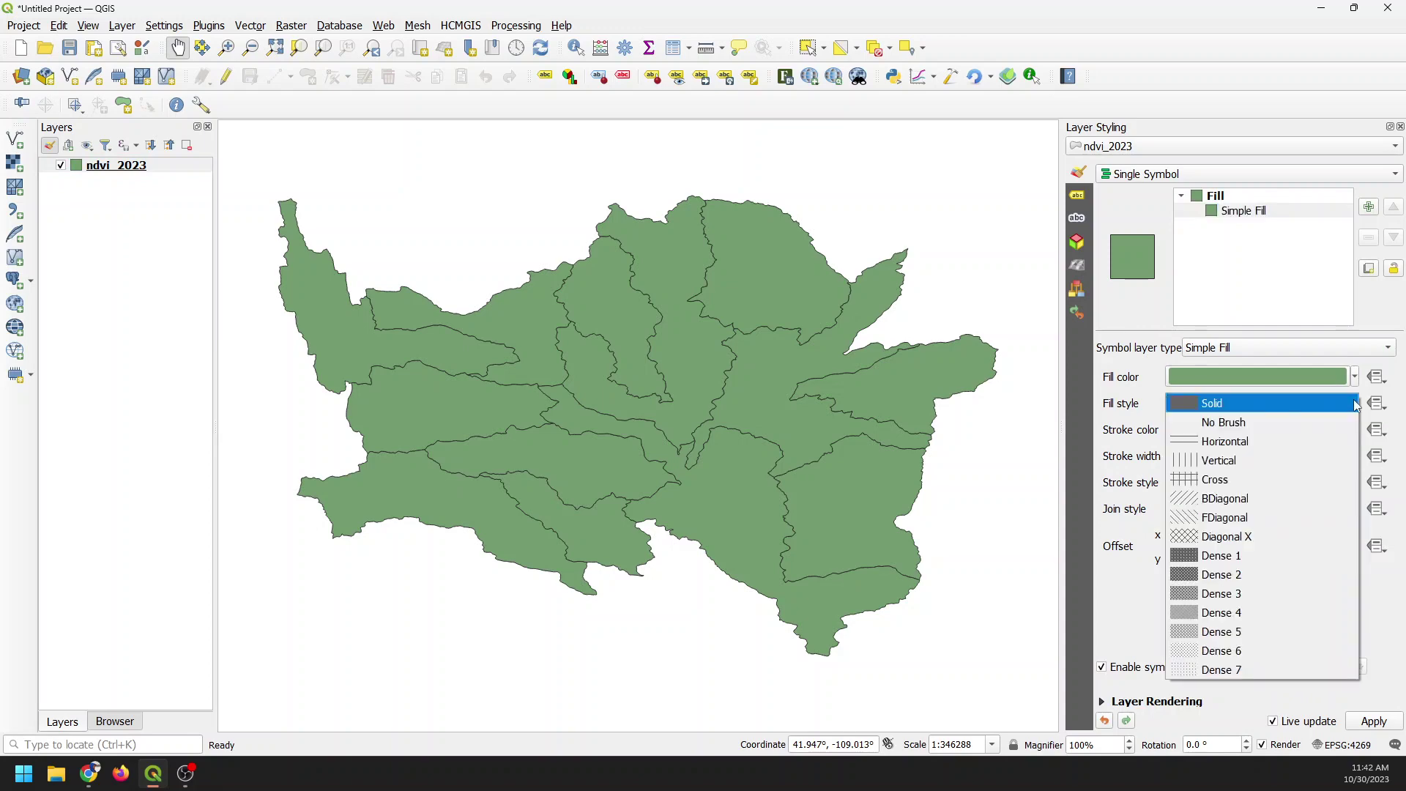
{"action": "left_click", "coordinate": [1262, 415]}
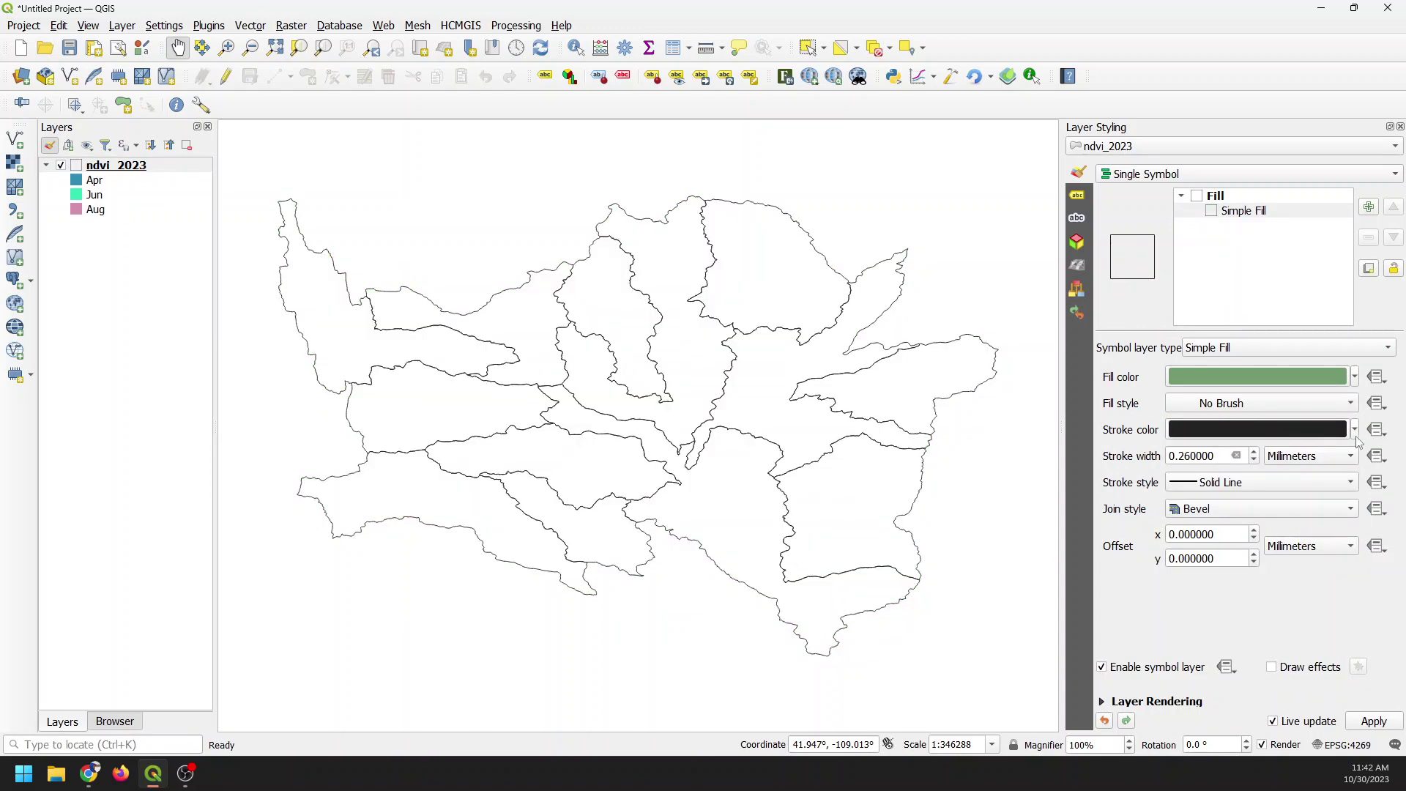
Step: Set the black polygon outline width to 2 points
{"action": "left_click", "coordinate": [1355, 432]}
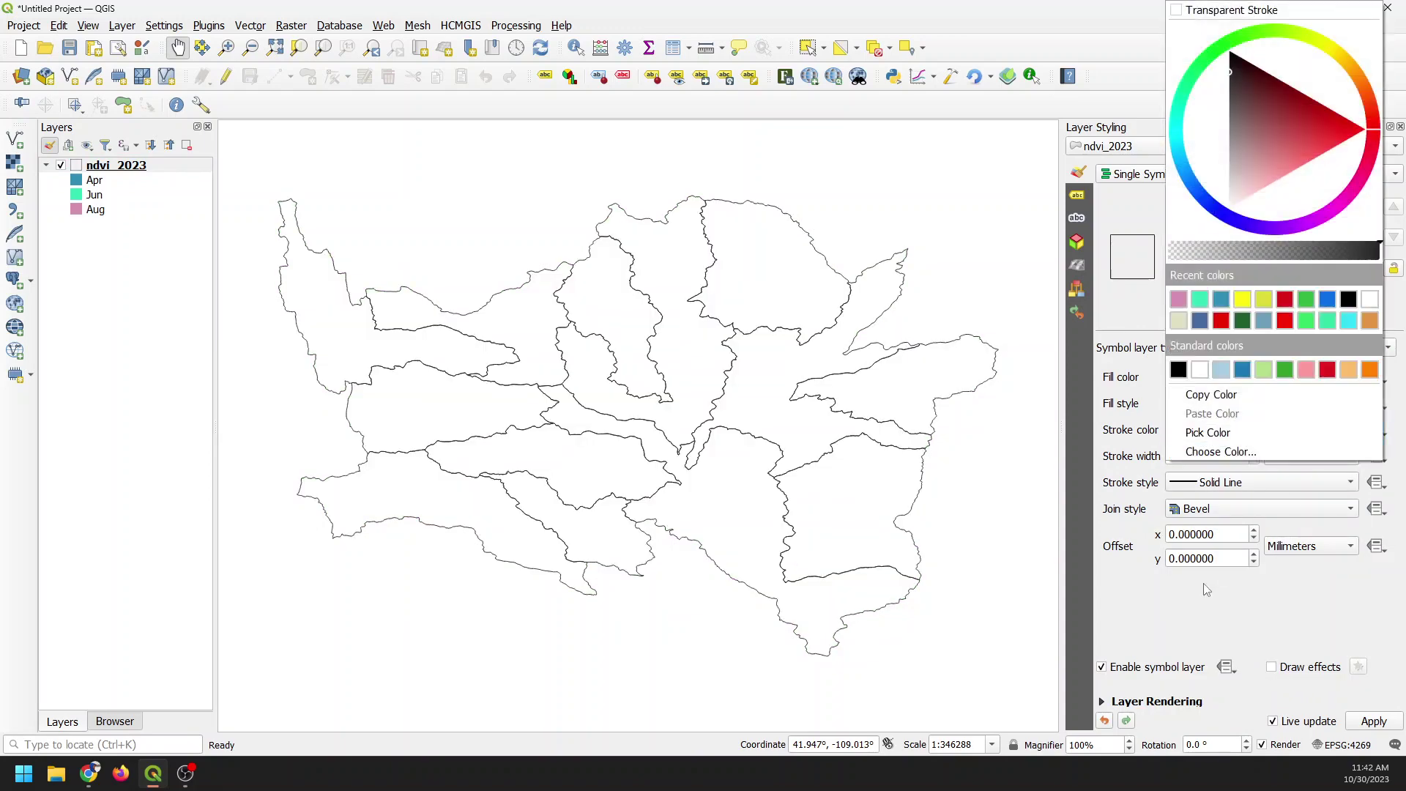
{"action": "left_click", "coordinate": [1144, 612]}
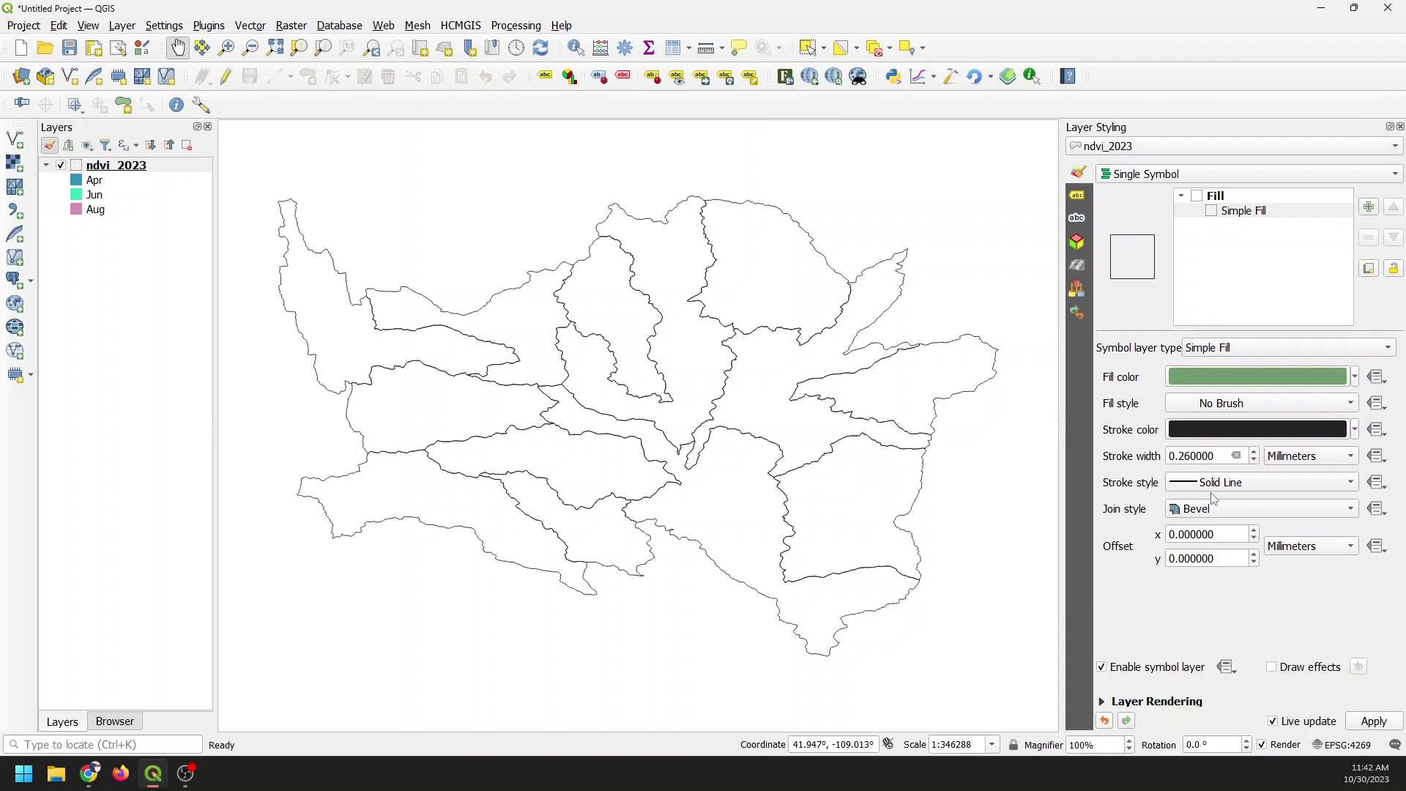
{"action": "left_click", "coordinate": [1298, 460]}
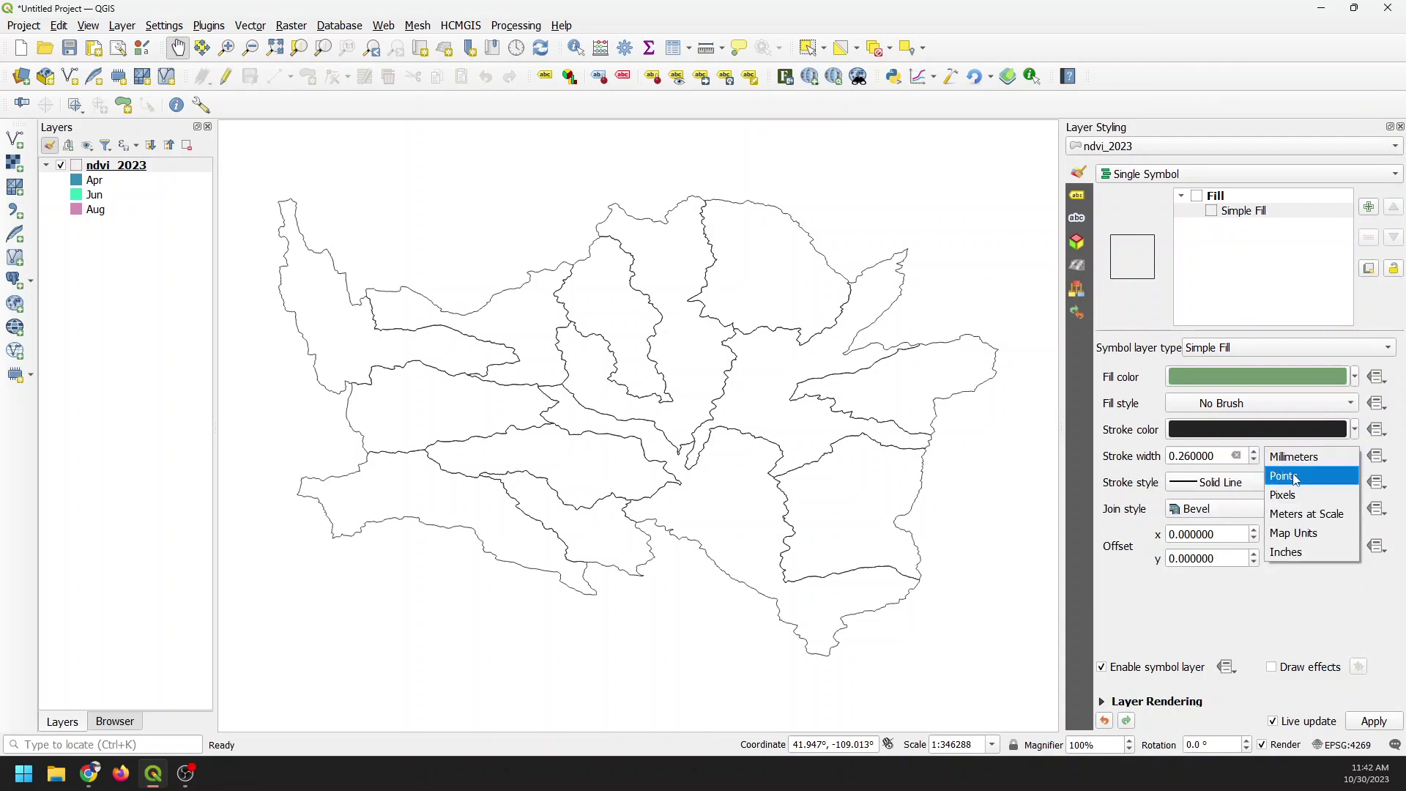
{"action": "left_click", "coordinate": [1295, 477]}
{"action": "left_click_drag", "start_coordinate": [1246, 457], "coordinate": [1140, 462]}
{"action": "type", "text": "2"}
{"action": "key", "text": "Return"}
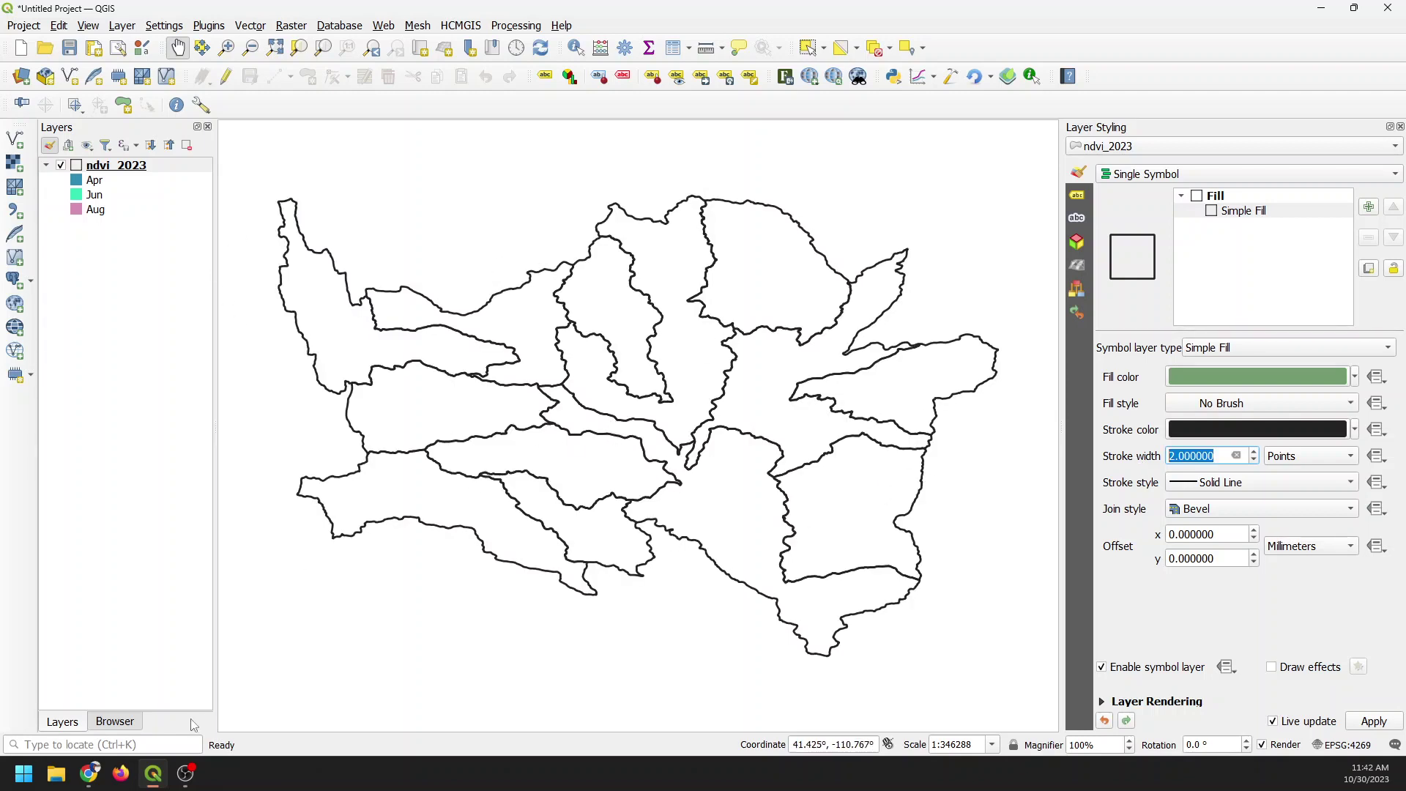
Step: Scale histogram bars by NDVI_20230817_mean with maximum 0.176561 found automatically, and apply
{"action": "double_click", "coordinate": [95, 168]}
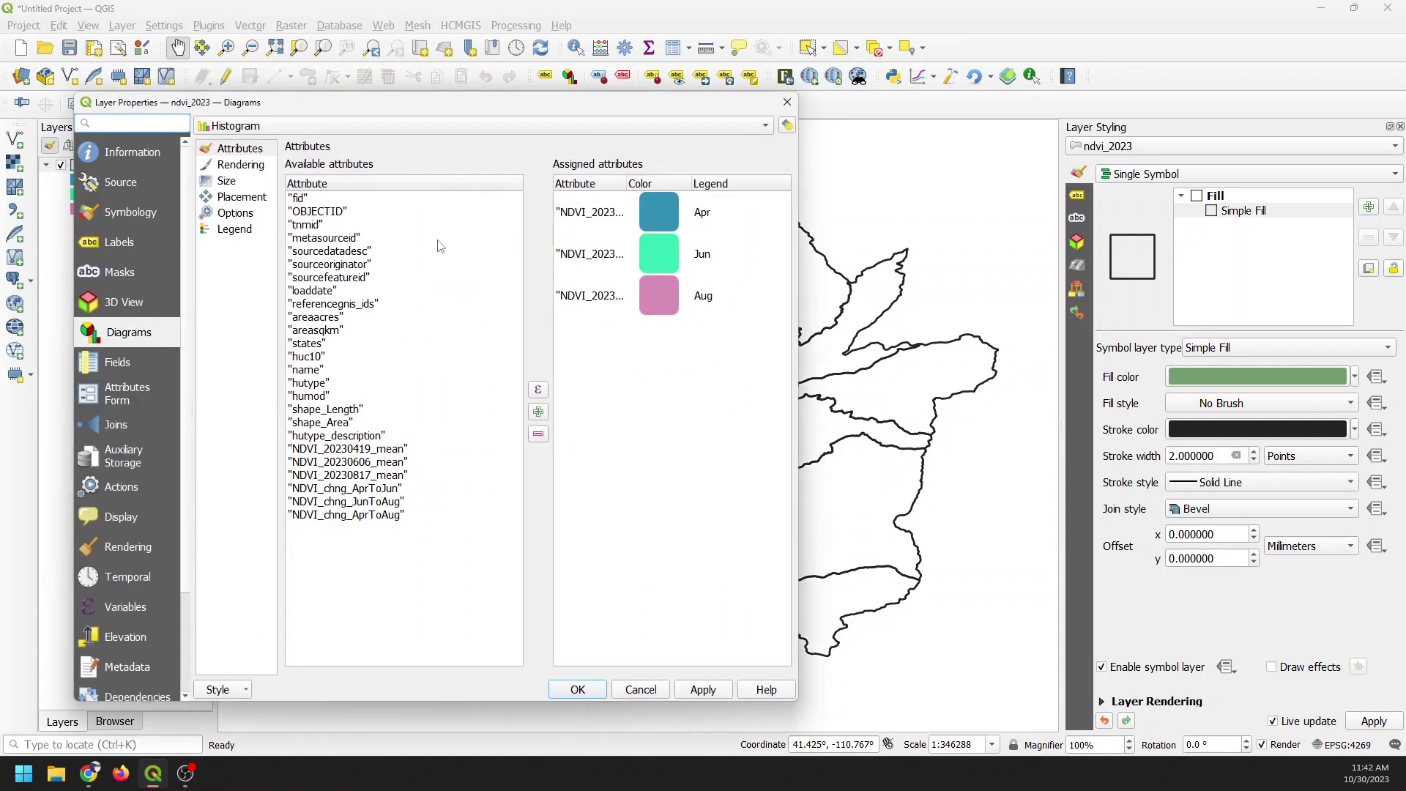
{"action": "left_click", "coordinate": [241, 166]}
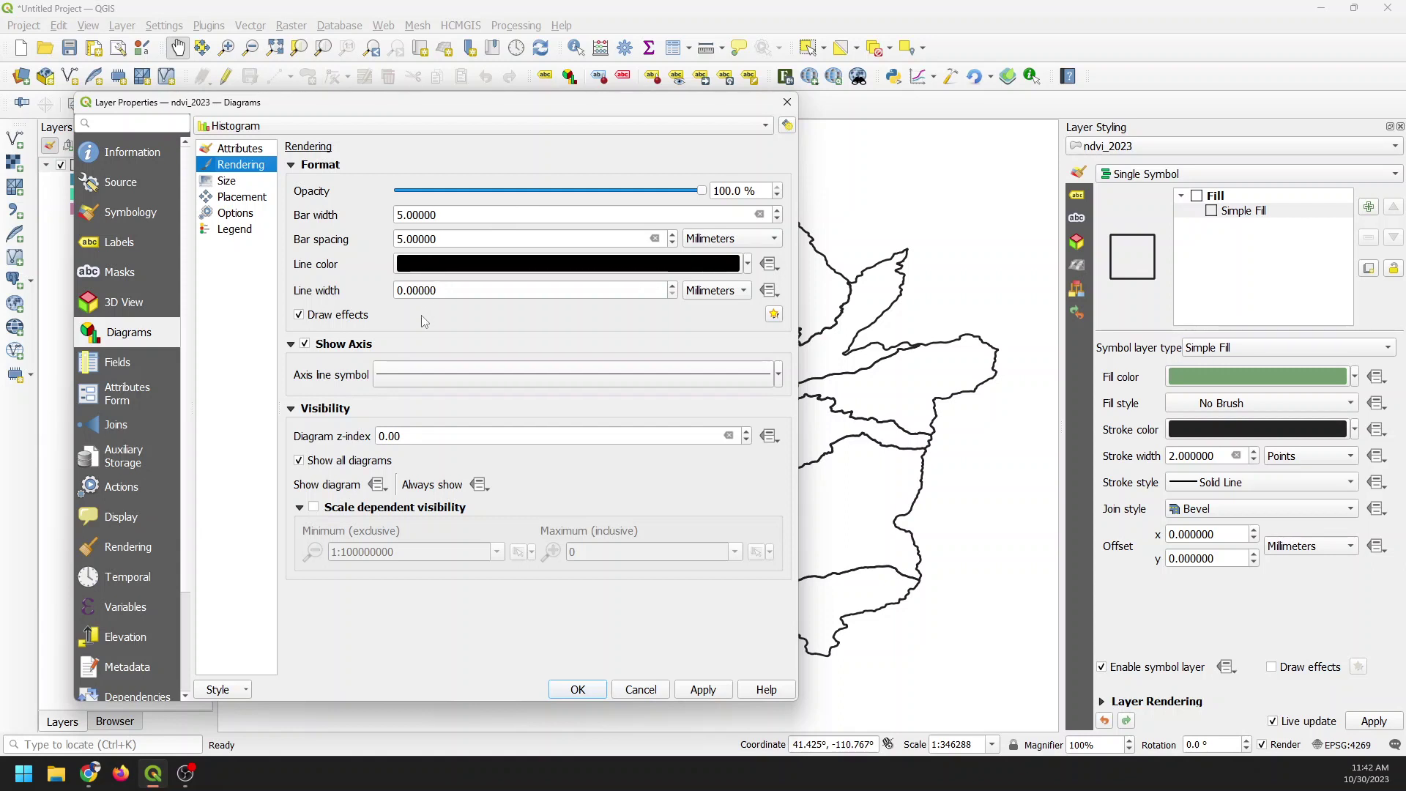
{"action": "left_click", "coordinate": [229, 183]}
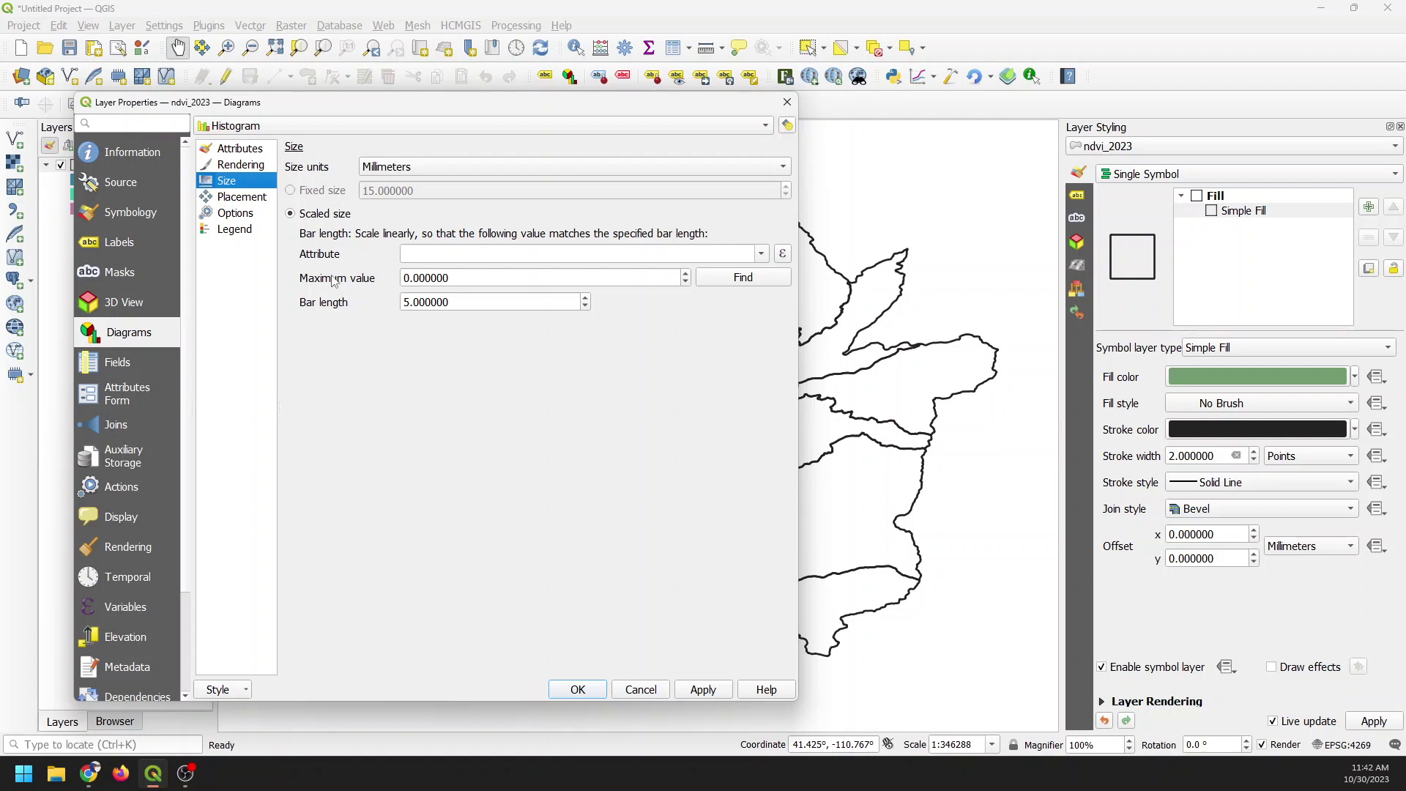
{"action": "left_click", "coordinate": [762, 254]}
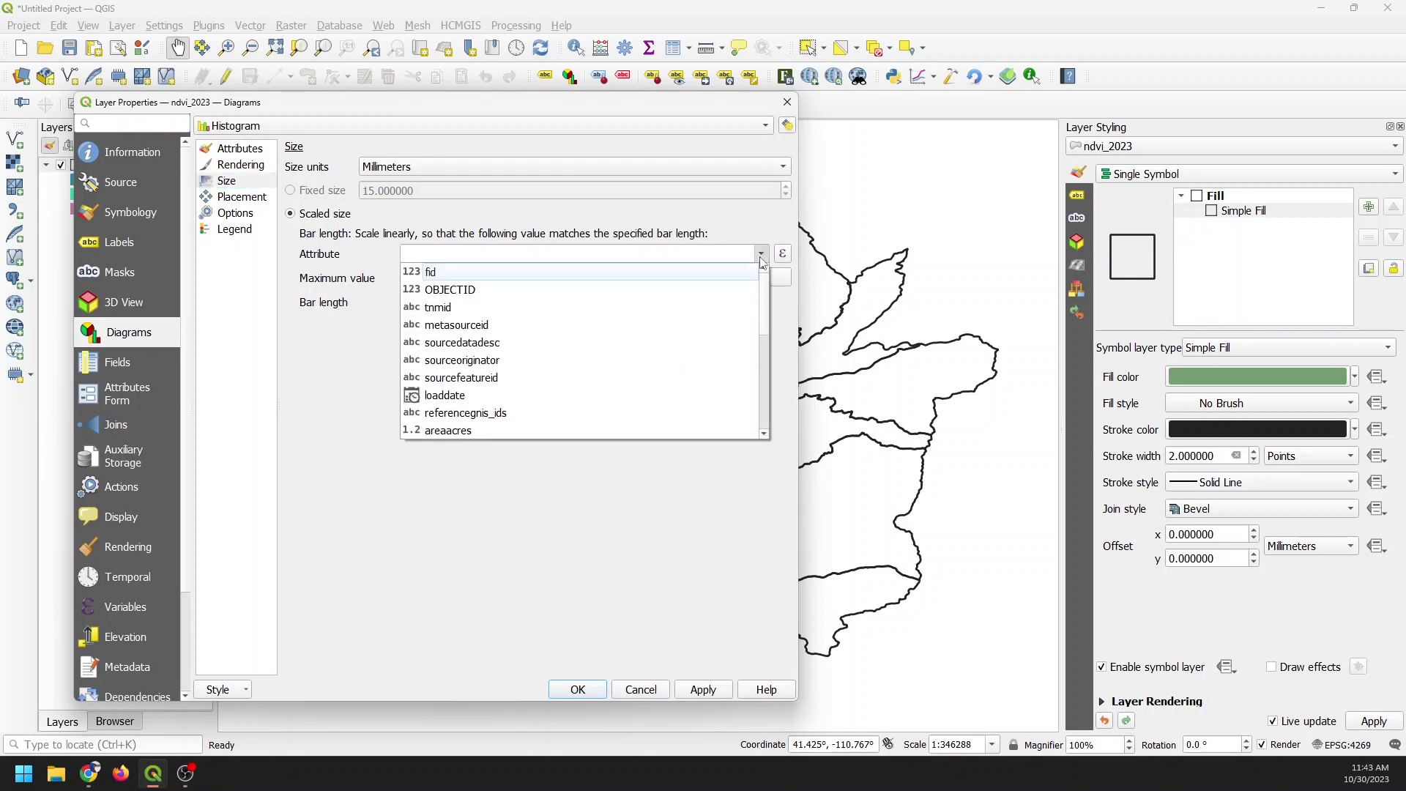
{"action": "scroll", "coordinate": [688, 322], "scroll_direction": "down", "scroll_amount": 5}
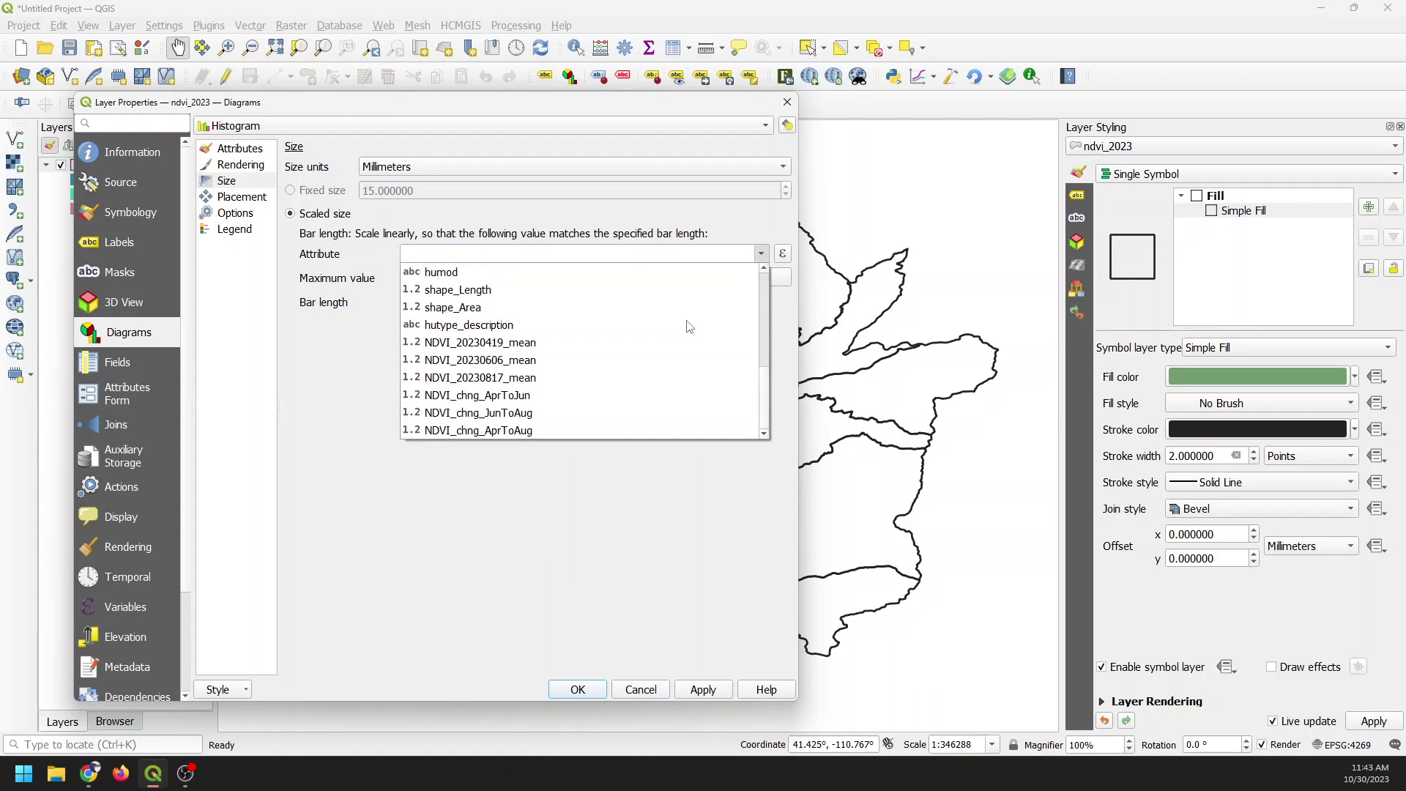
{"action": "left_click", "coordinate": [528, 379]}
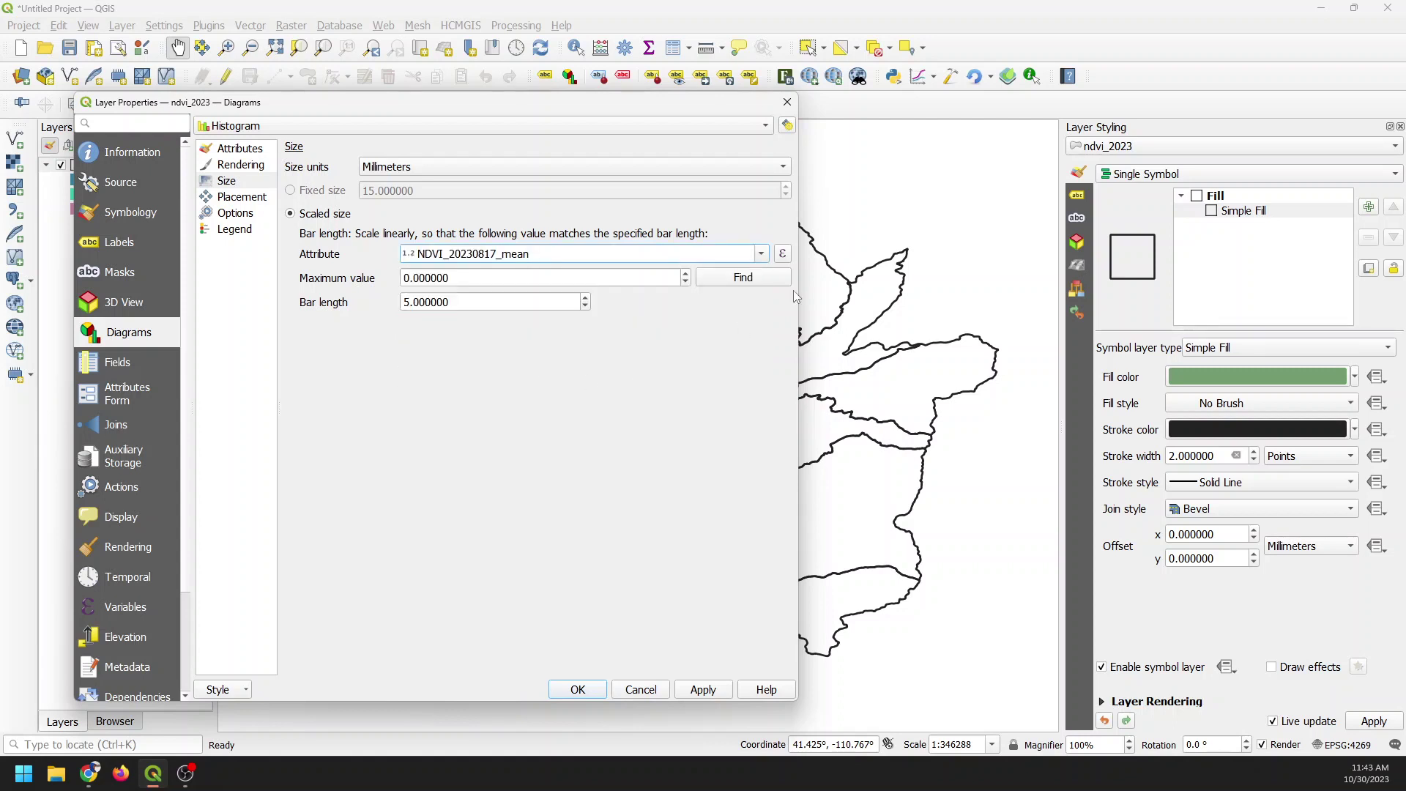
{"action": "left_click", "coordinate": [729, 283]}
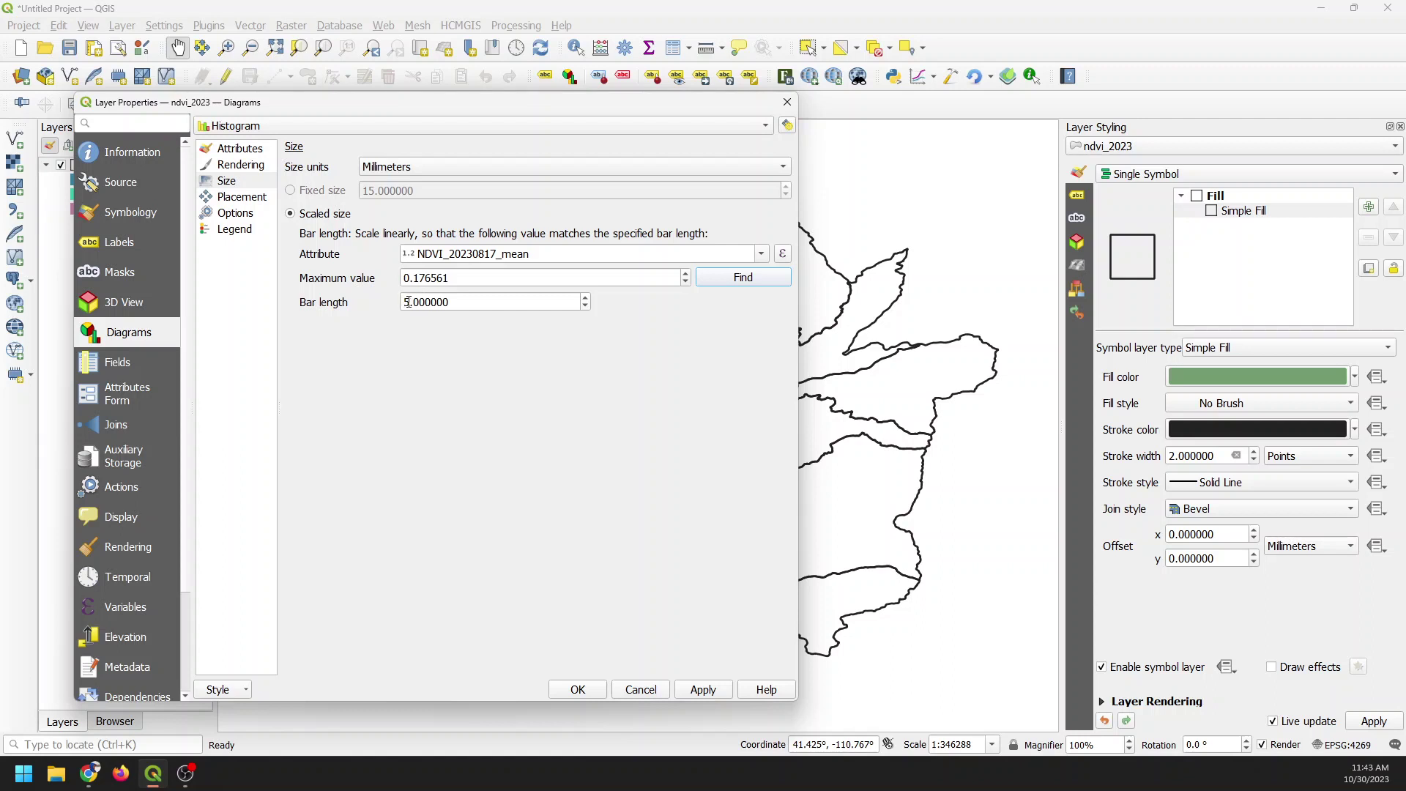
{"action": "left_click", "coordinate": [714, 691]}
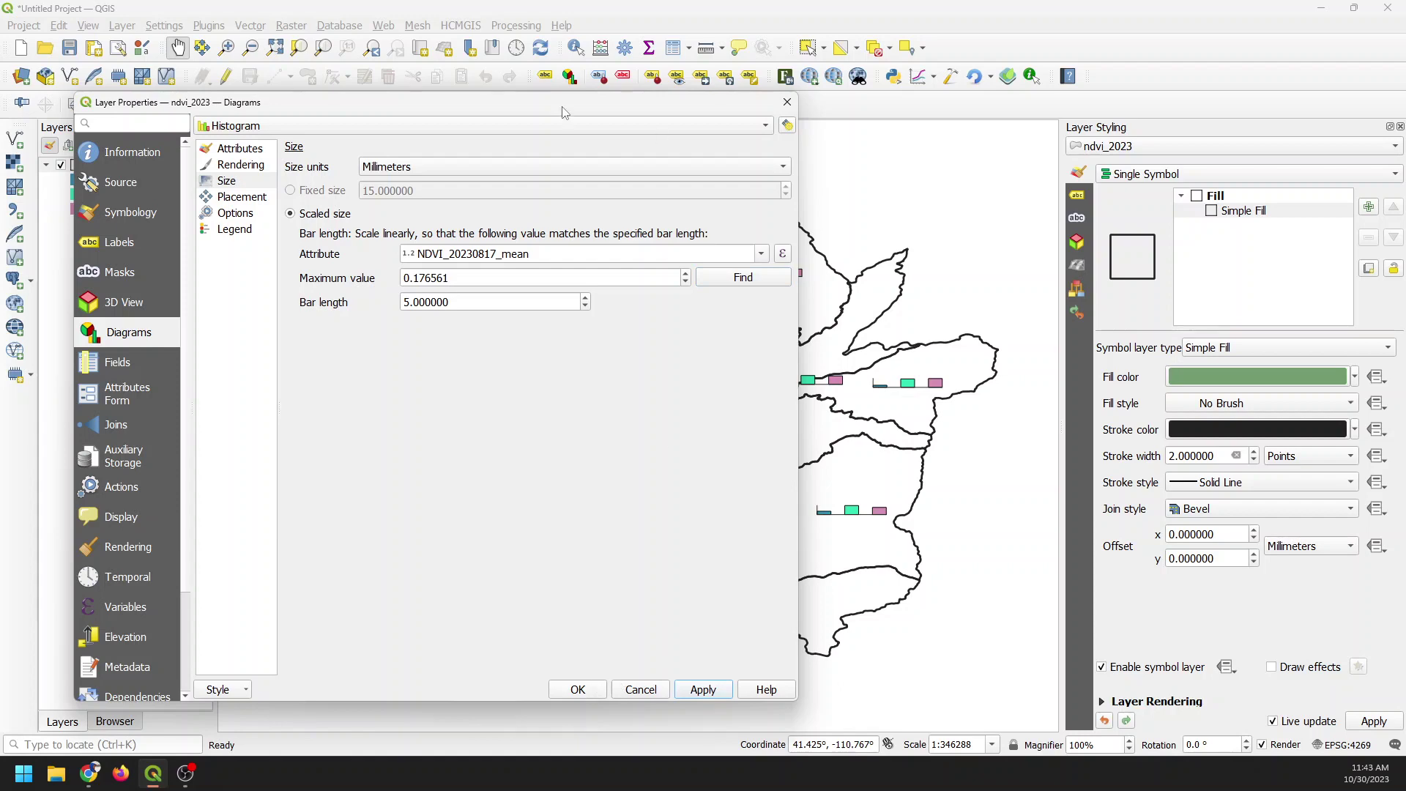
{"action": "left_click", "coordinate": [583, 690]}
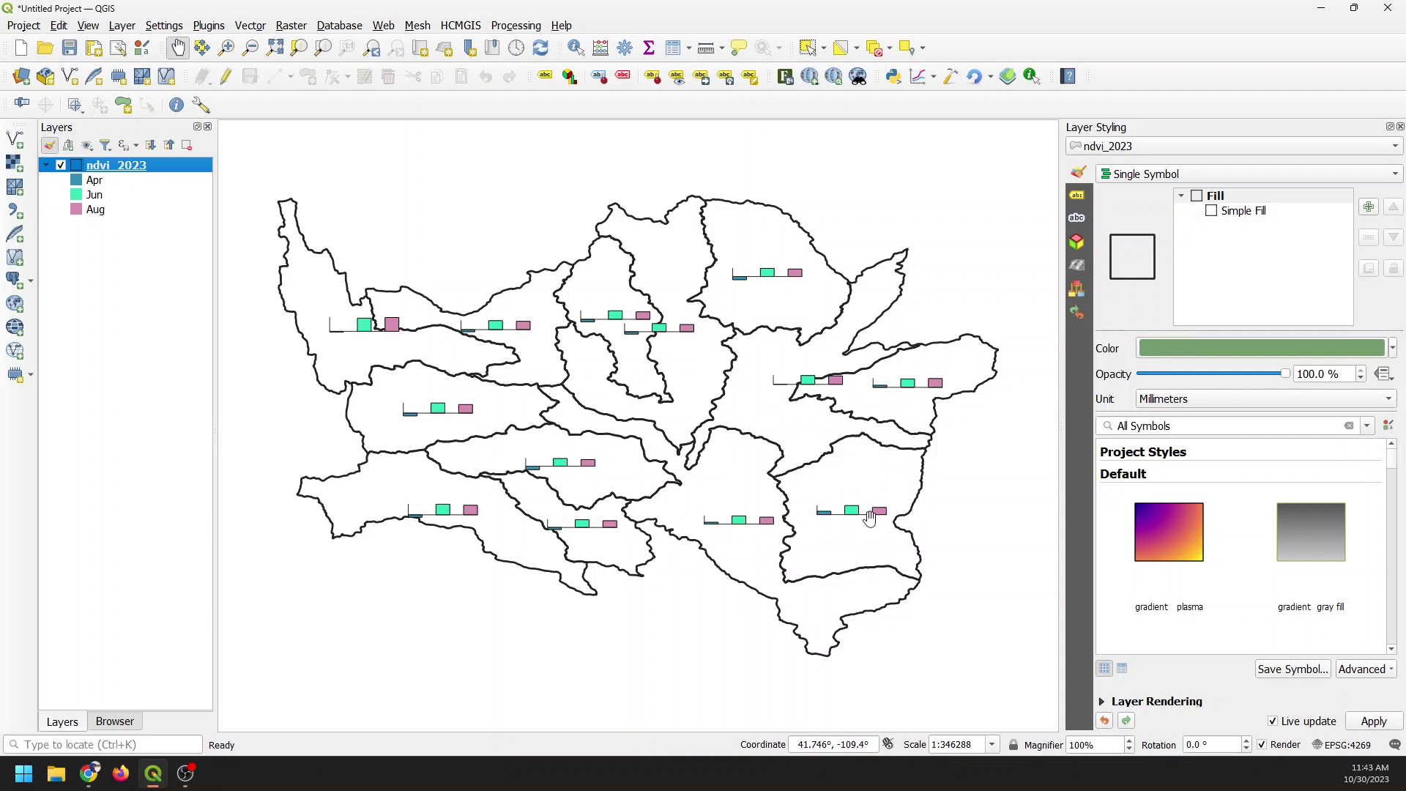
Step: Change the histogram bar length and set bar spacing to 2, then close properties
{"action": "double_click", "coordinate": [121, 172]}
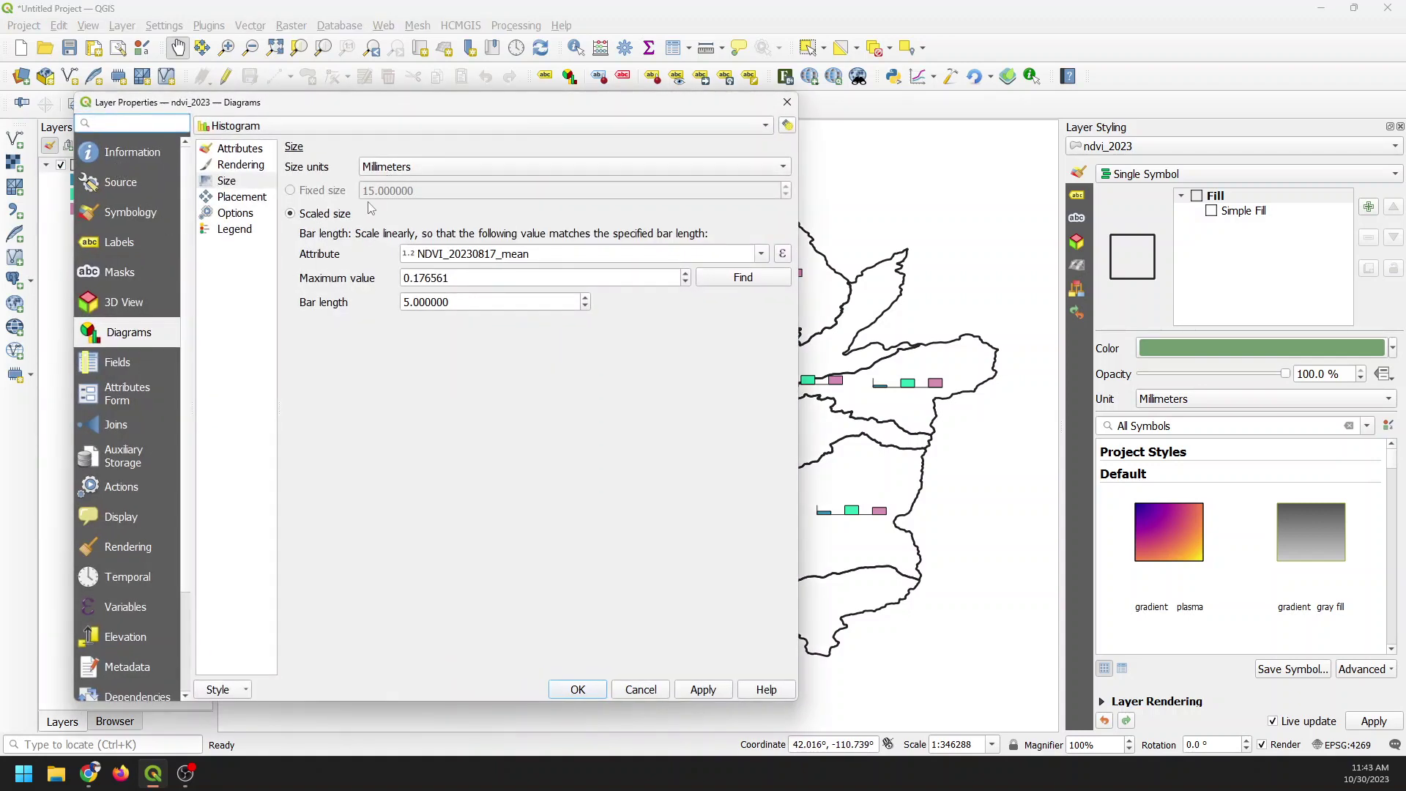
{"action": "left_click", "coordinate": [409, 303]}
{"action": "key", "text": "BackSpace"}
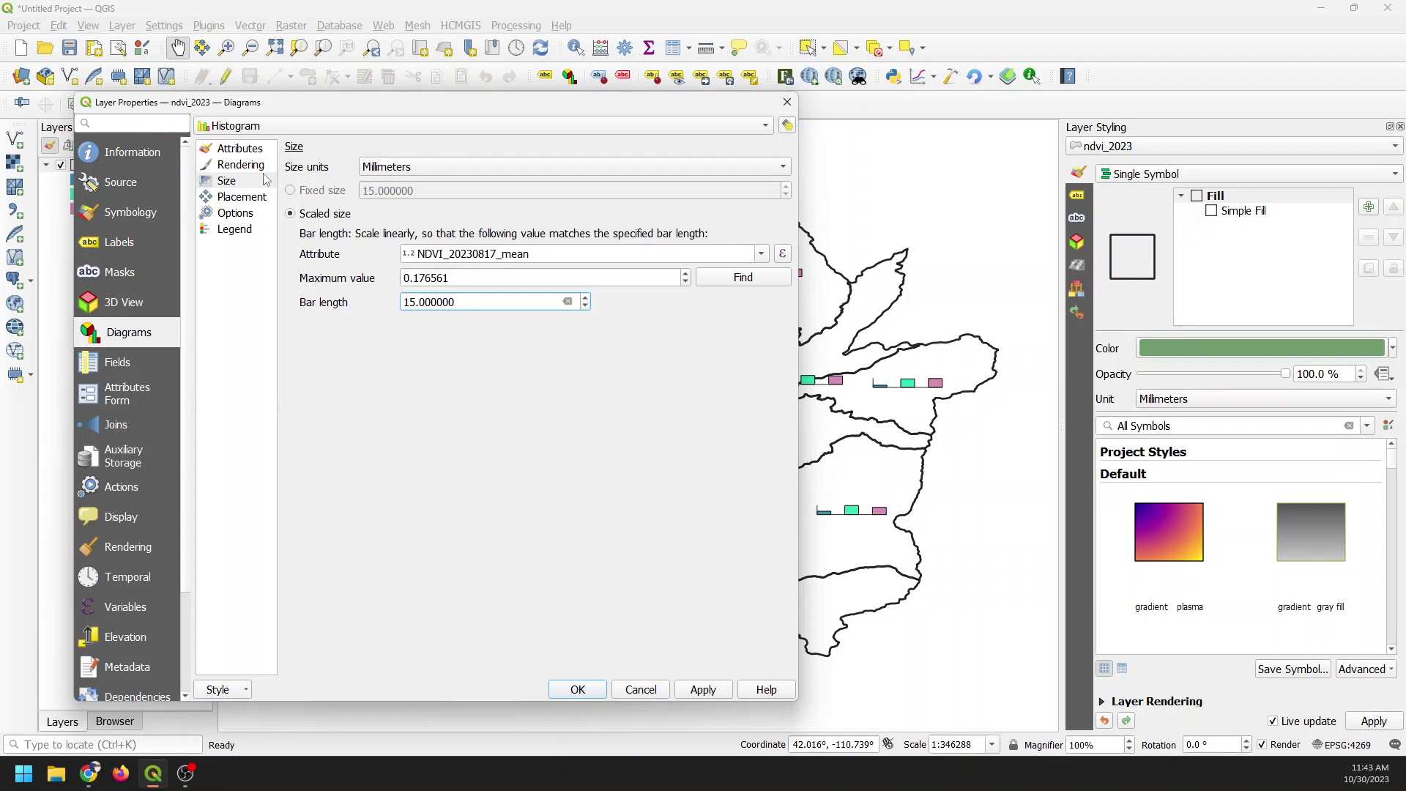
{"action": "left_click", "coordinate": [253, 167]}
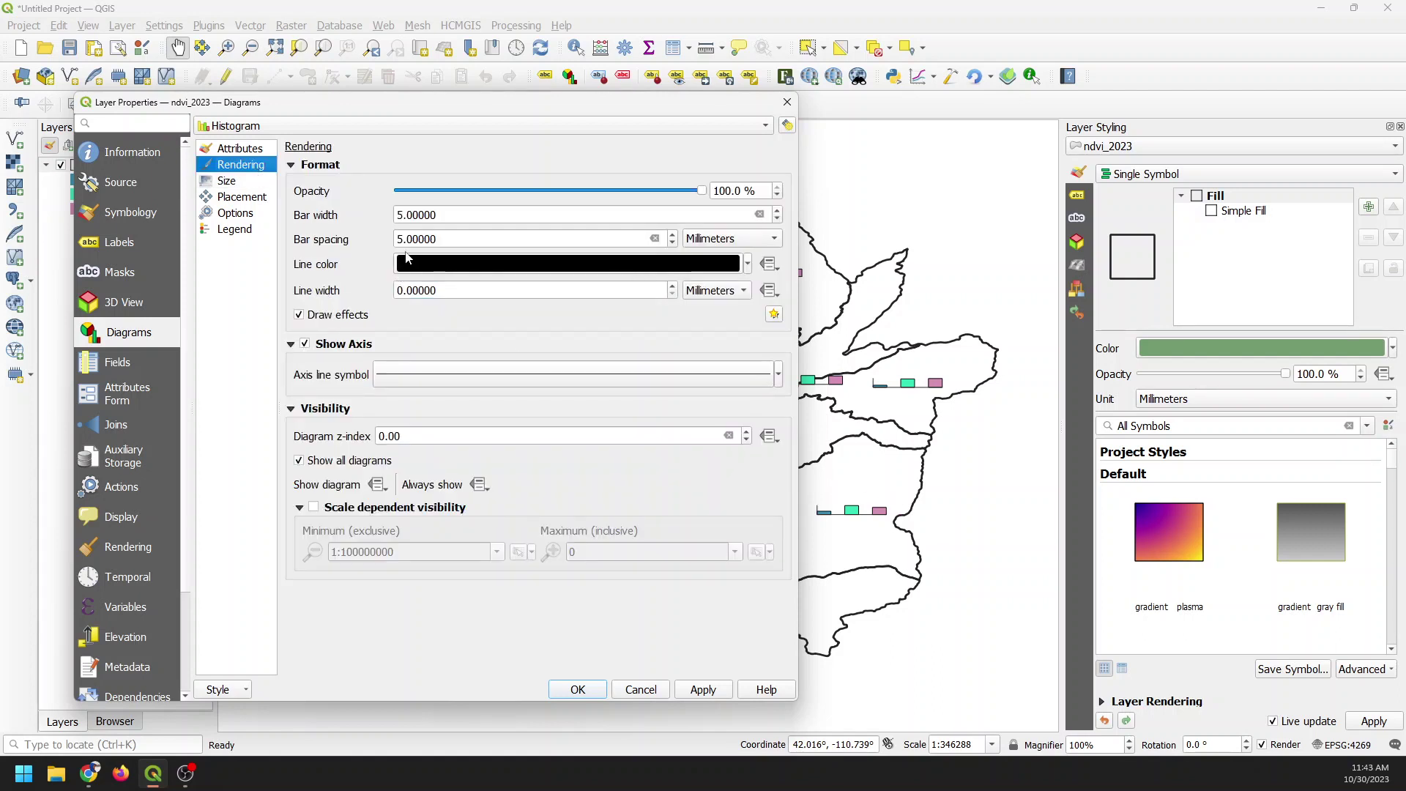
{"action": "left_click", "coordinate": [404, 238]}
{"action": "key", "text": "BackSpace"}
{"action": "type", "text": "2"}
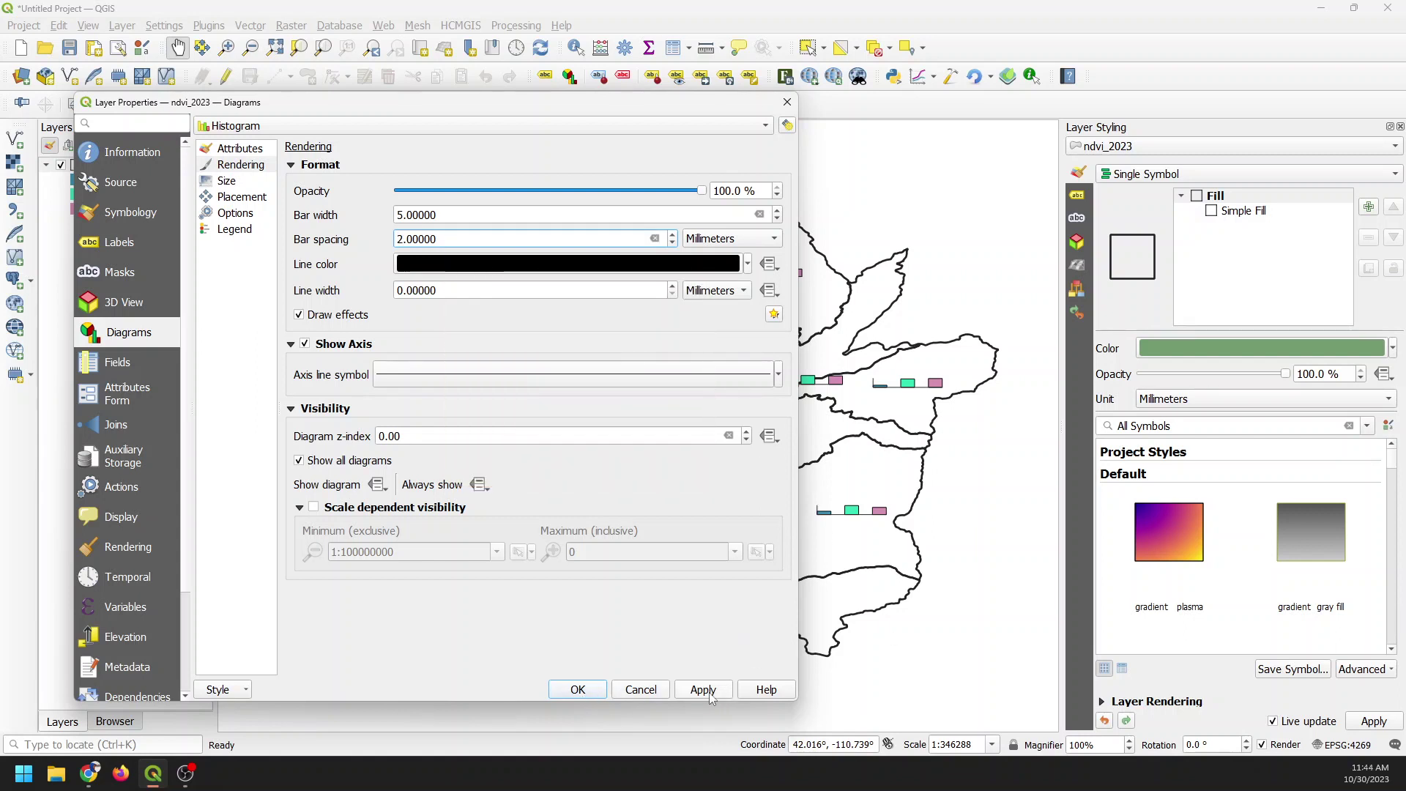
{"action": "left_click", "coordinate": [578, 689]}
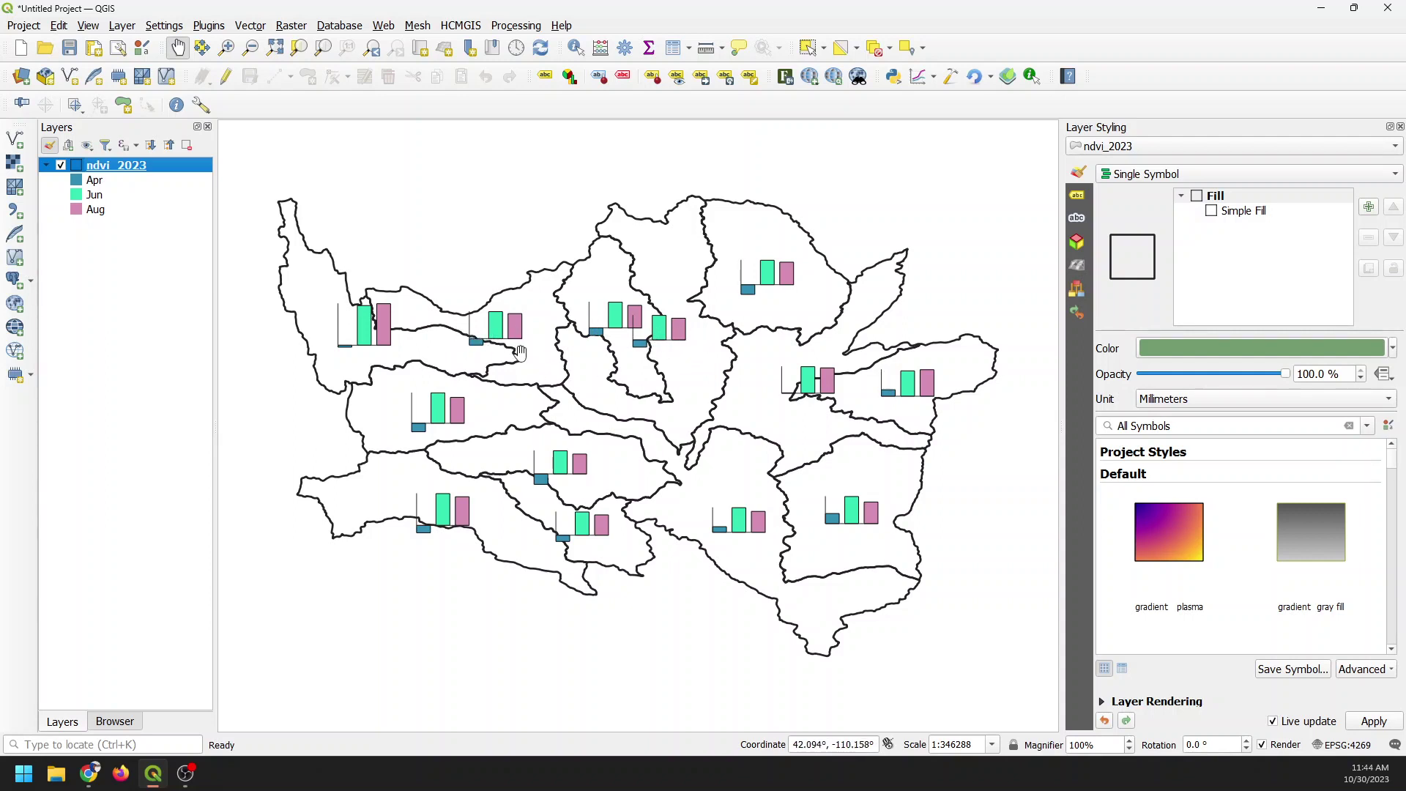
Step: Set the ndvi_2023 diagram placement to Inside Polygon and apply it
{"action": "double_click", "coordinate": [130, 167]}
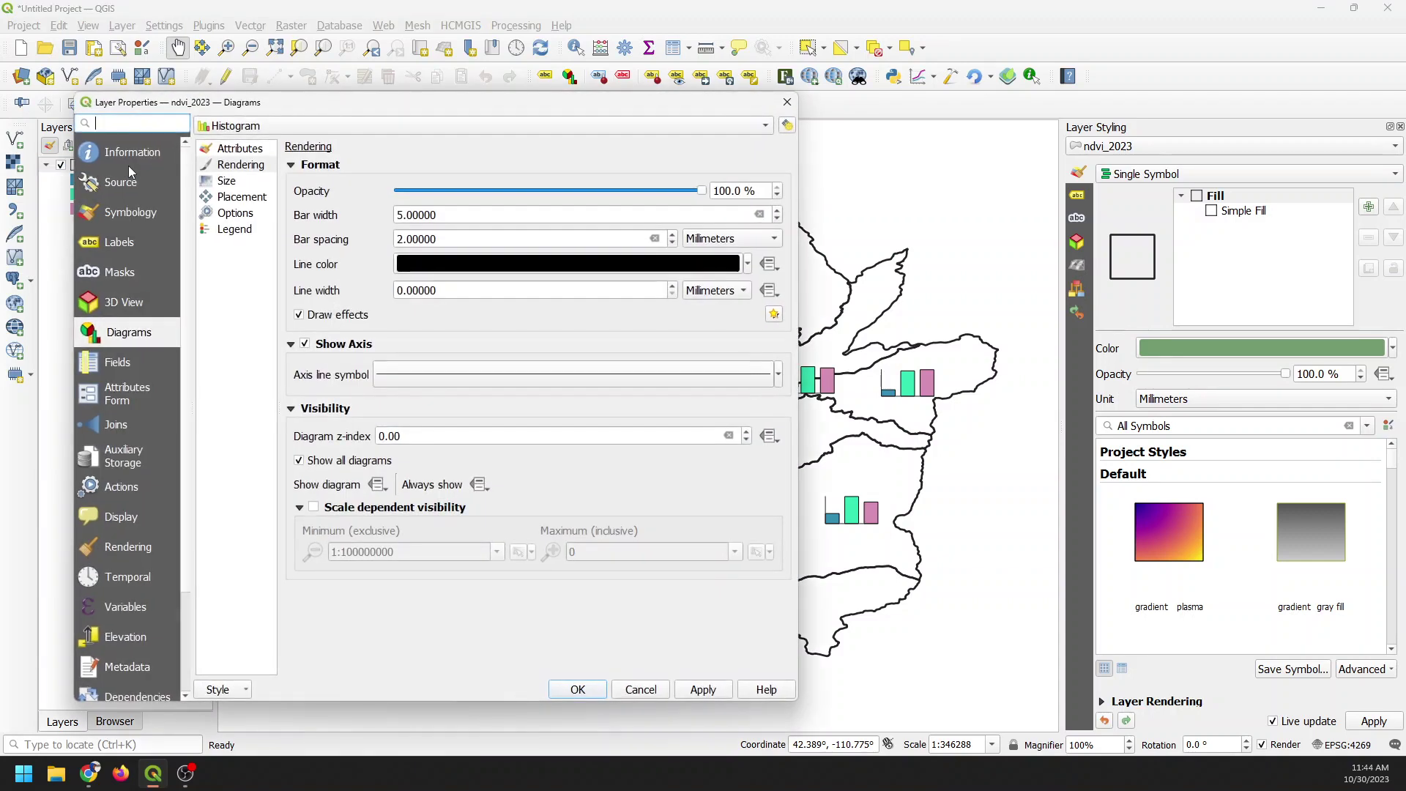
{"action": "left_click", "coordinate": [242, 199]}
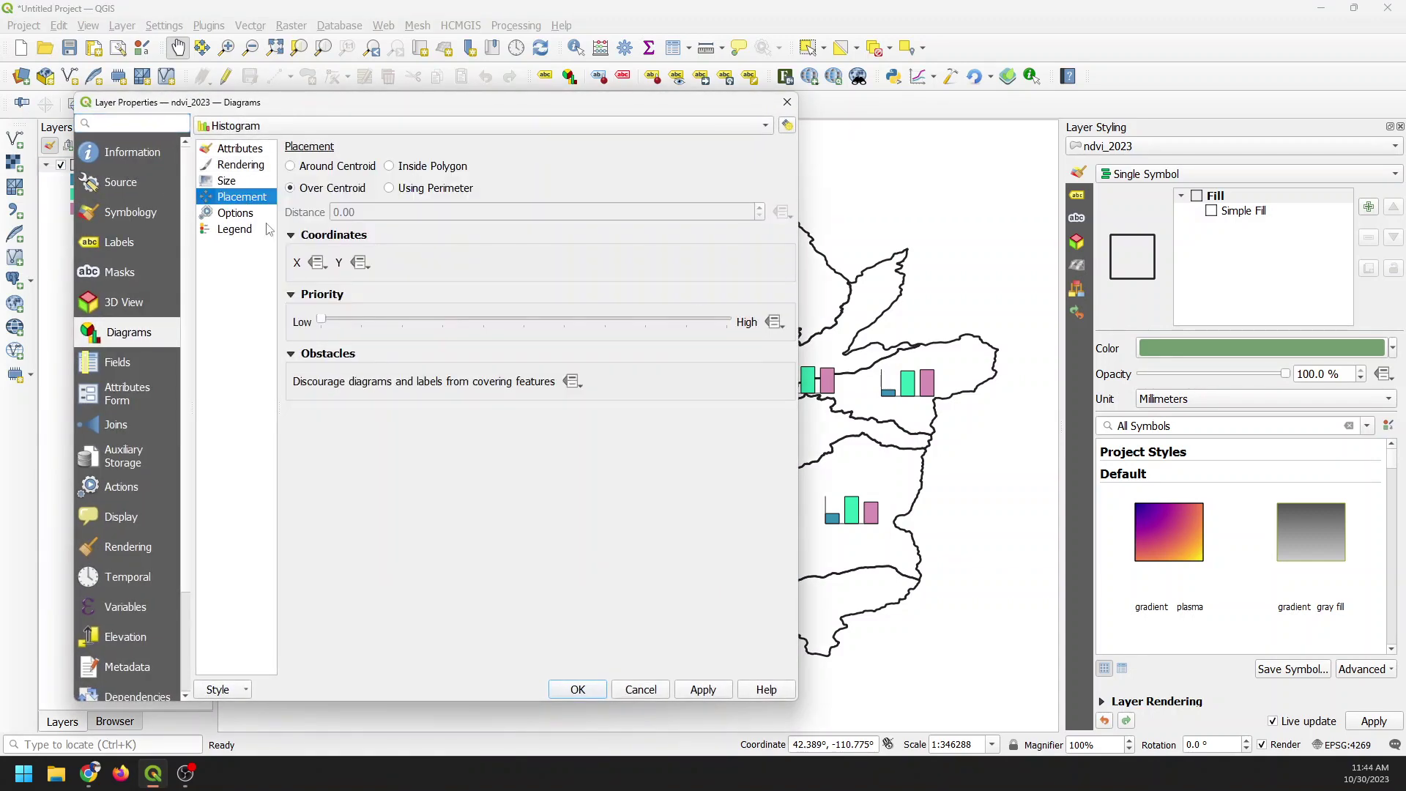
{"action": "left_click", "coordinate": [390, 167]}
{"action": "left_click", "coordinate": [720, 690]}
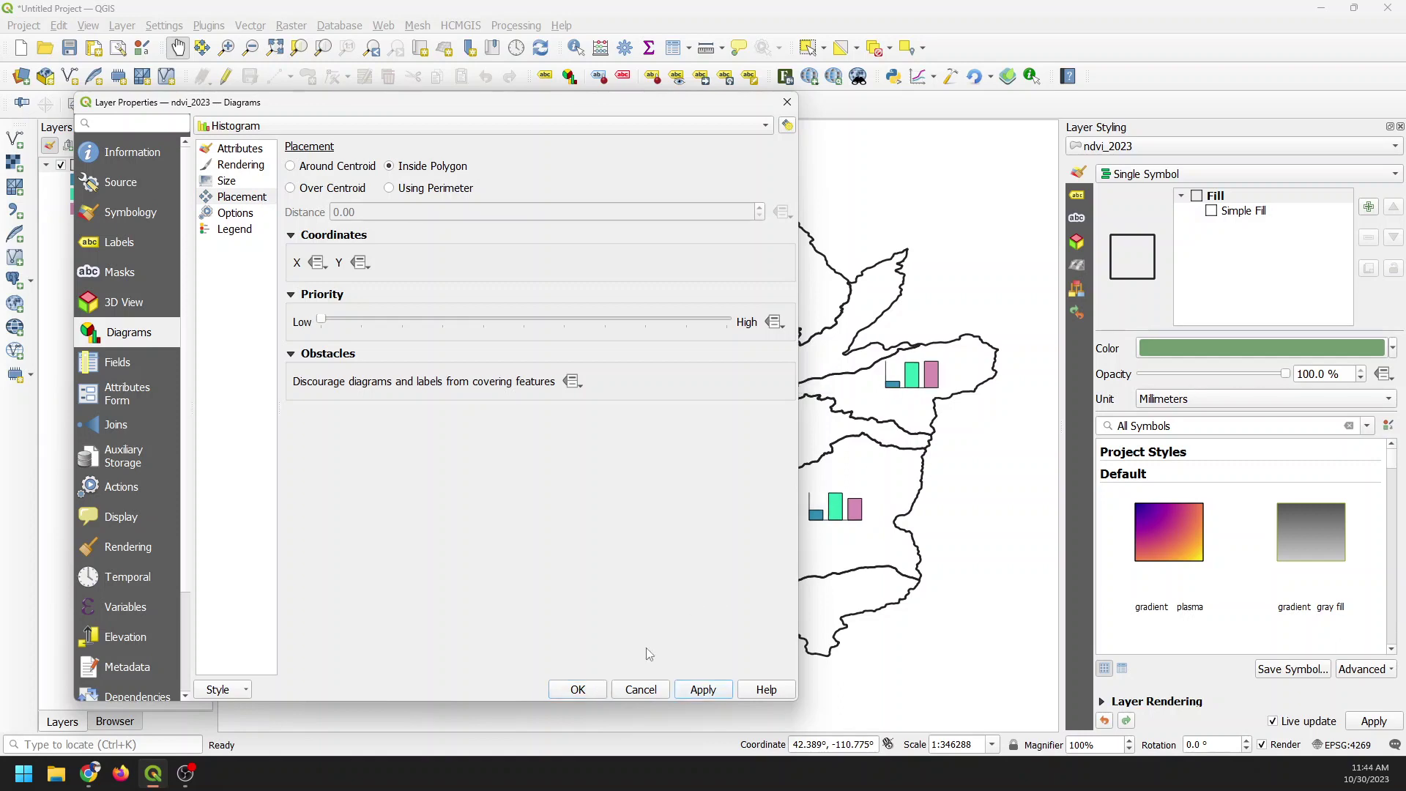
{"action": "left_click", "coordinate": [577, 690]}
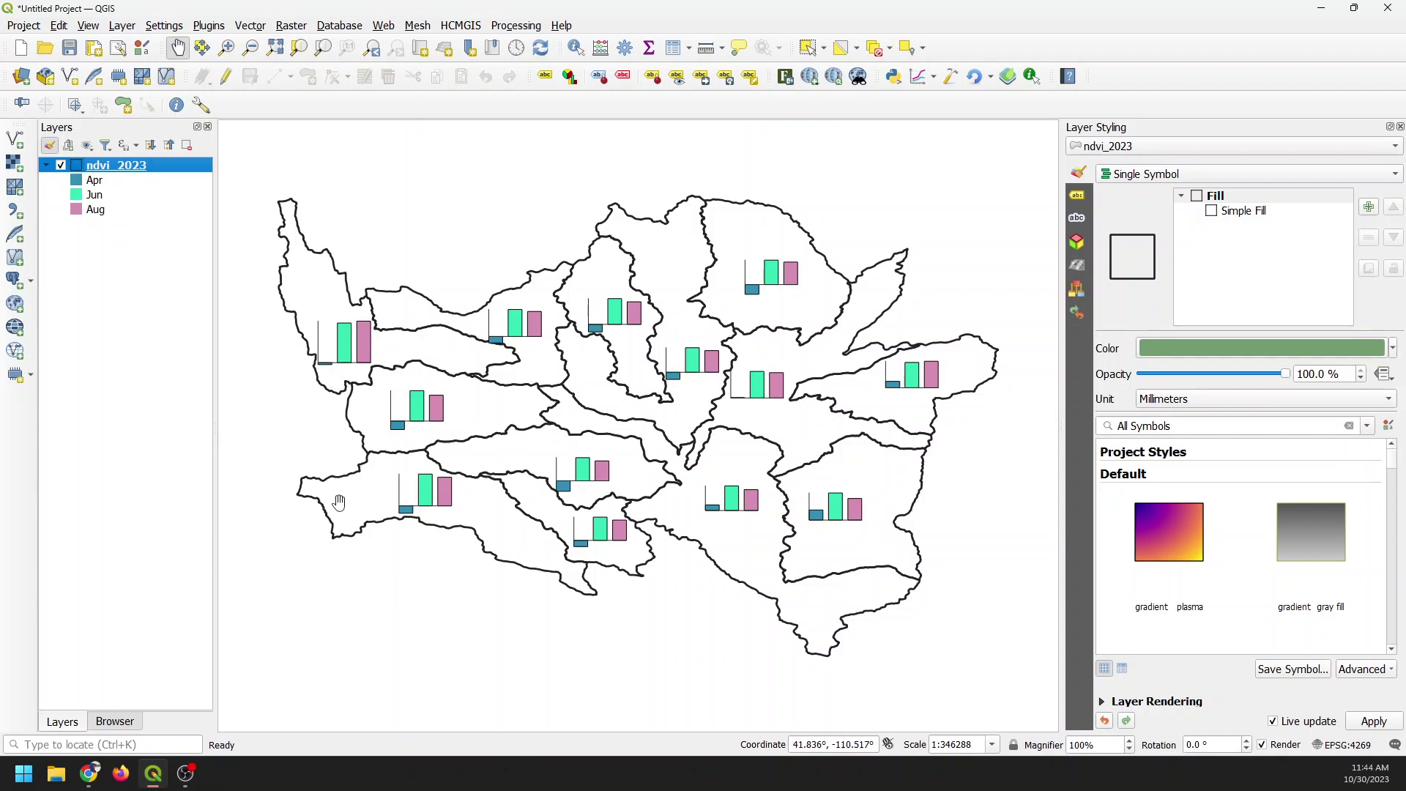
Step: Set the histogram bar orientation to Down and apply it to the map
{"action": "double_click", "coordinate": [120, 167]}
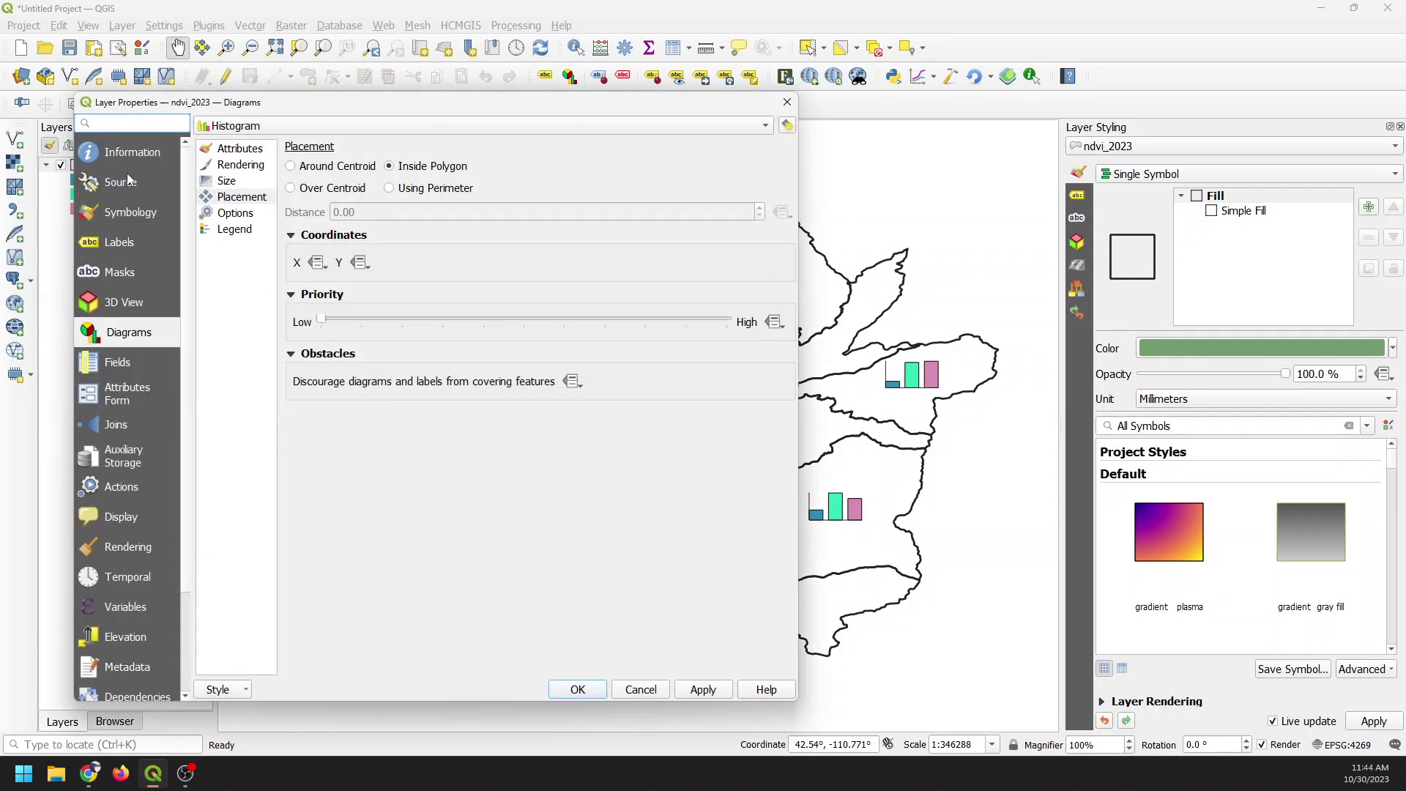
{"action": "left_click", "coordinate": [240, 167]}
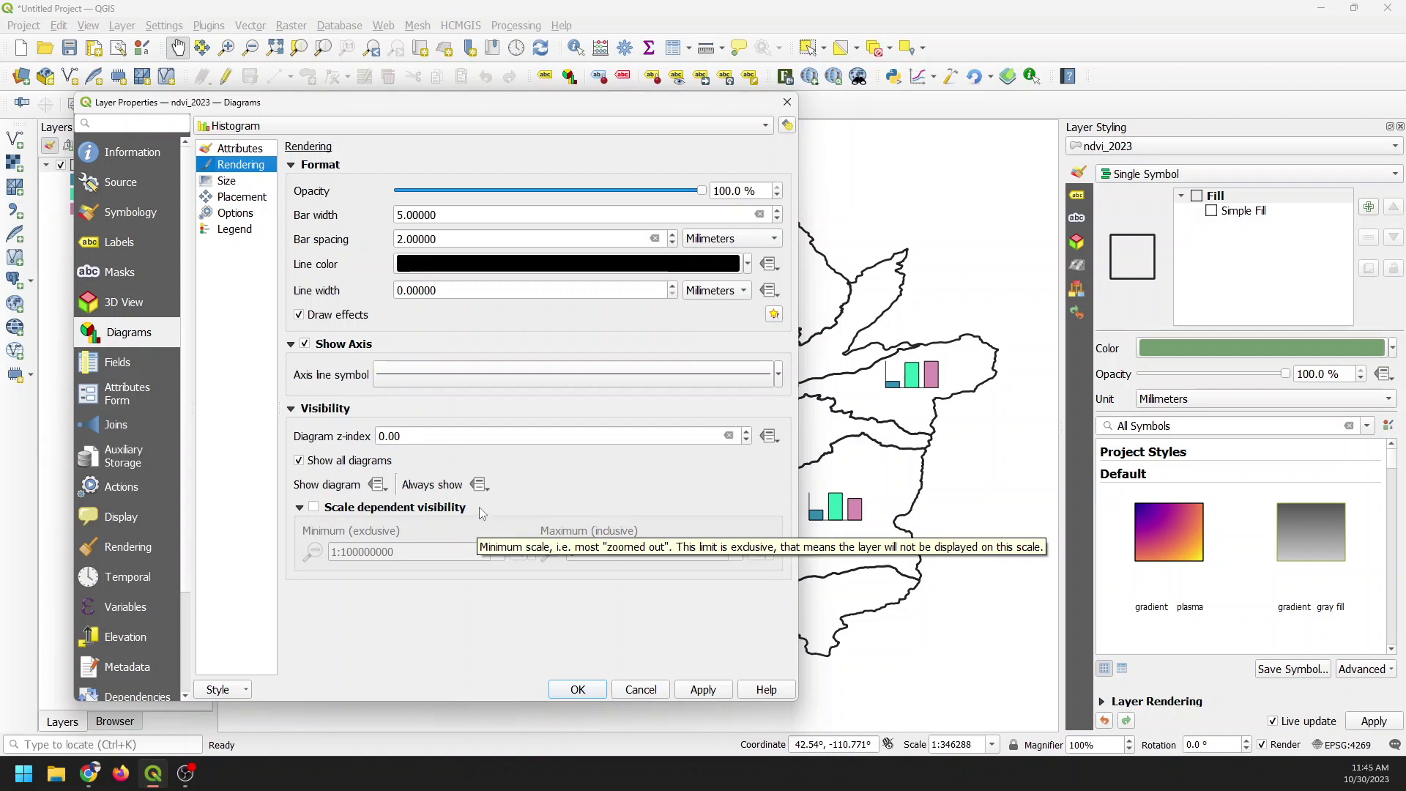
{"action": "left_click", "coordinate": [227, 181]}
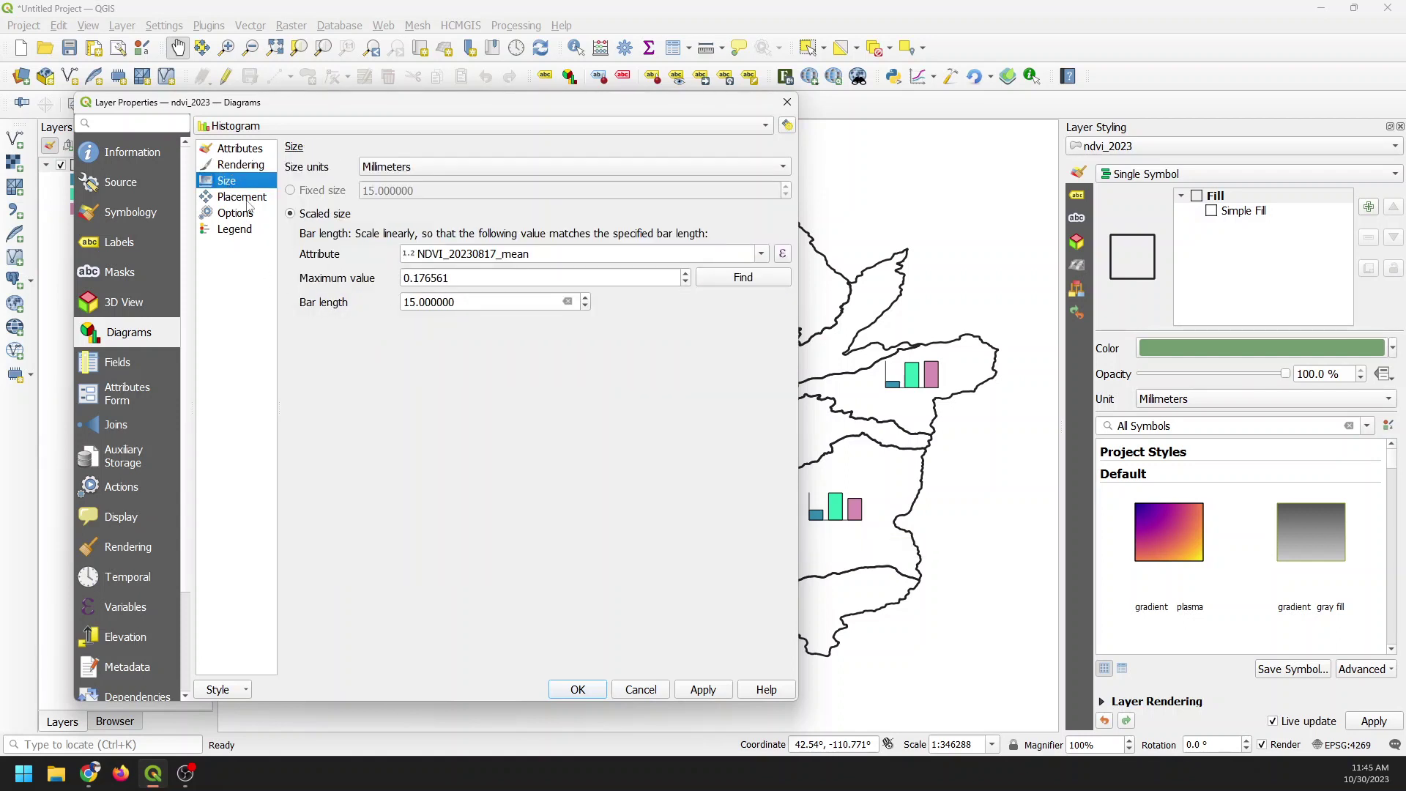
{"action": "left_click", "coordinate": [248, 199]}
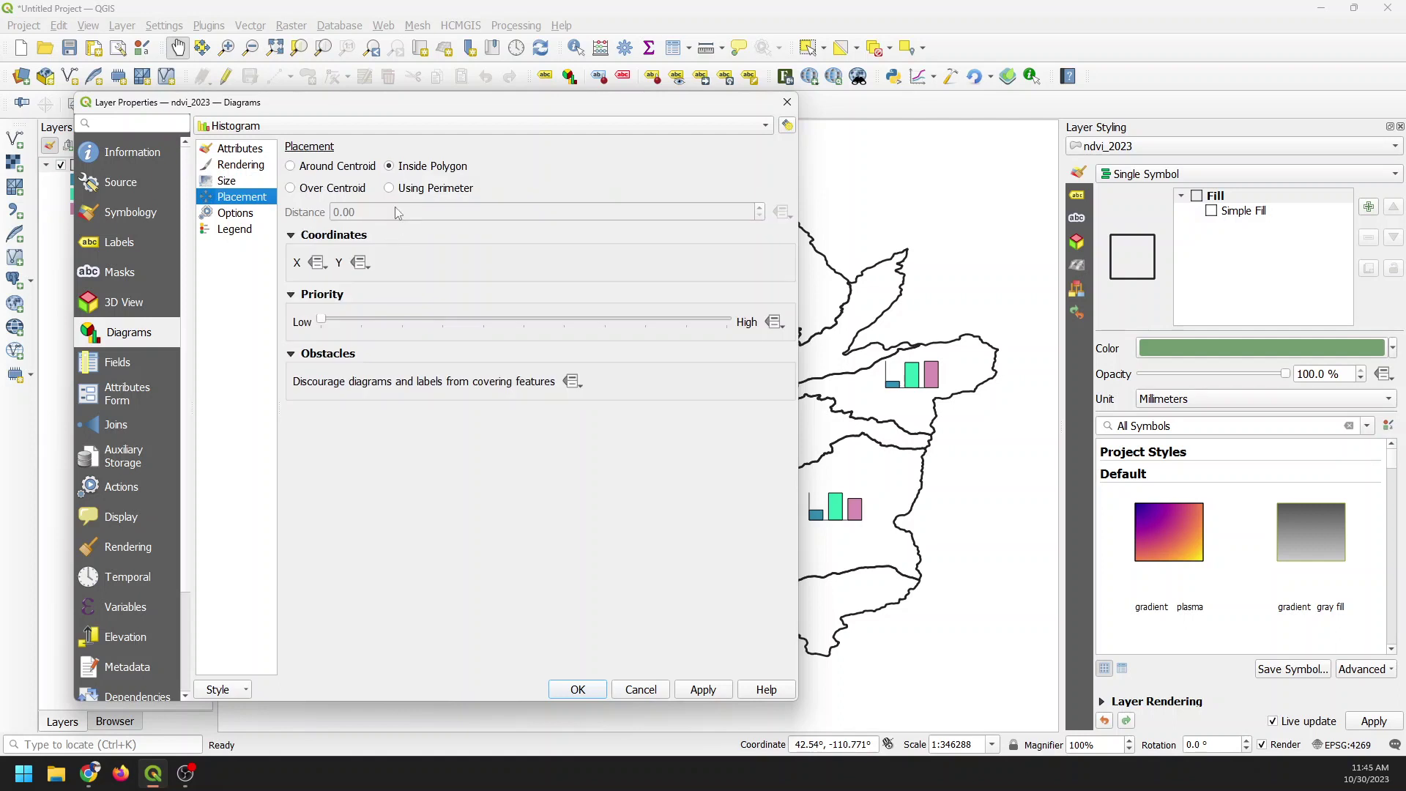
{"action": "left_click", "coordinate": [245, 214]}
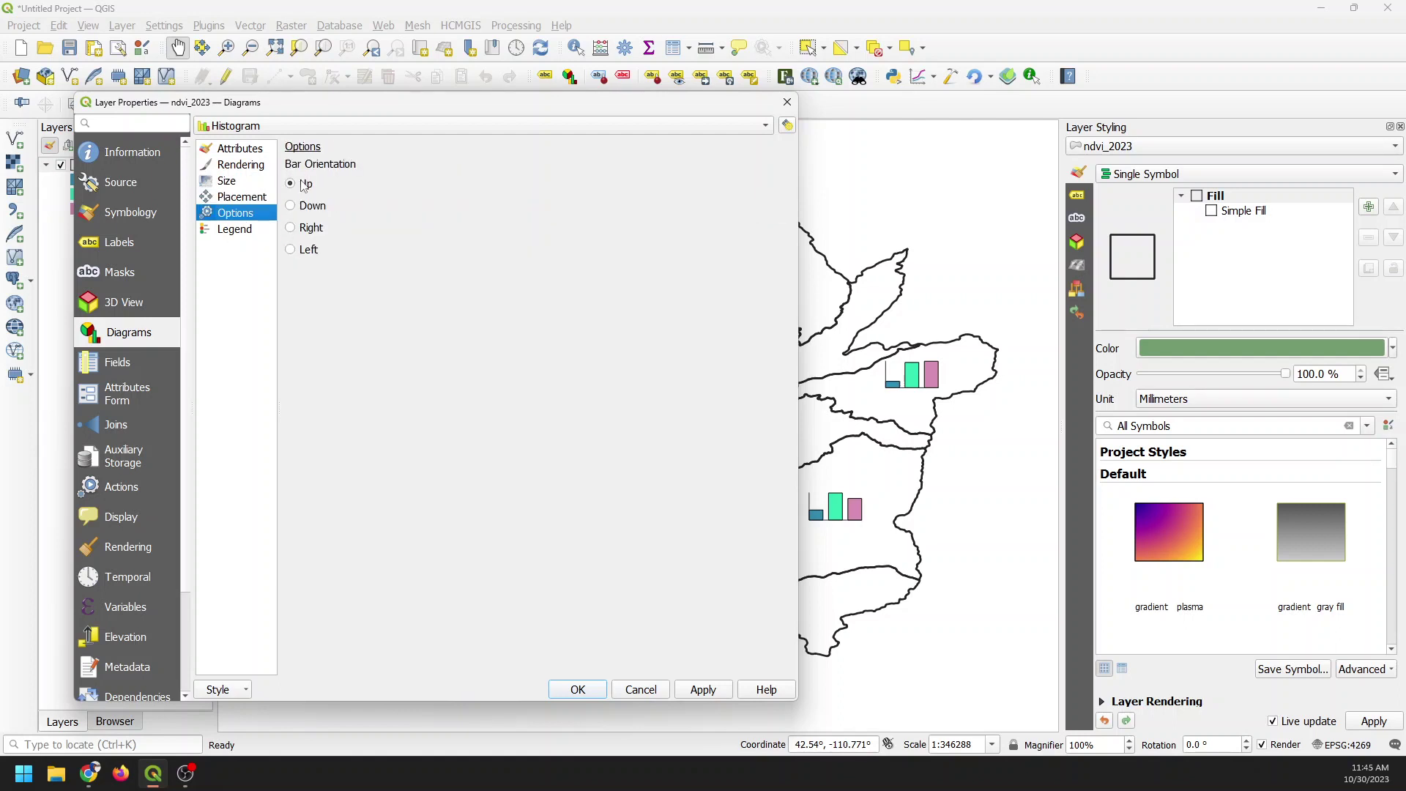
{"action": "left_click", "coordinate": [291, 208]}
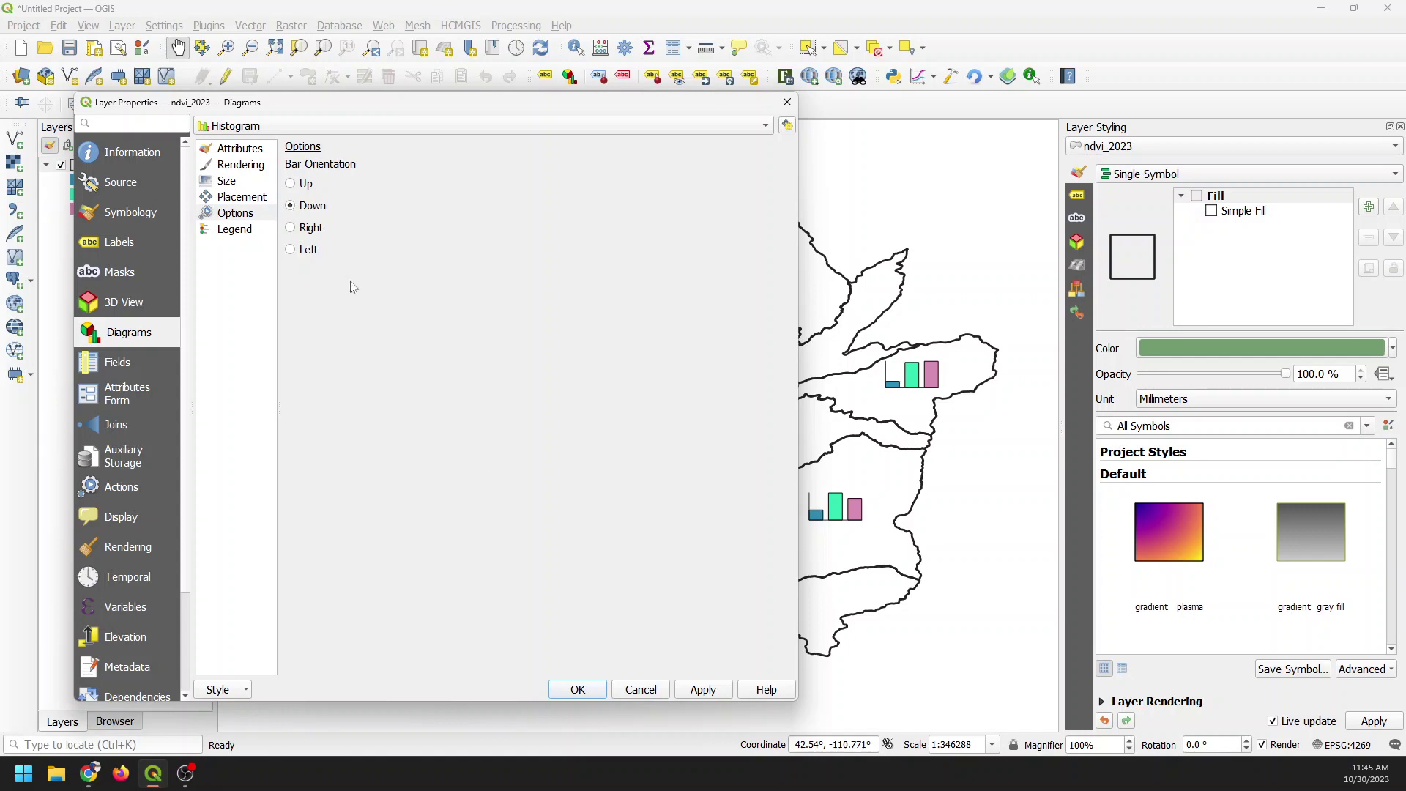
{"action": "left_click", "coordinate": [596, 693]}
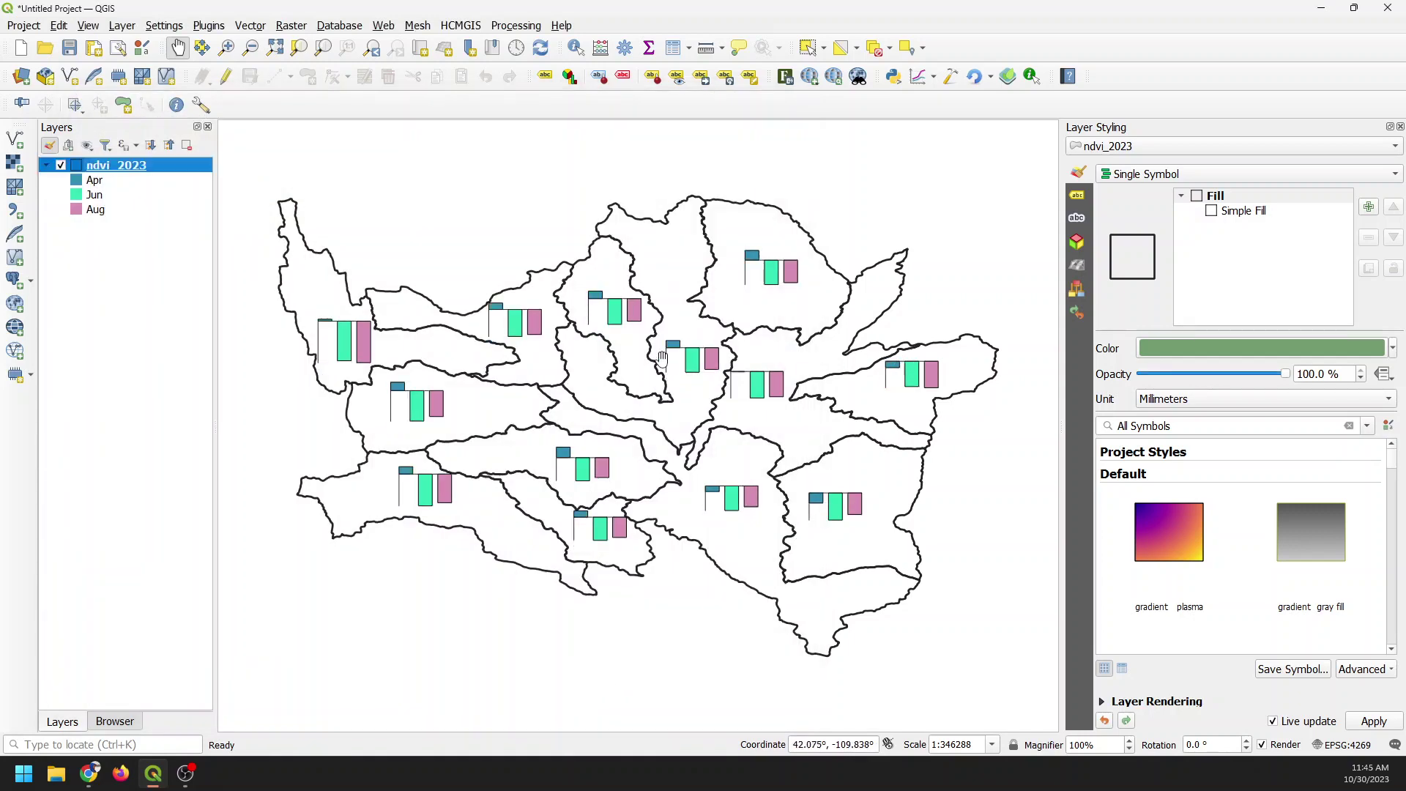
Step: Try rightward bars, then set the bar orientation back to Up and apply
{"action": "double_click", "coordinate": [118, 171]}
{"action": "left_click", "coordinate": [301, 230]}
{"action": "left_click", "coordinate": [700, 690]}
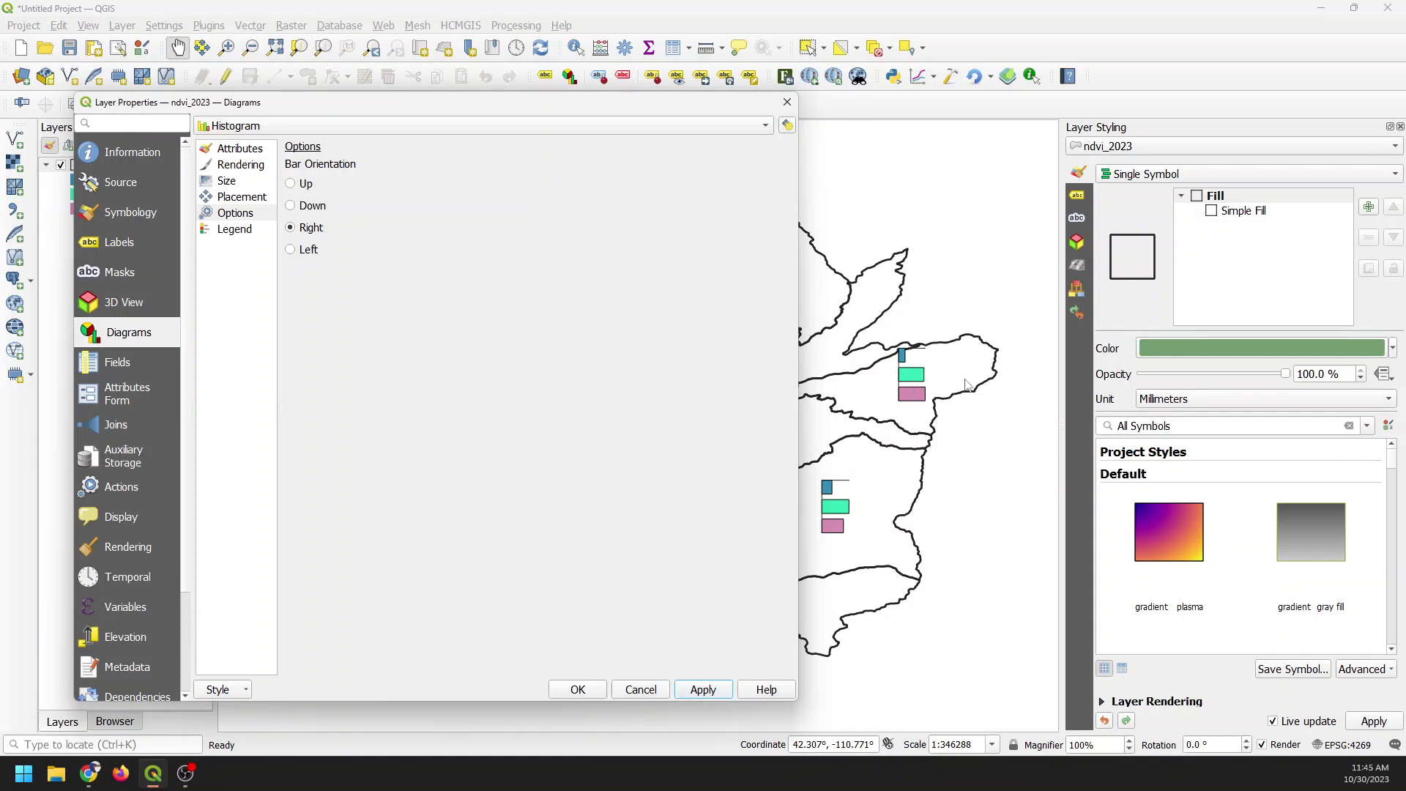
{"action": "key", "text": "Down"}
{"action": "key", "text": "Up"}
{"action": "key", "text": "Up"}
{"action": "key", "text": "Up"}
{"action": "left_click", "coordinate": [701, 692]}
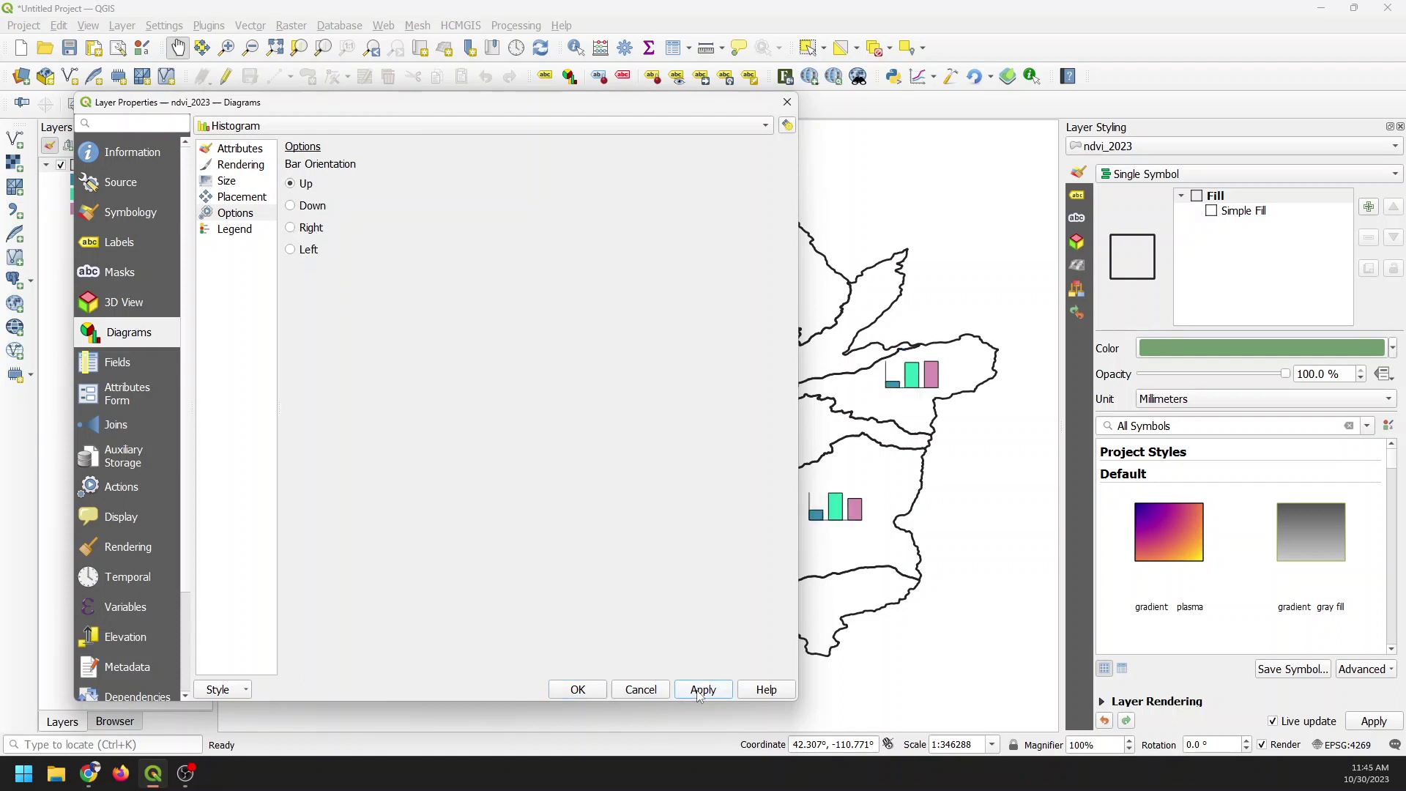
Step: Review the diagram legend, size legend entries, size and Apr/Jun/Aug attribute settings, then close the layer properties
{"action": "left_click", "coordinate": [234, 231]}
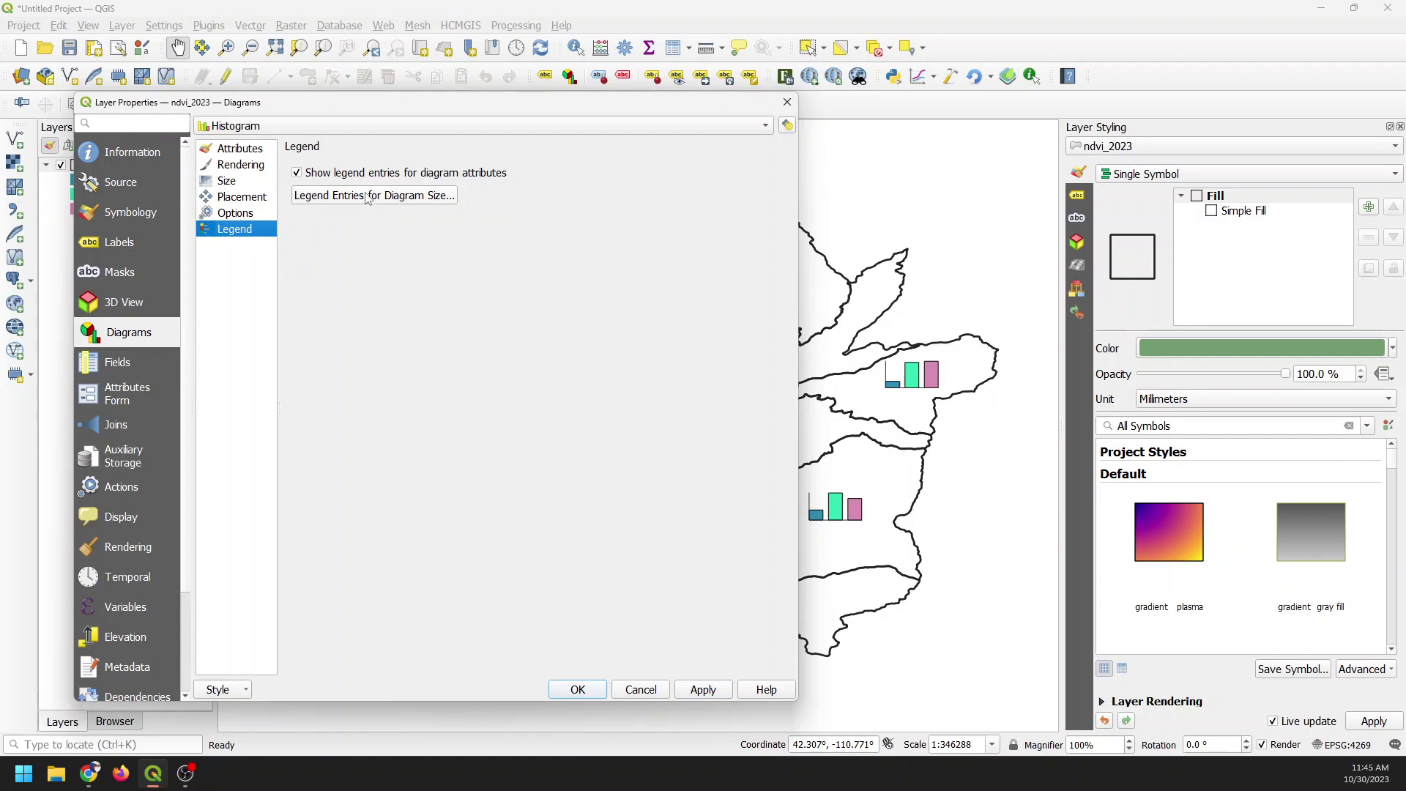
{"action": "left_click", "coordinate": [393, 196]}
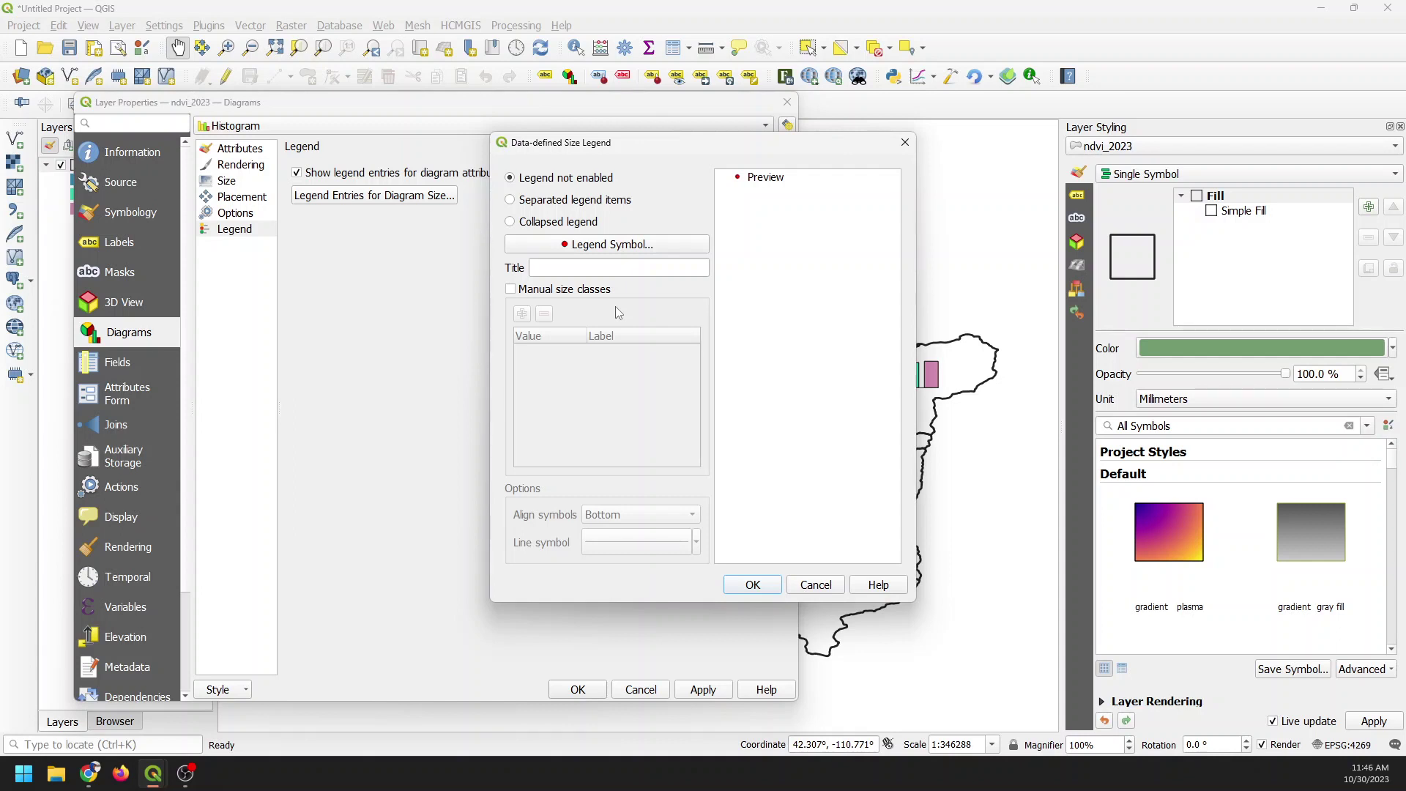
{"action": "left_click", "coordinate": [820, 586]}
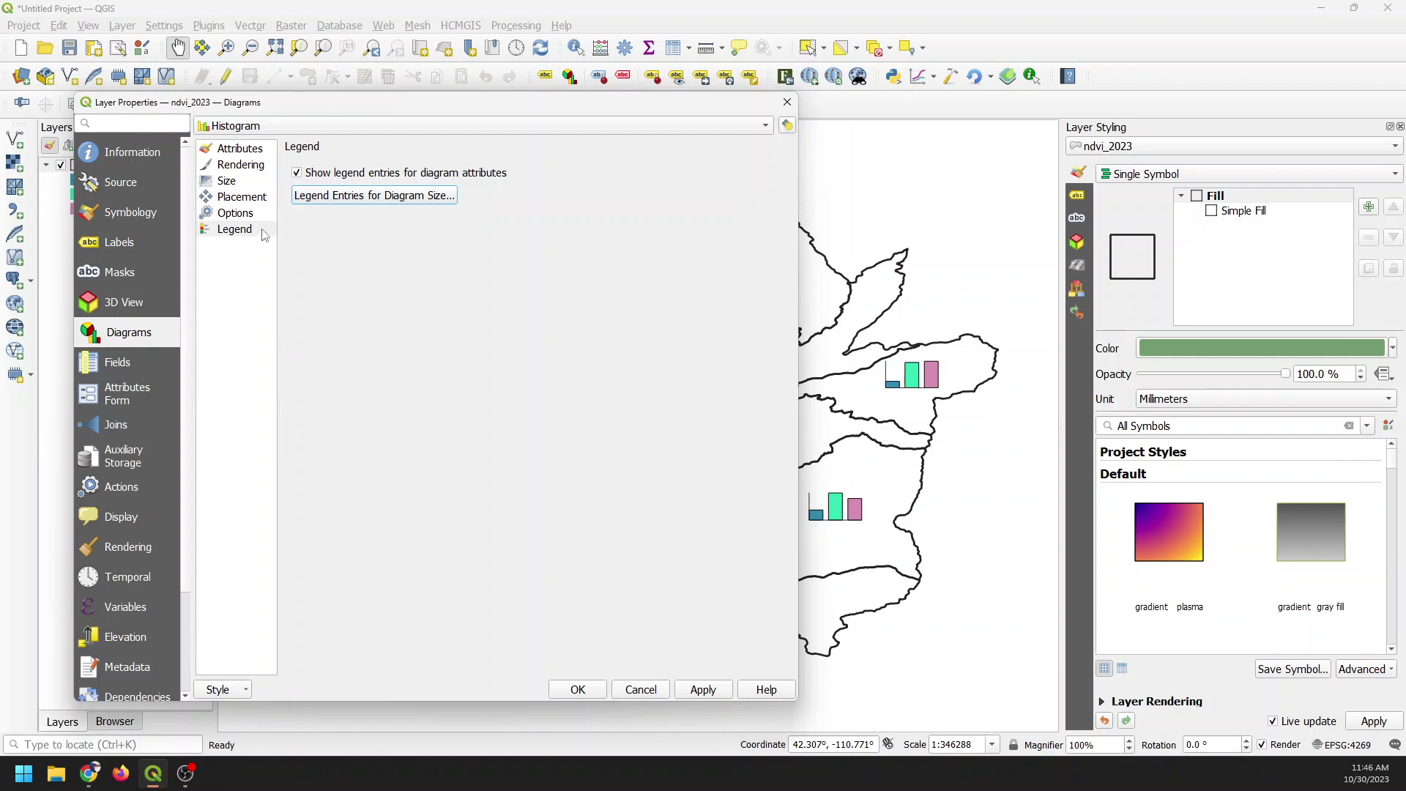
{"action": "left_click", "coordinate": [227, 183]}
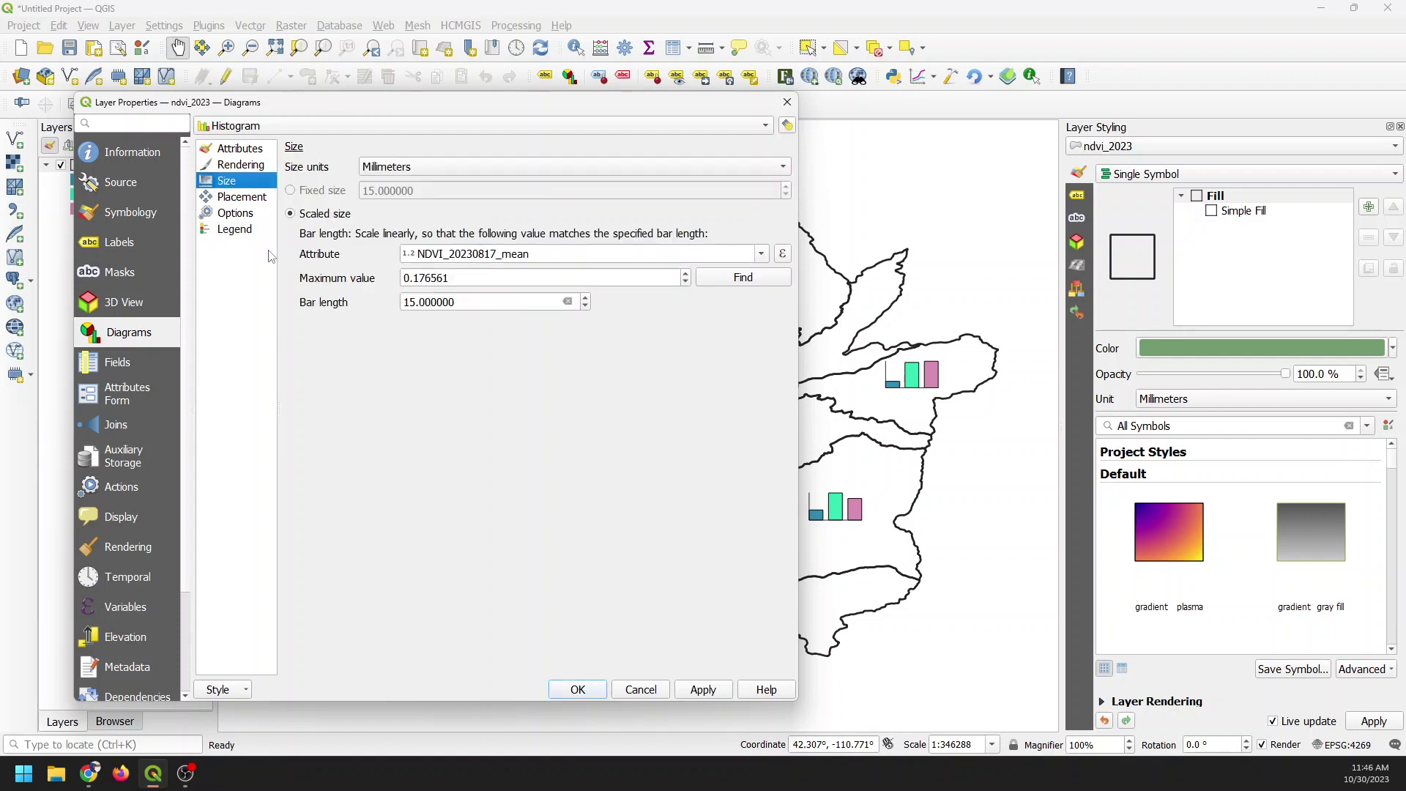
{"action": "left_click", "coordinate": [240, 150]}
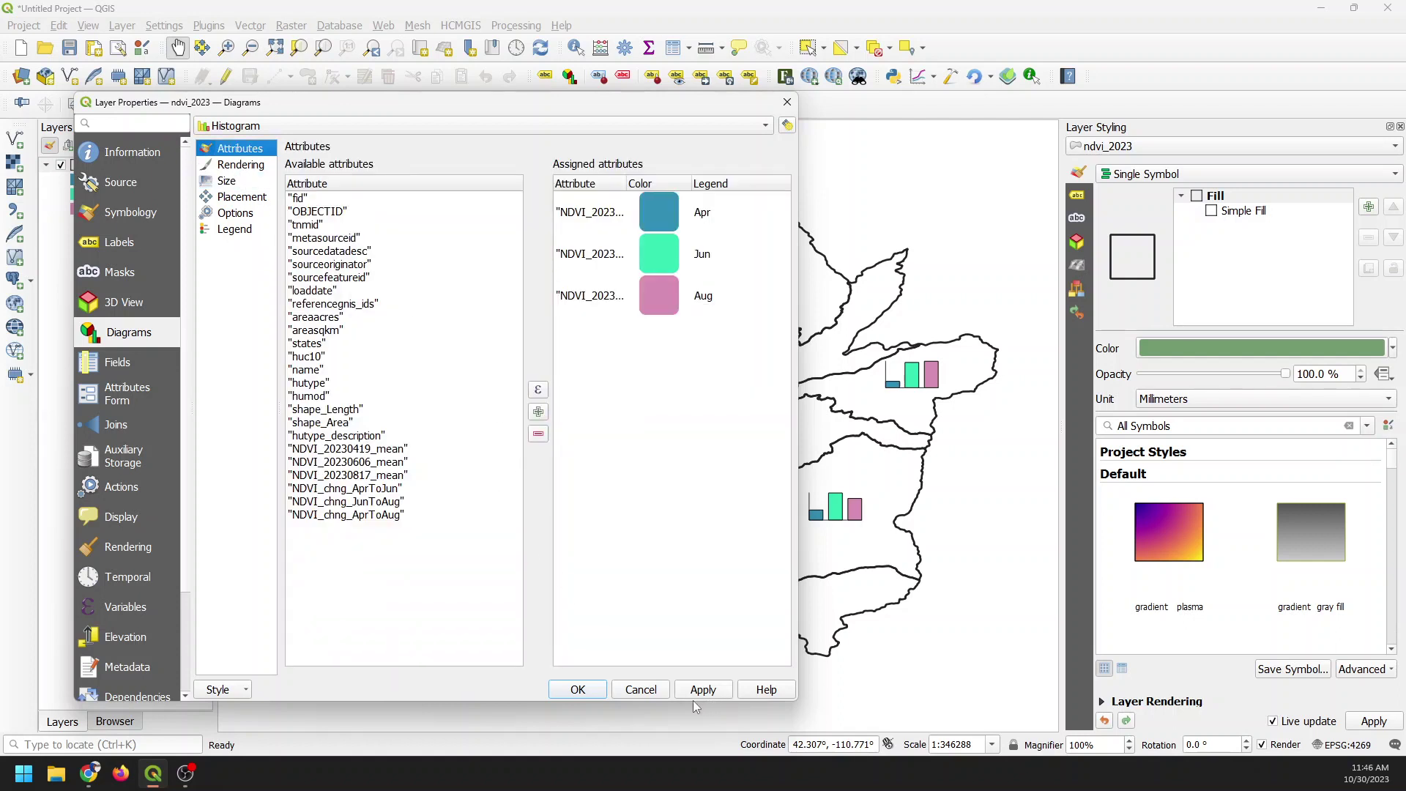
{"action": "left_click", "coordinate": [580, 691]}
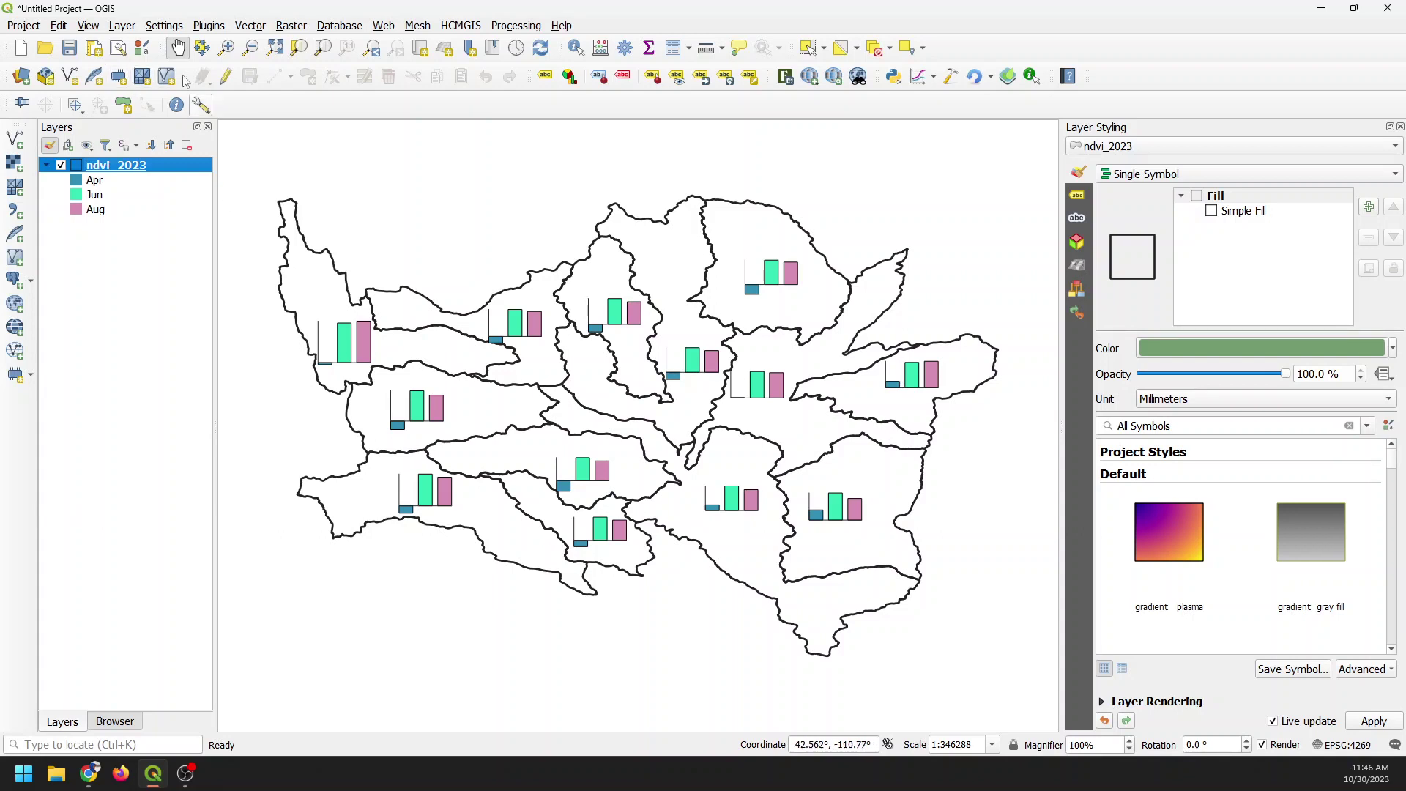
Step: Create a print layout titled 'charts' and draw a map frame across its page
{"action": "left_click", "coordinate": [33, 27]}
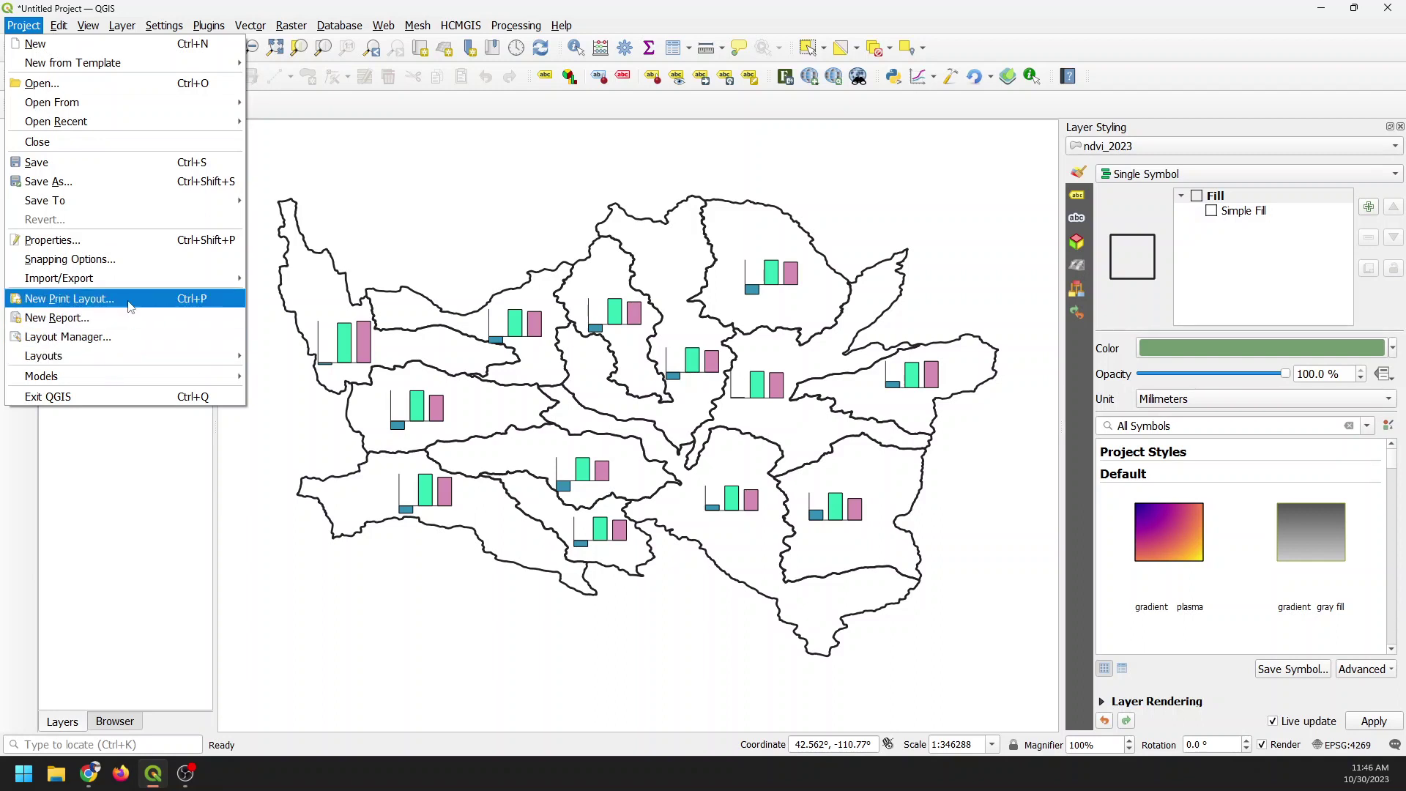
{"action": "left_click", "coordinate": [129, 300]}
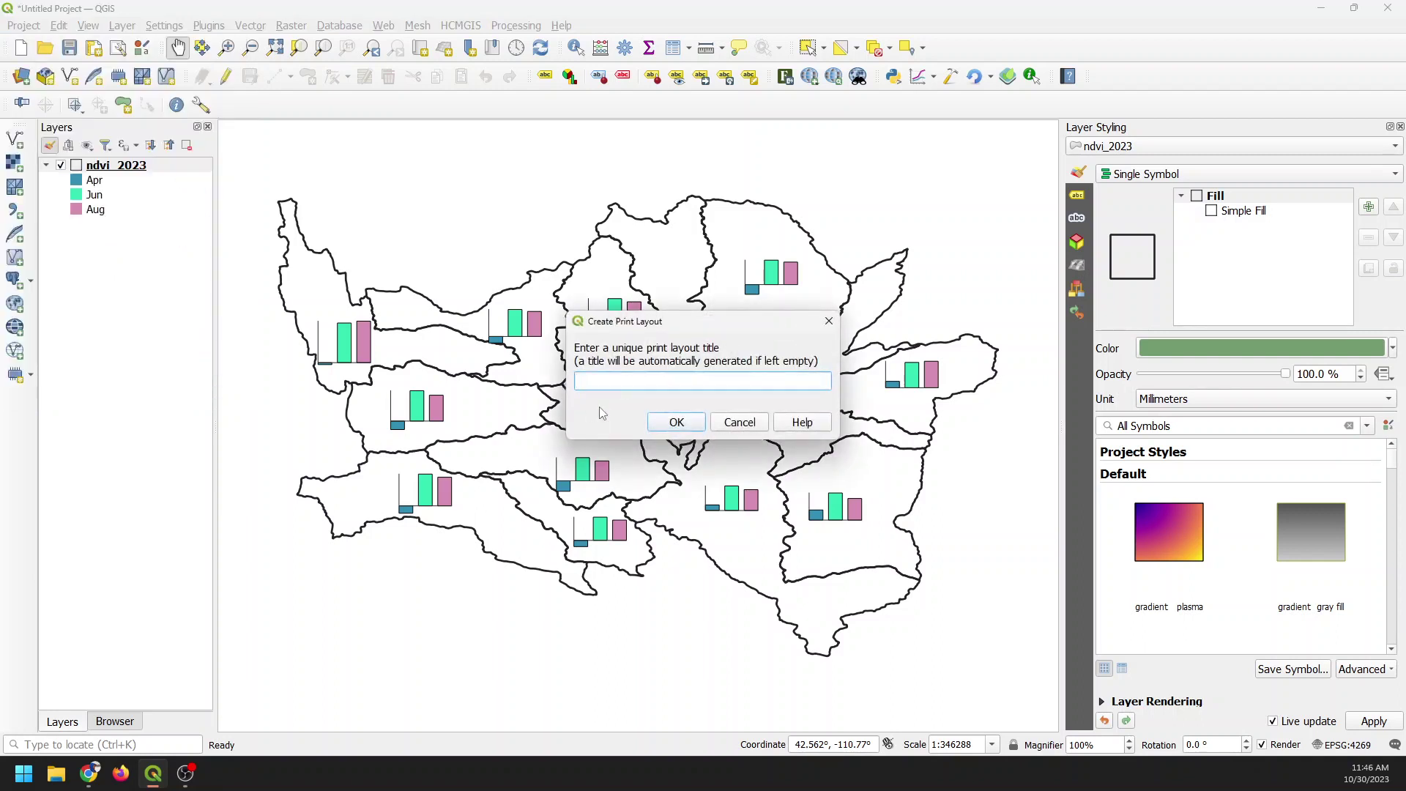
{"action": "type", "text": "charts"}
{"action": "left_click", "coordinate": [688, 423]}
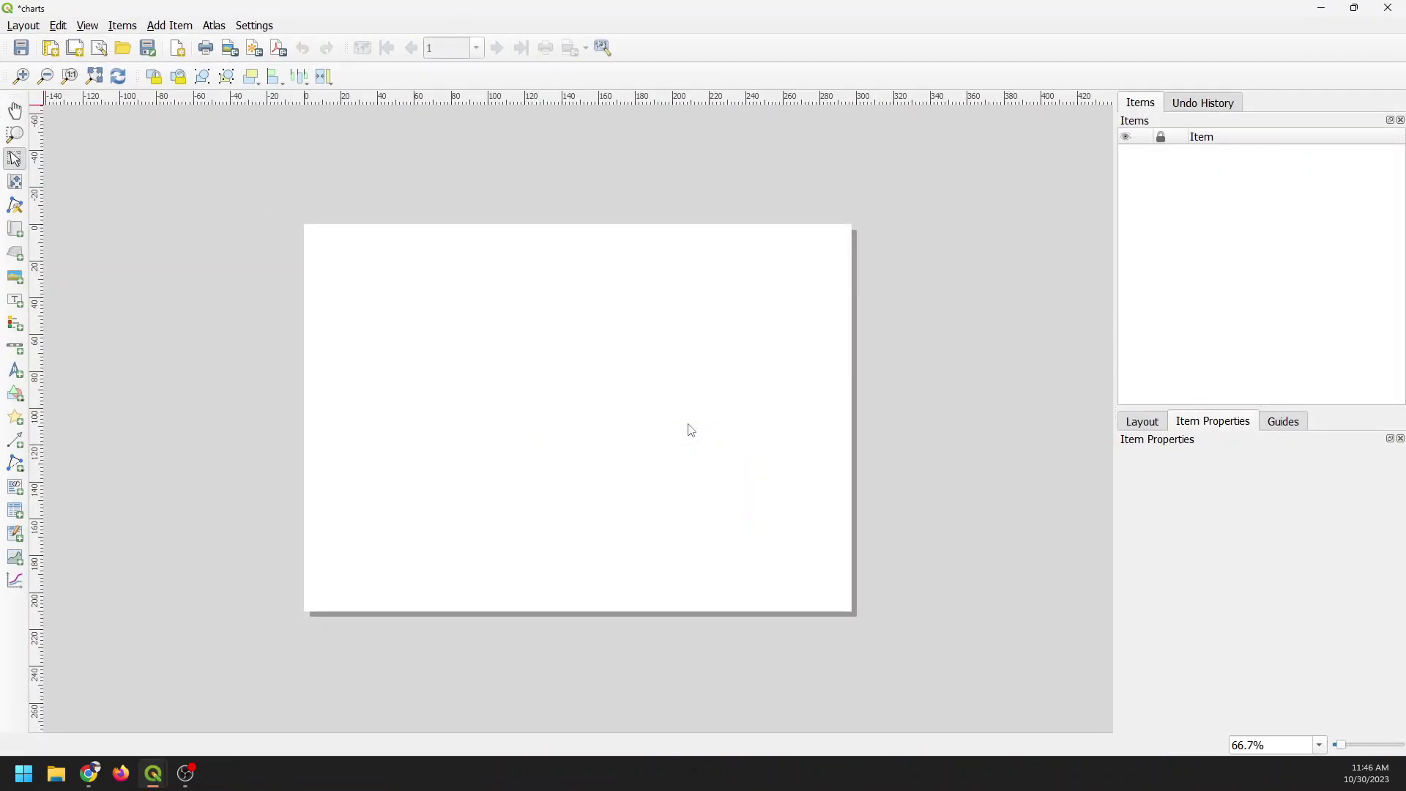
{"action": "left_click", "coordinate": [16, 231]}
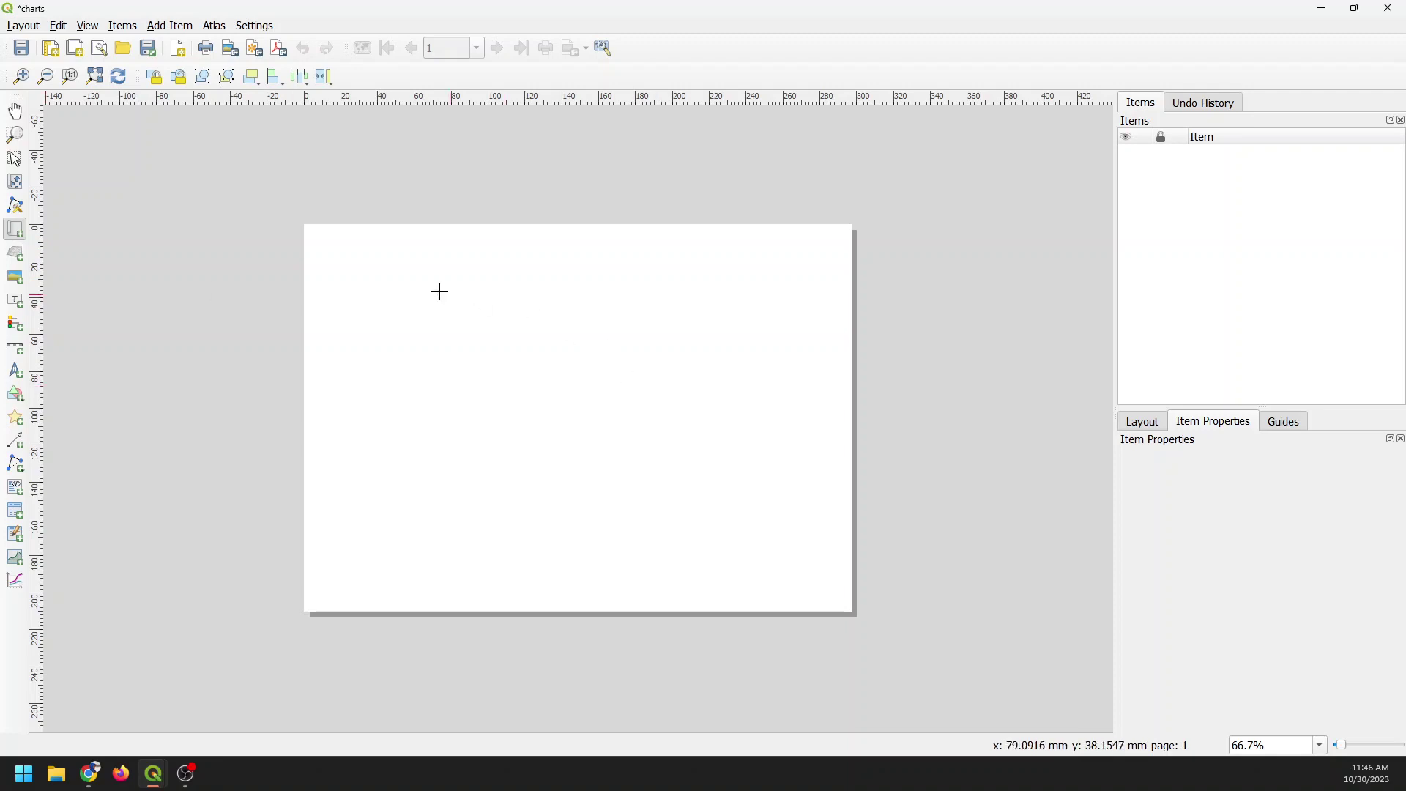
{"action": "left_click_drag", "start_coordinate": [333, 241], "coordinate": [833, 599]}
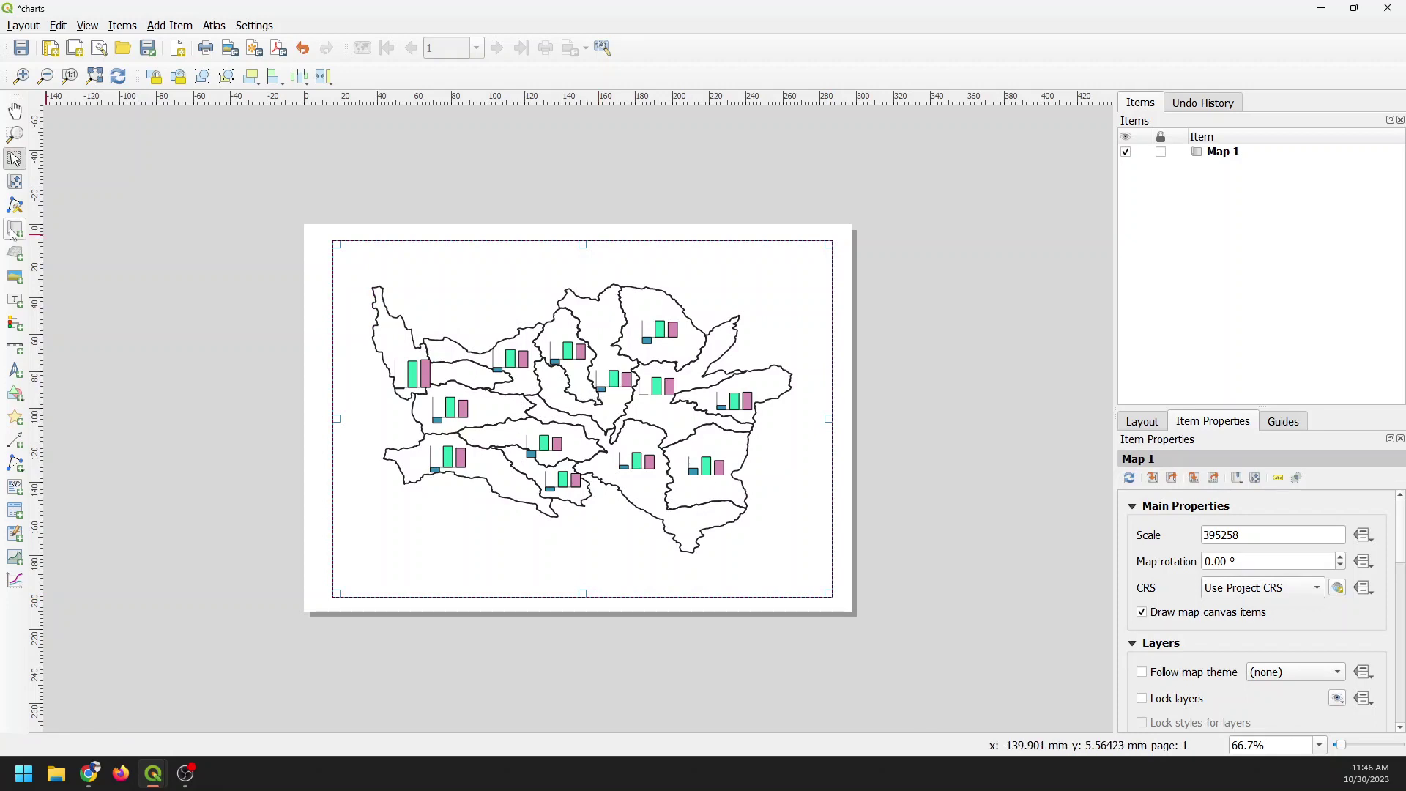
Step: Draw a legend box at the map's lower left, then resize it and move it lower
{"action": "left_click", "coordinate": [13, 331]}
{"action": "left_click_drag", "start_coordinate": [348, 496], "coordinate": [468, 597]}
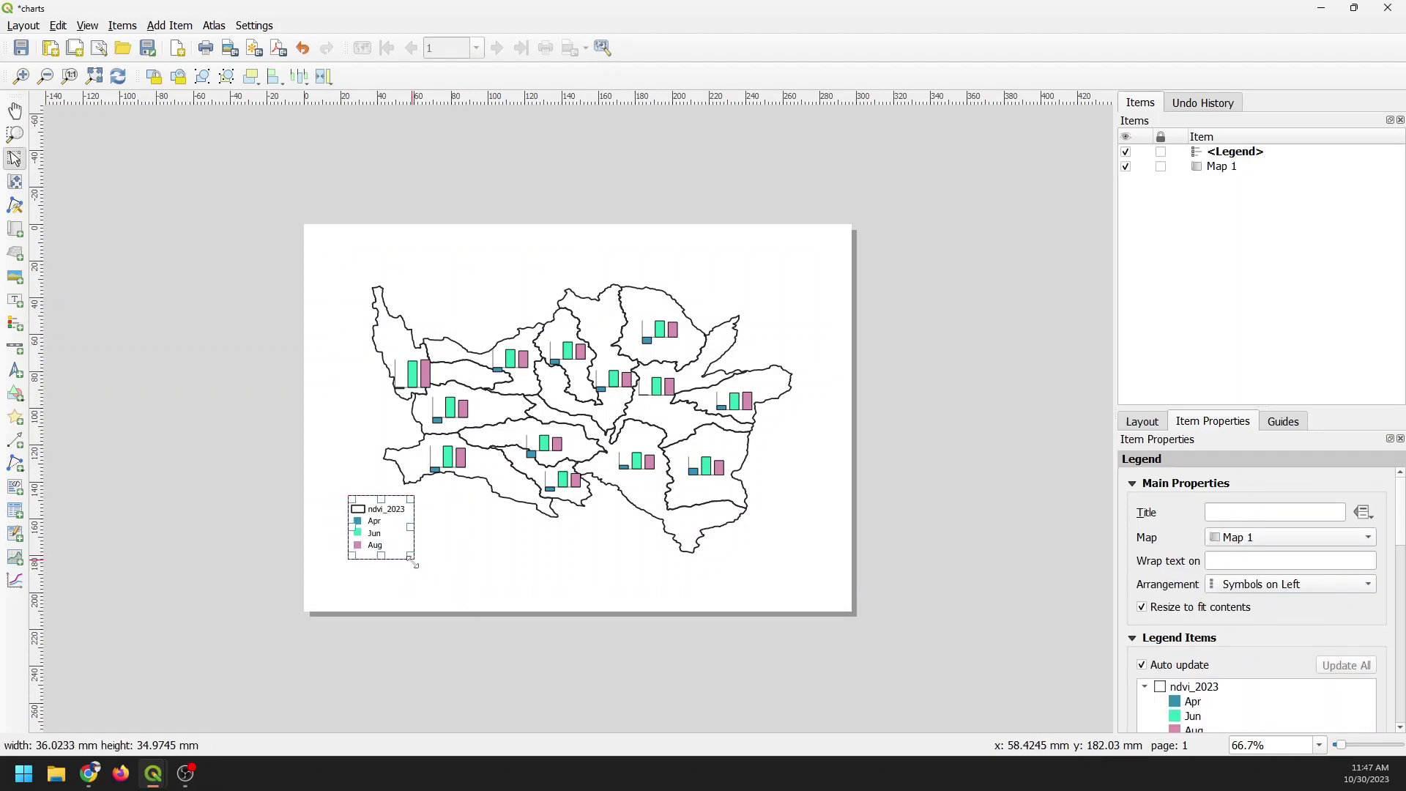
{"action": "left_click_drag", "start_coordinate": [423, 574], "coordinate": [410, 561]}
{"action": "left_click_drag", "start_coordinate": [396, 514], "coordinate": [396, 539]}
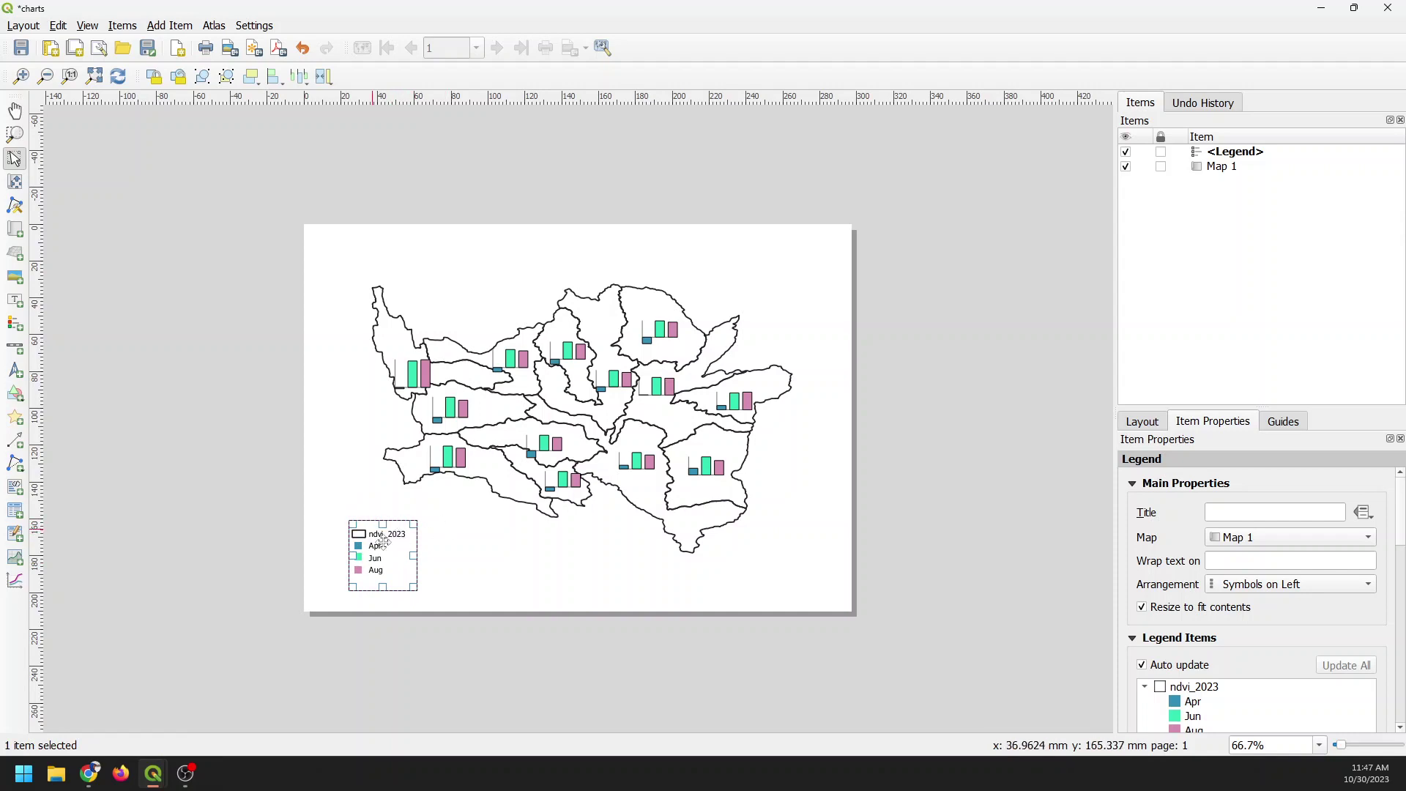
Step: Turn off legend auto-update and relabel the ndvi_2023 entry 'HUC 10 Watershed NDVI'
{"action": "left_click", "coordinate": [1142, 666]}
{"action": "scroll", "coordinate": [1299, 662], "scroll_direction": "down", "scroll_amount": 2}
{"action": "left_click", "coordinate": [1203, 601]}
{"action": "double_click", "coordinate": [1201, 598]}
{"action": "left_click_drag", "start_coordinate": [1181, 502], "coordinate": [1108, 504]}
{"action": "type", "text": "Hu"}
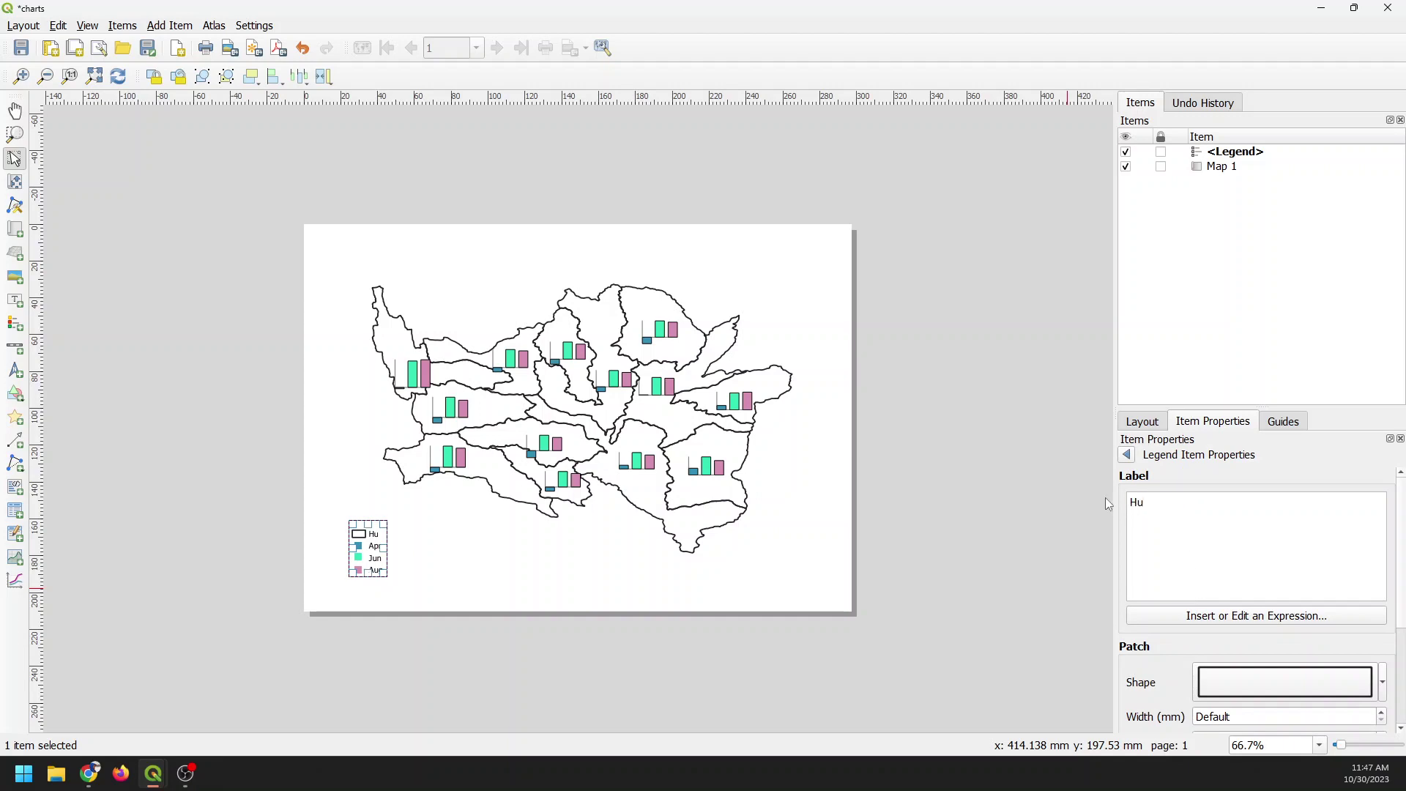
{"action": "type", "text": "C"}
{"action": "key", "text": "BackSpace"}
{"action": "type", "text": "C 10 Watershed NDVI"}
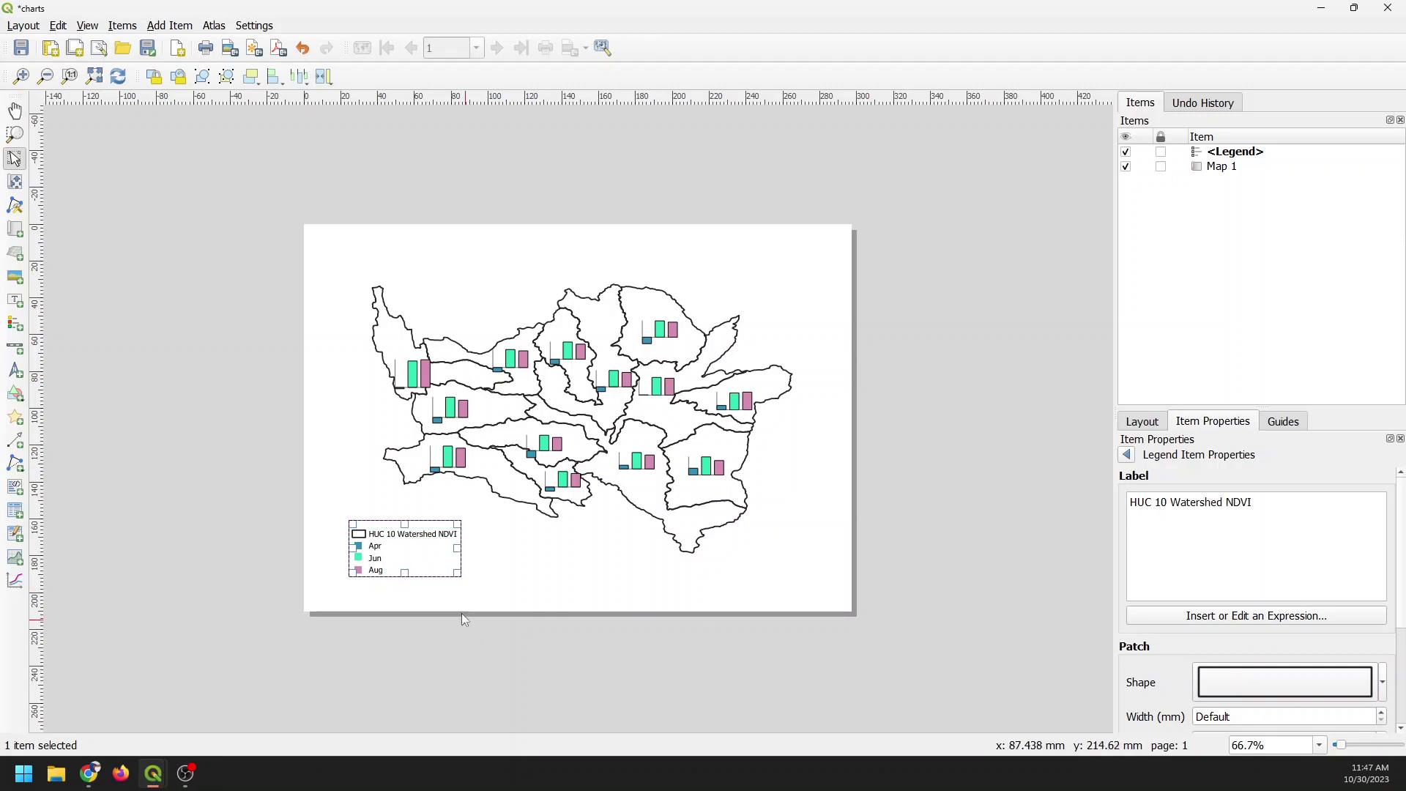
{"action": "left_click", "coordinate": [502, 586]}
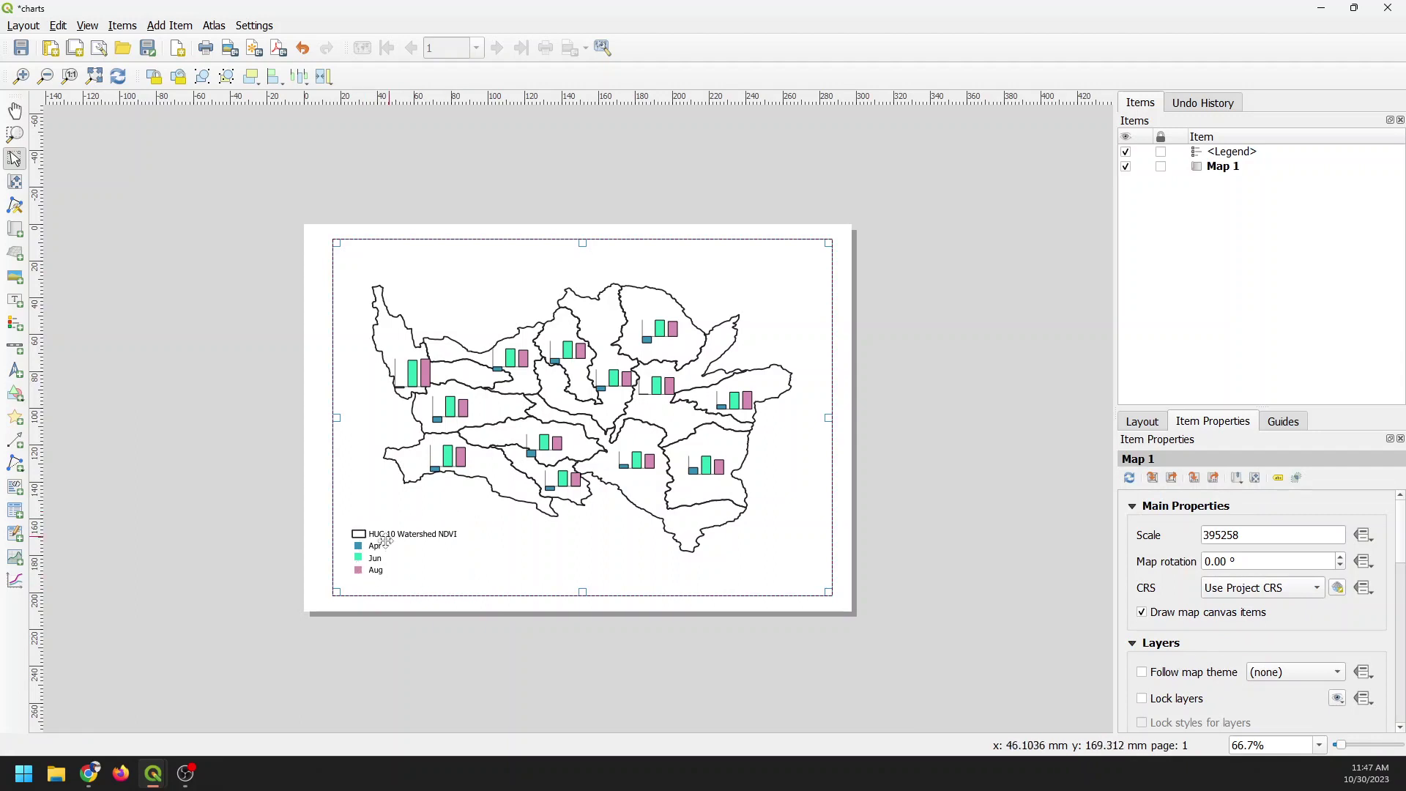